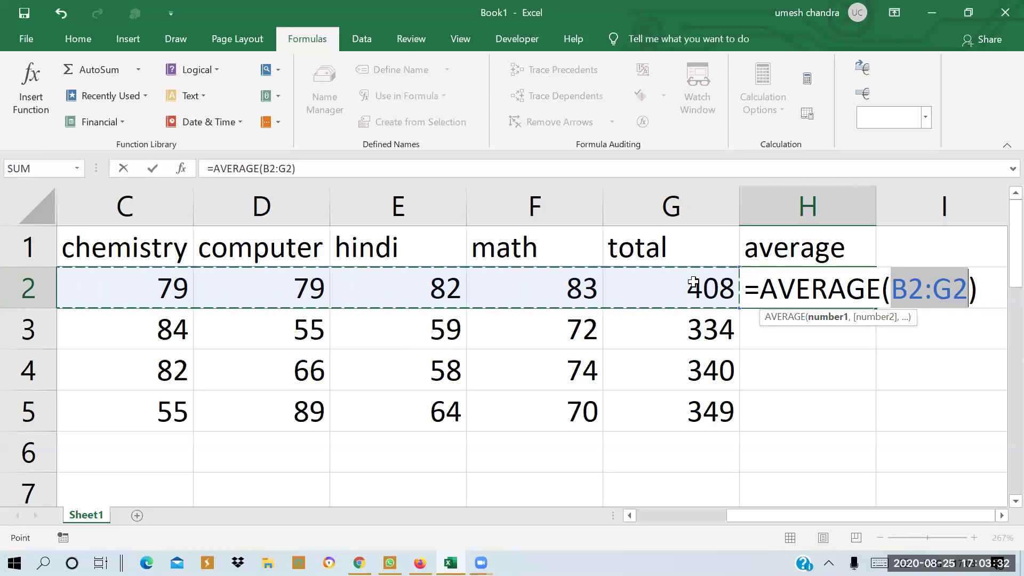
- Try to change the range of the AVERAGE formula in H2 to G1:G5
left_click_drag(623, 251, 678, 419)
key("BackSpace")
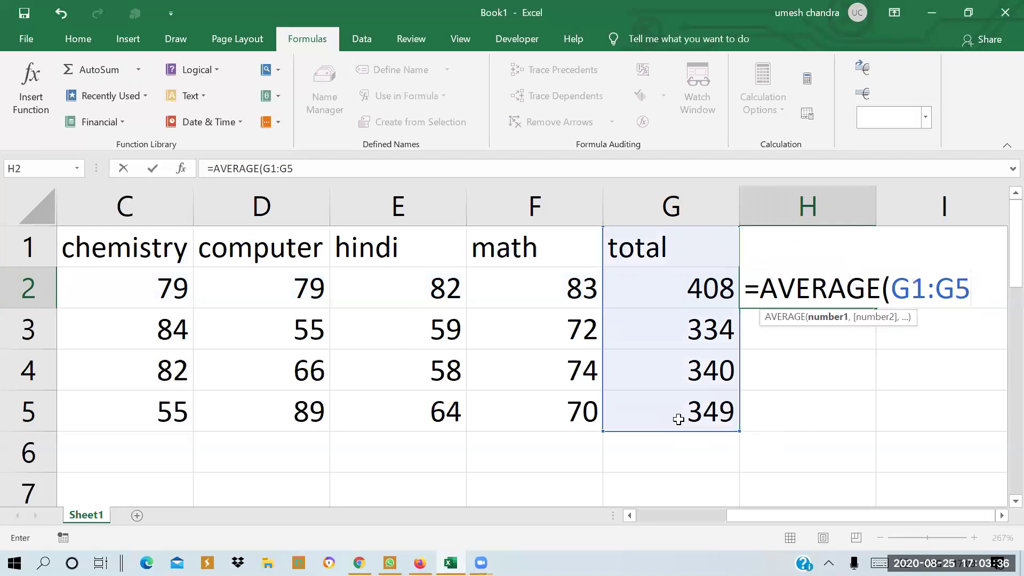
key("BackSpace")
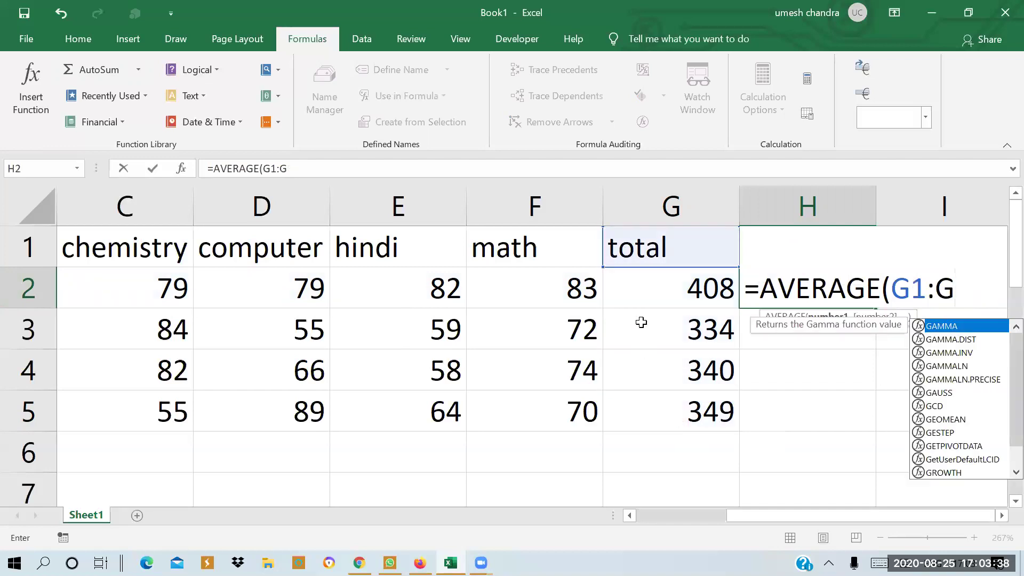
- Clear the total column in G1:G5 and delete the average formula from H2
left_click(669, 246)
left_click_drag(682, 358, 690, 394)
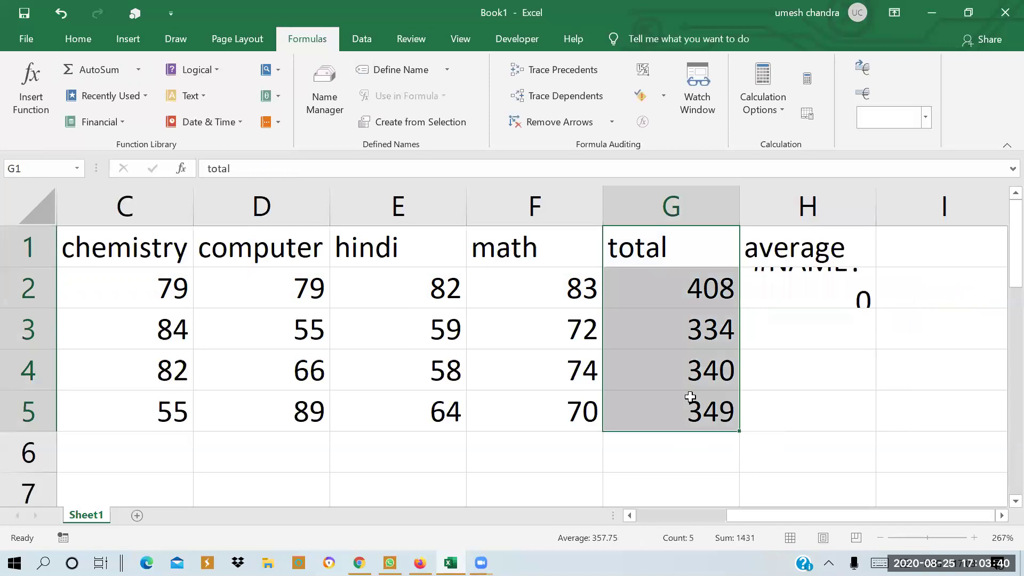
key("Delete")
left_click(827, 285)
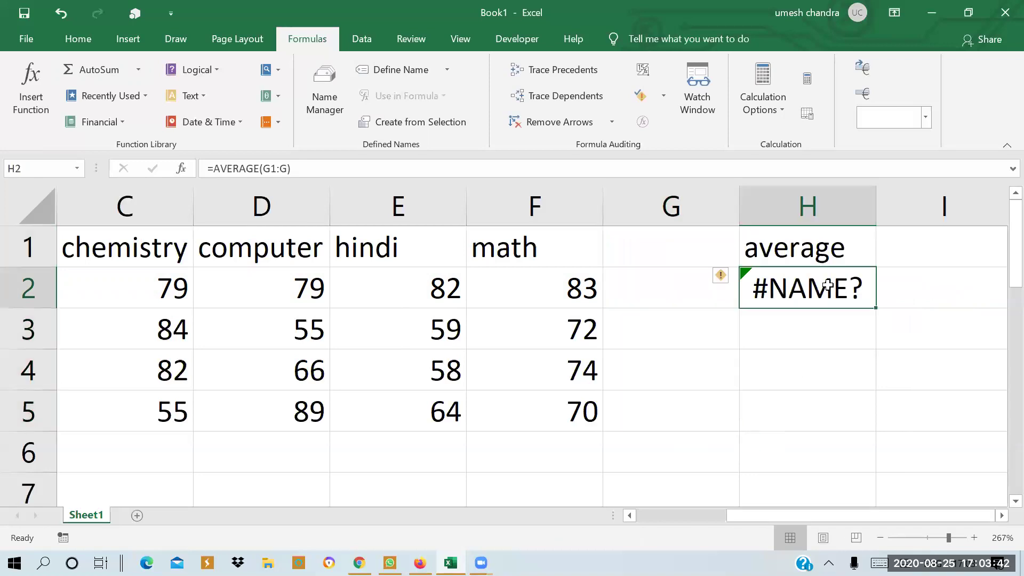
key("Delete")
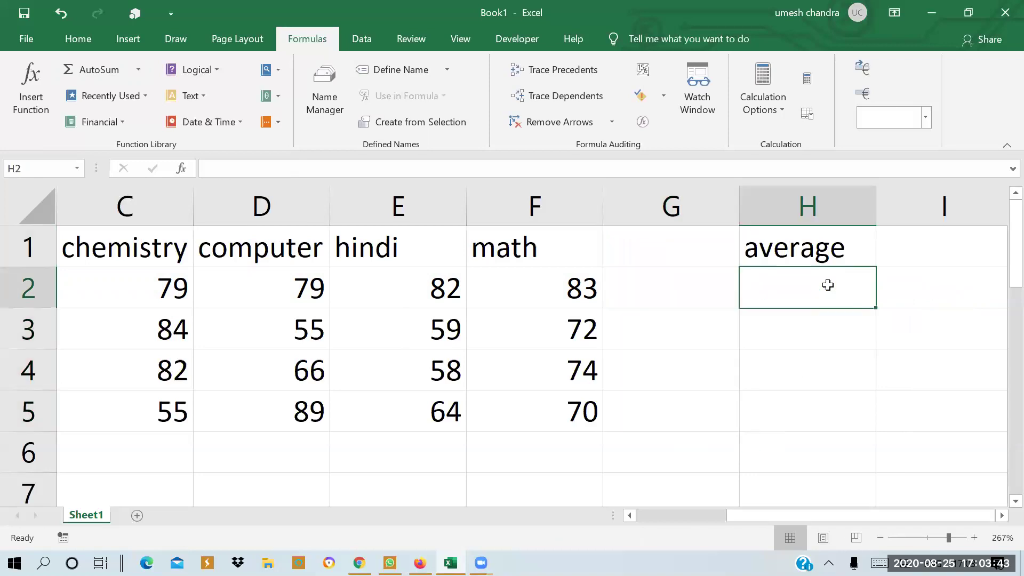
- Enter the heading "average" in cell G1
left_click(703, 248)
type("avr")
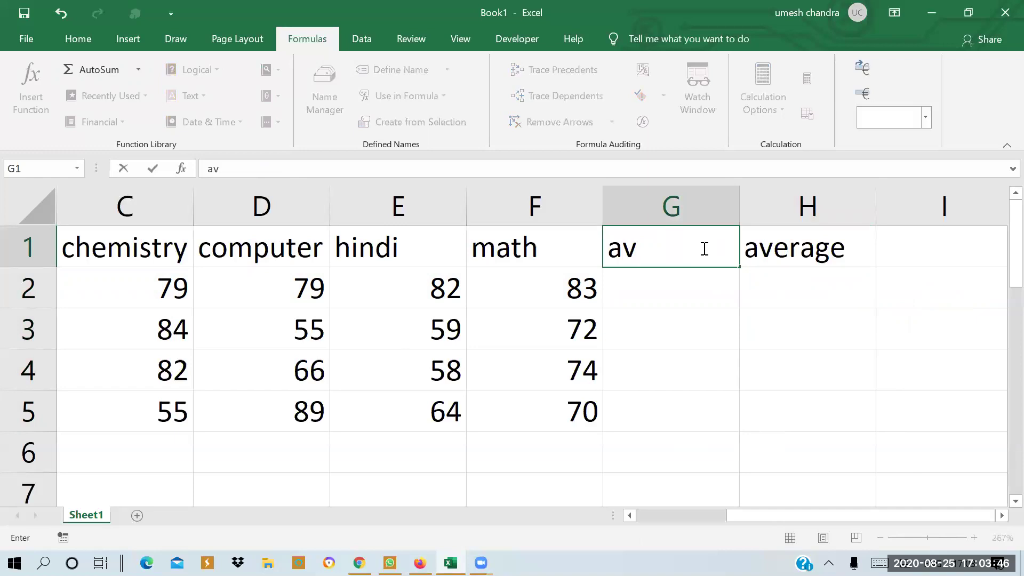
key("BackSpace")
type("erage")
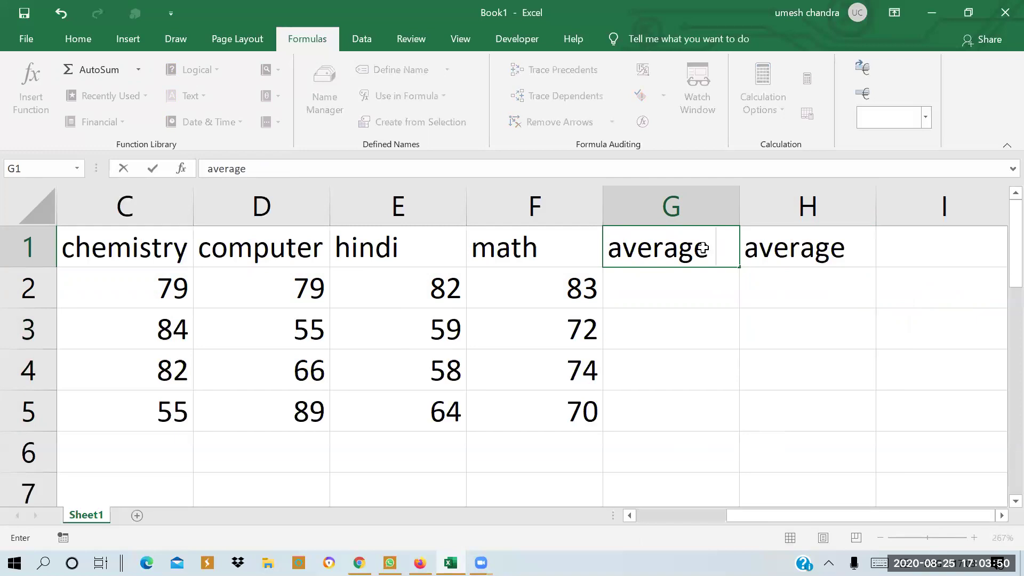
key("Return")
type("=a")
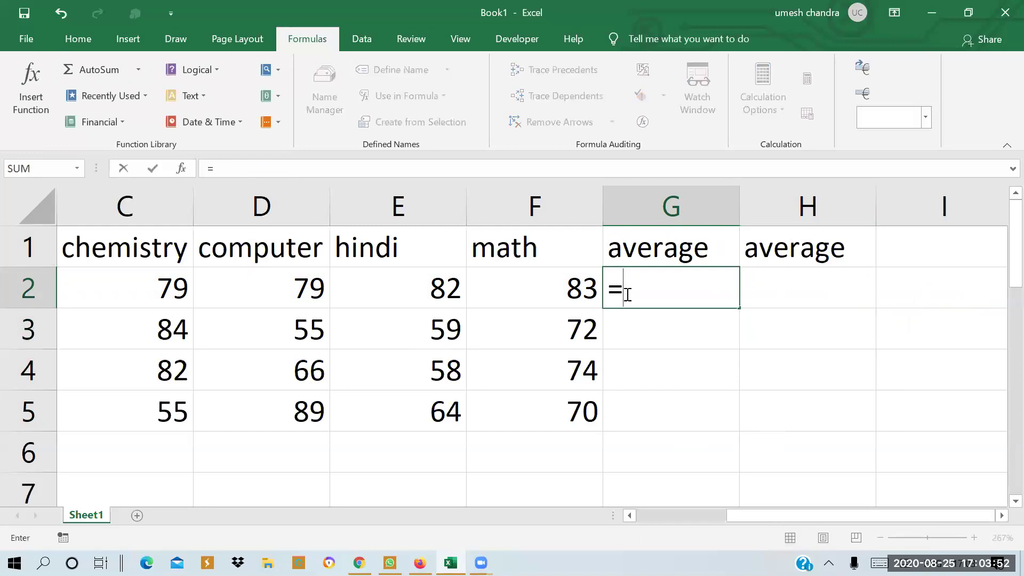
key("BackSpace")
key("BackSpace")
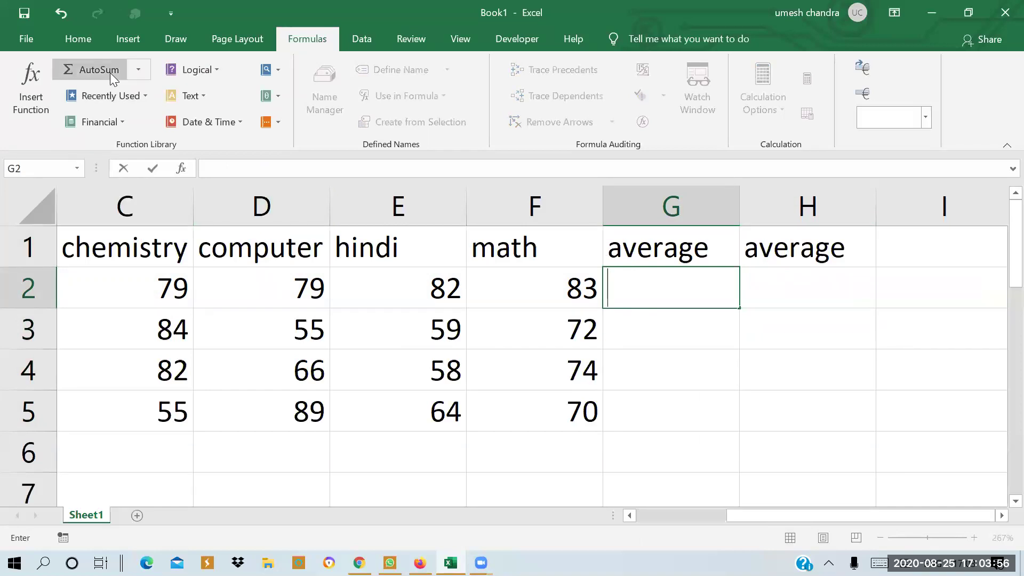
key("Escape")
- Calculate the average of B2:F2 in cell G2 with the AVERAGE function
left_click(139, 76)
left_click(115, 117)
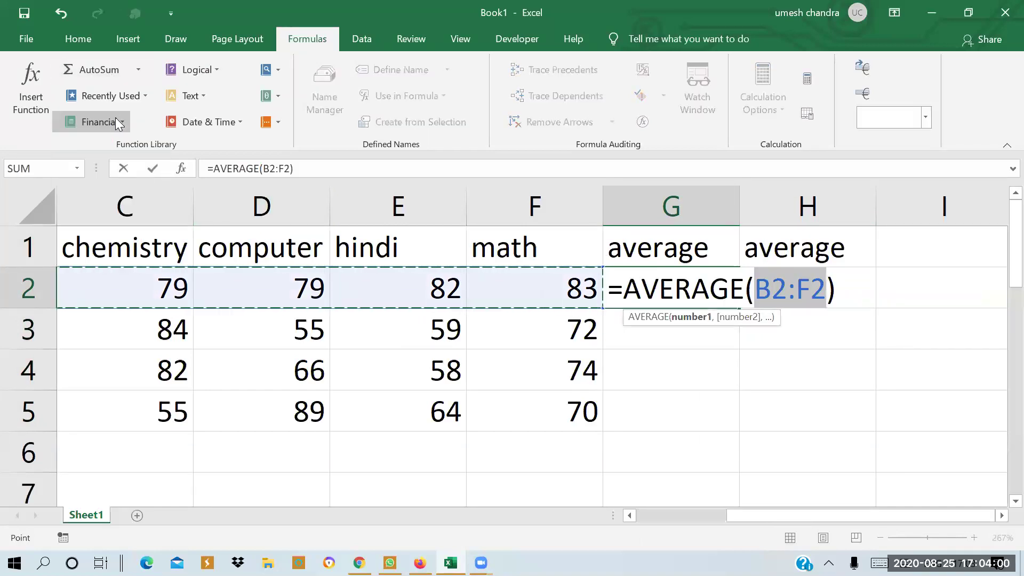
key("Return")
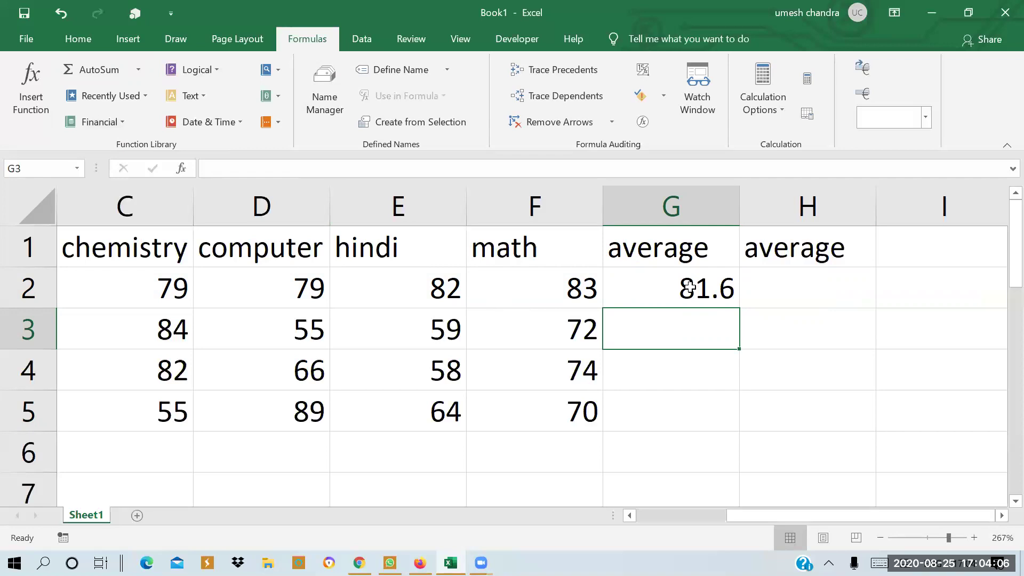
- Clear the average heading and formula from G1:G5
left_click(133, 72)
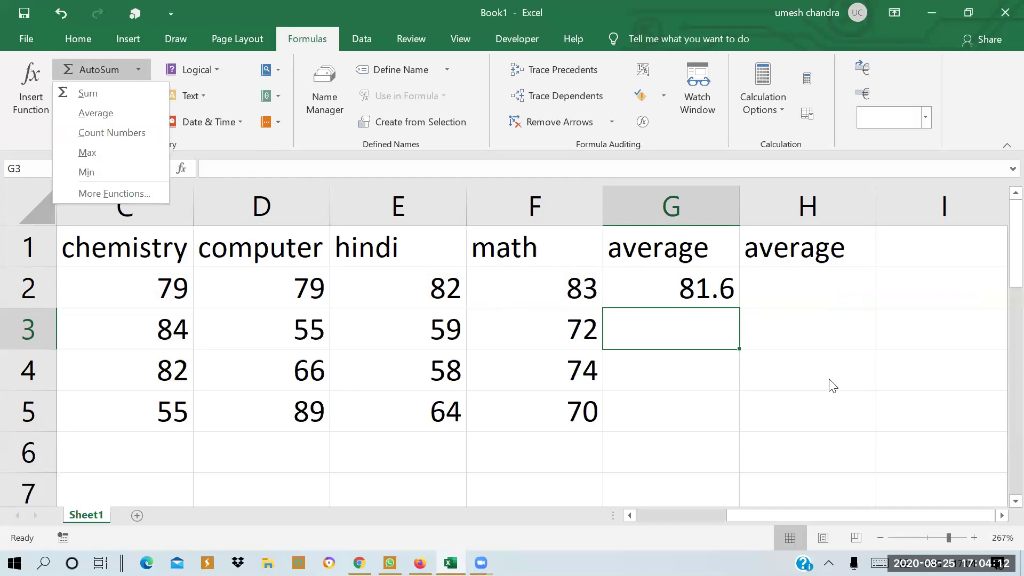
left_click(641, 245)
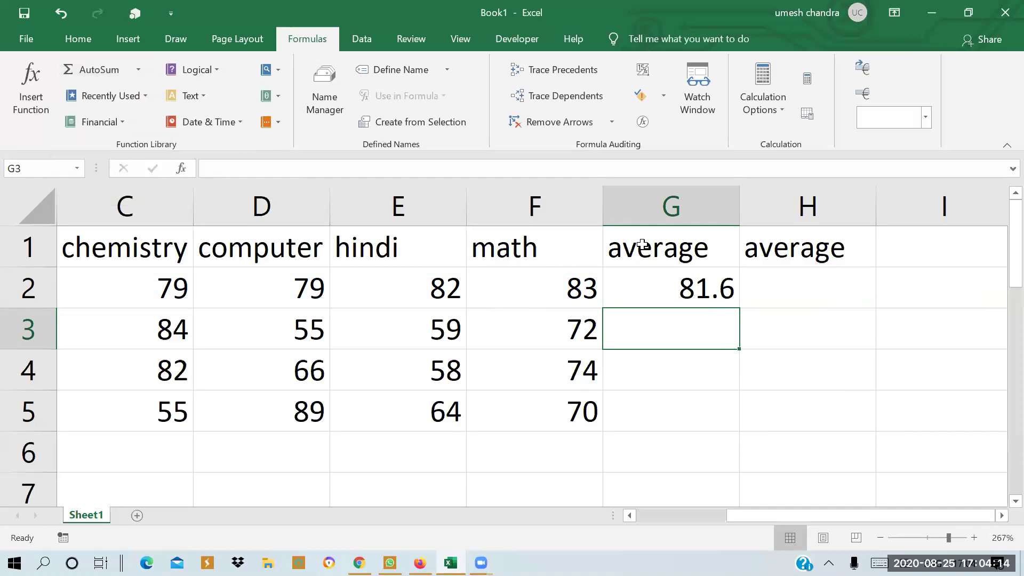
key("BackSpace")
left_click_drag(644, 248, 679, 411)
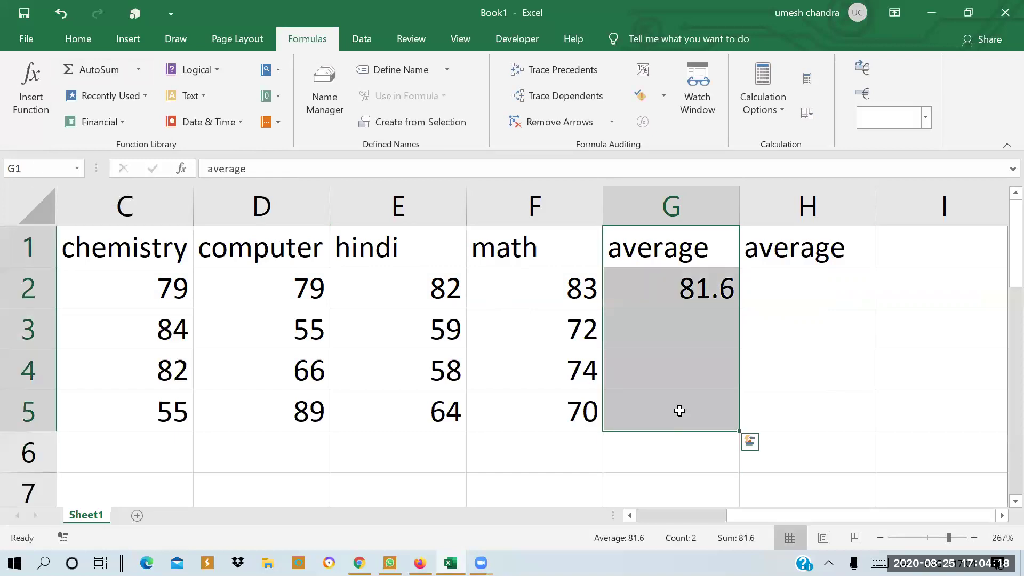
key("Delete")
- Enter the heading "total" in cell G1
left_click(671, 259)
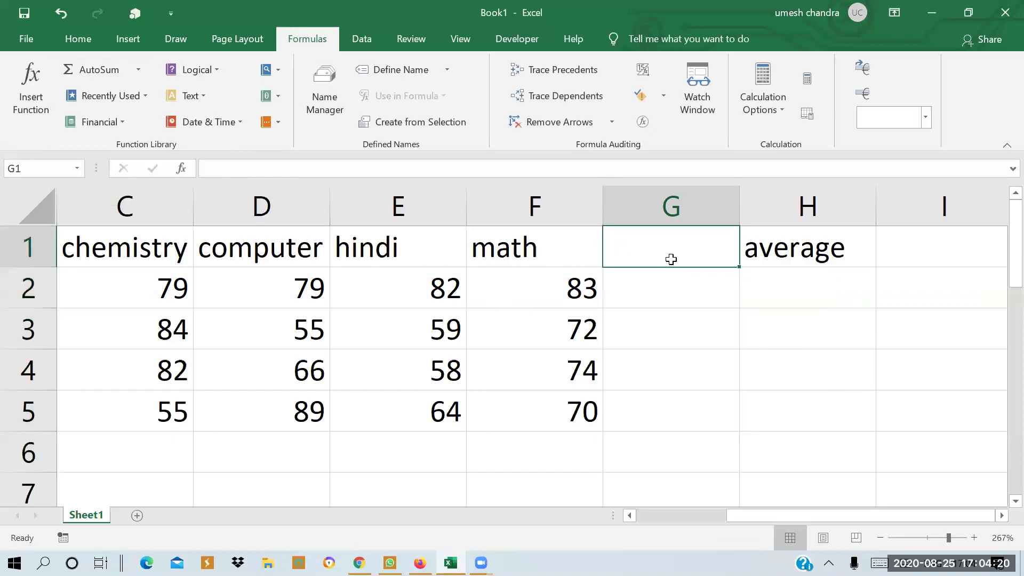
type("to")
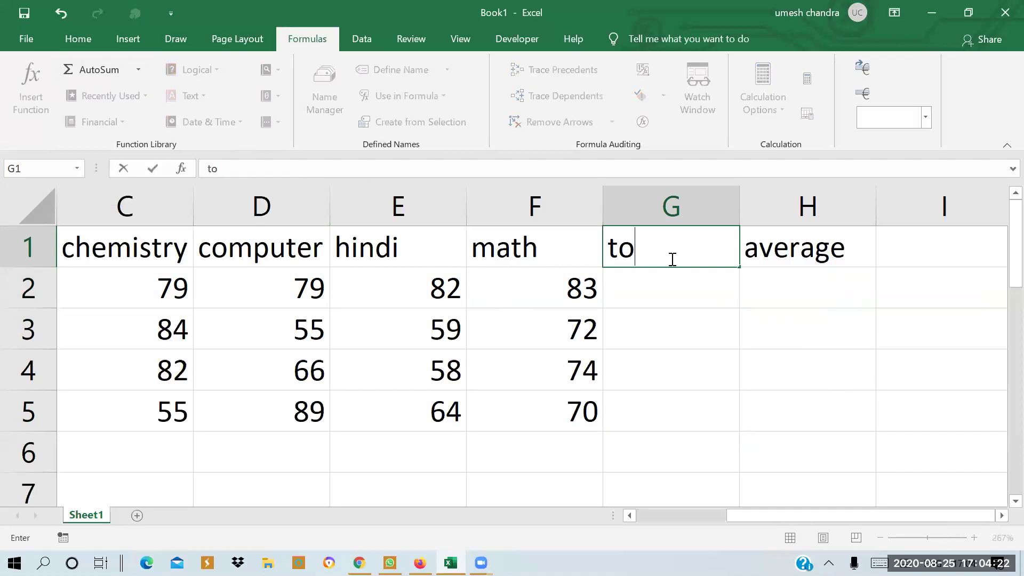
type("tal")
key("Return")
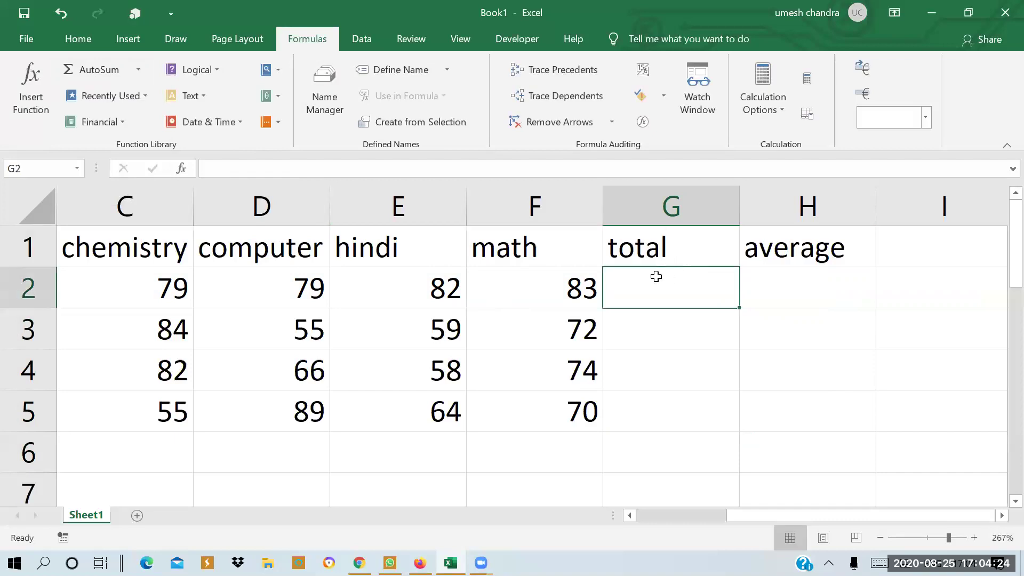
- Sum B2:F2 in cell G2 and fill the formula down to G5
left_click(101, 70)
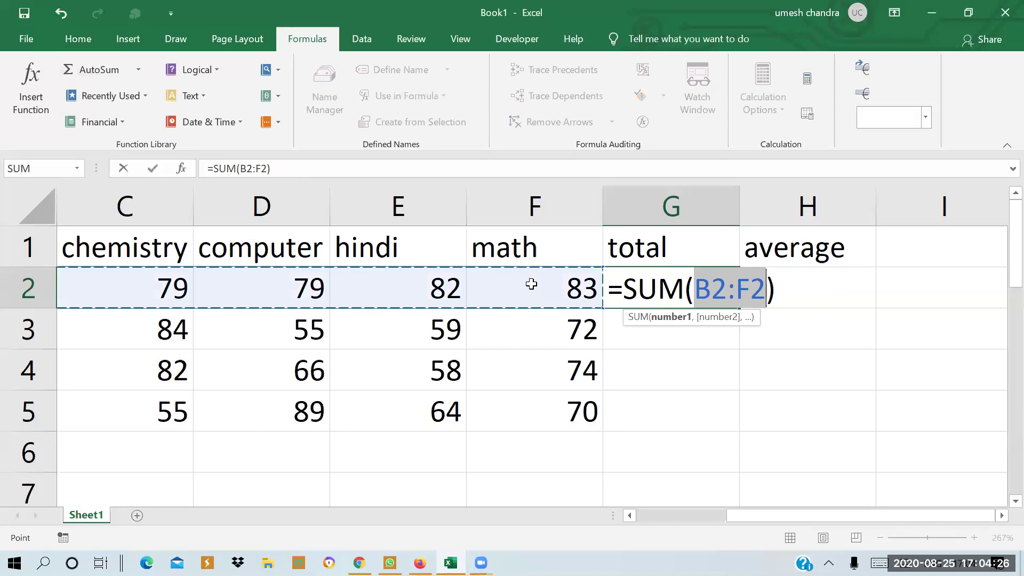
key("Return")
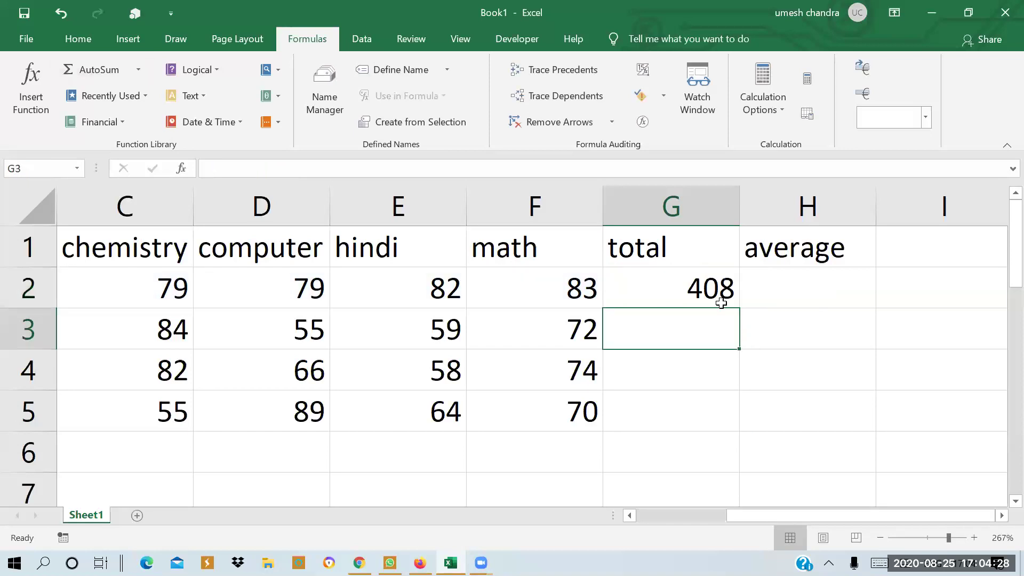
left_click(720, 302)
left_click_drag(736, 309, 747, 428)
left_click(513, 459)
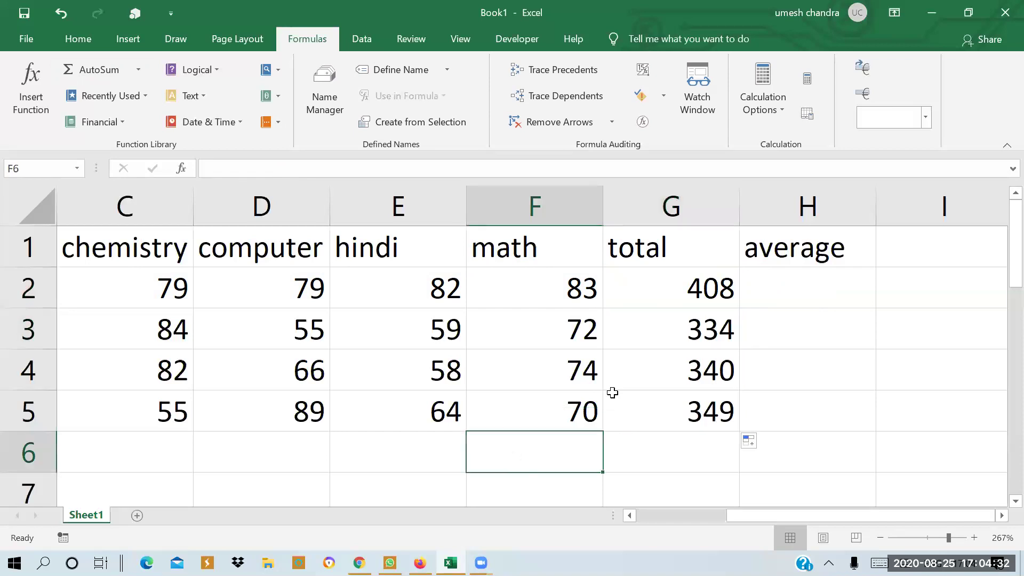
- Delete the average heading from H1 and enter the label "max" in F6
left_click(769, 248)
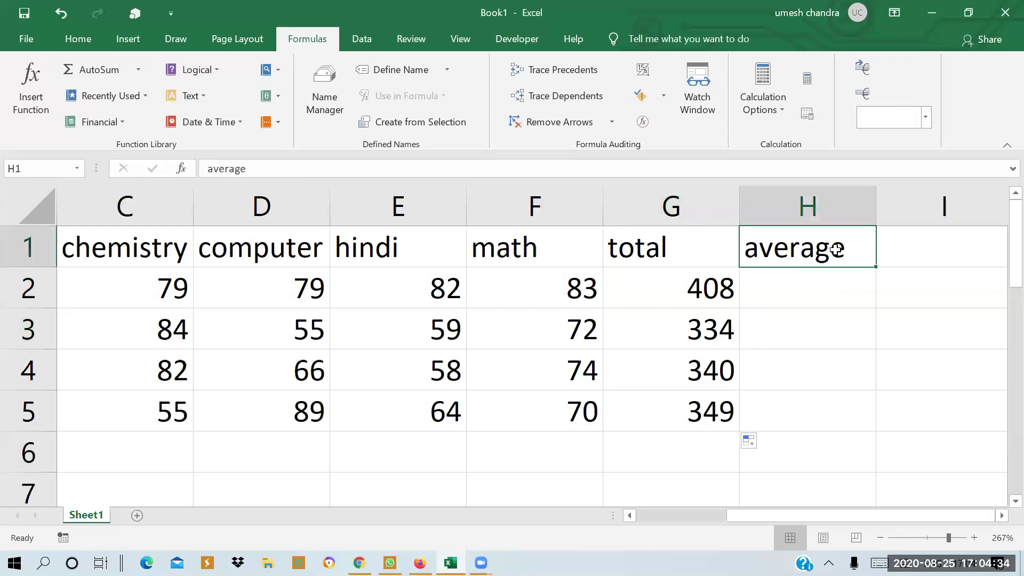
key("Delete")
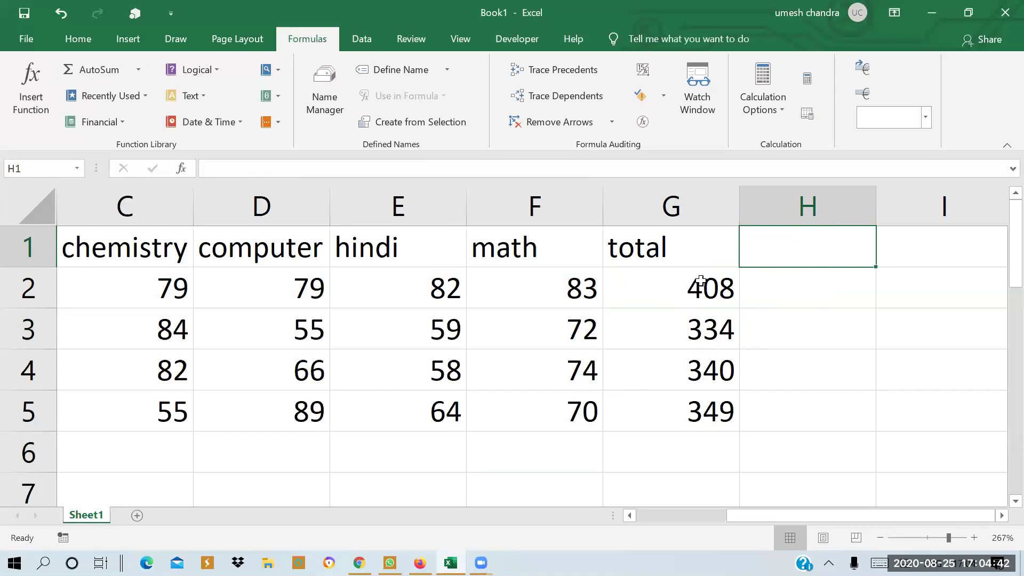
left_click(520, 458)
type("max")
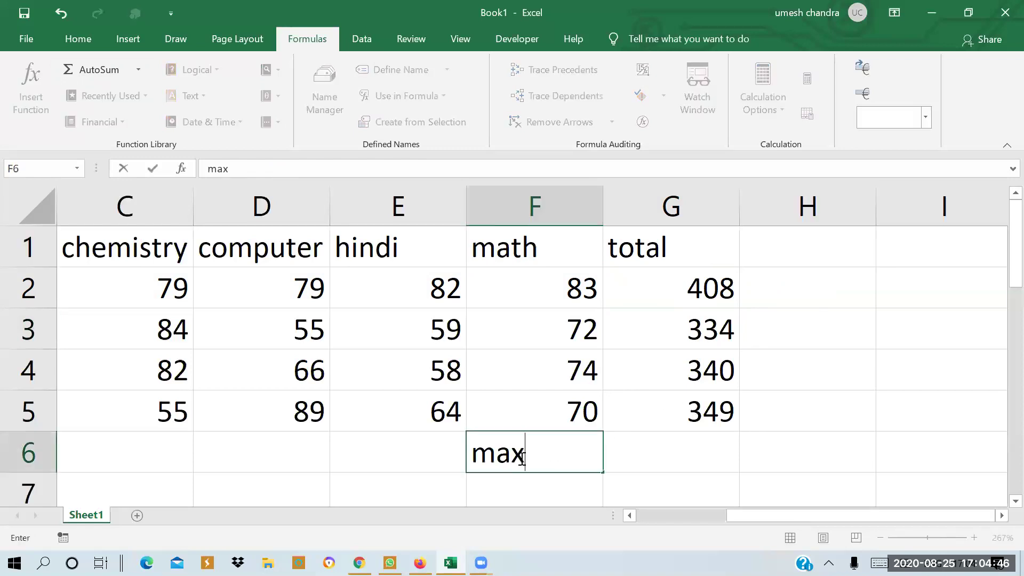
left_click(658, 451)
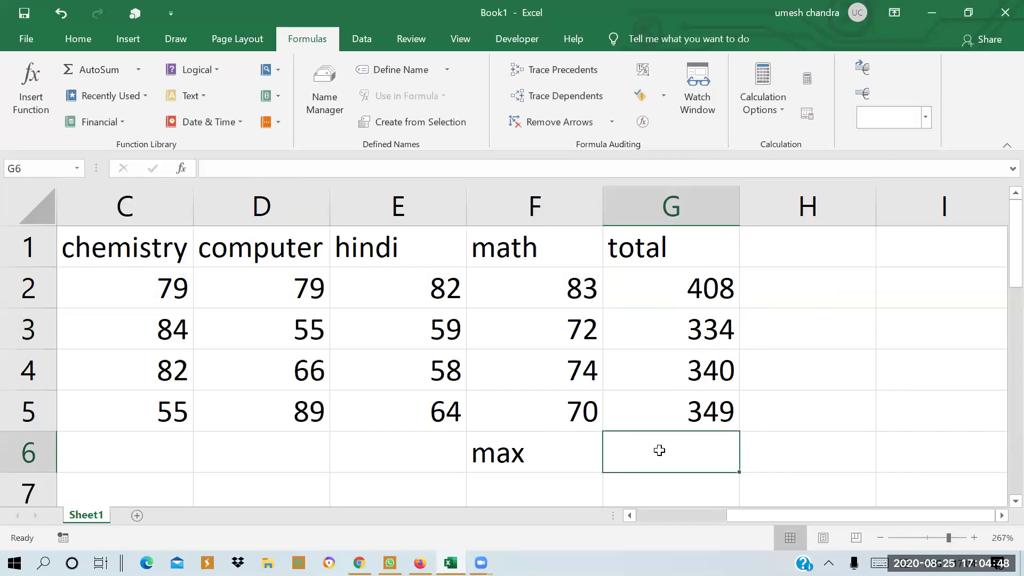
type("=ma")
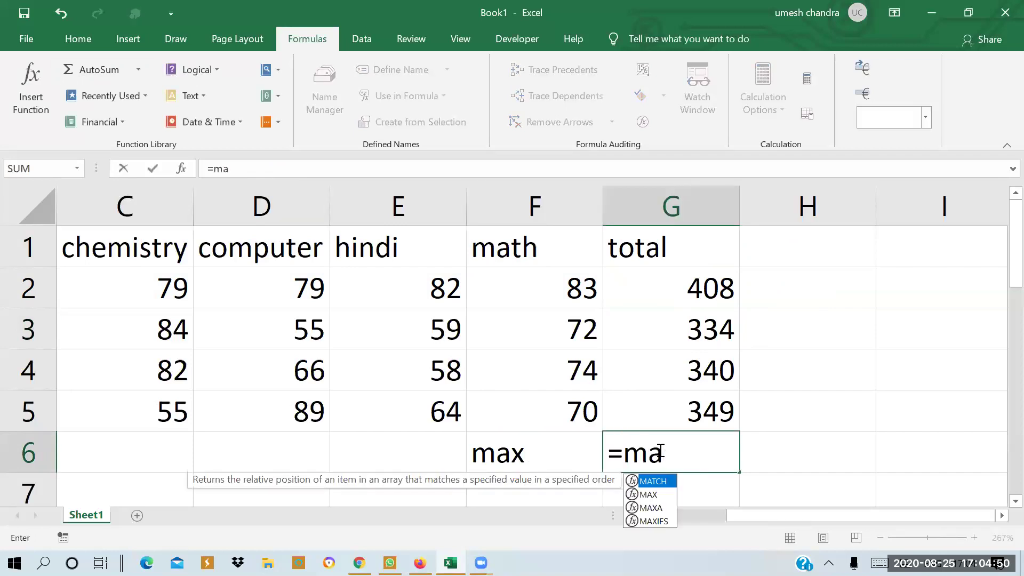
type("x")
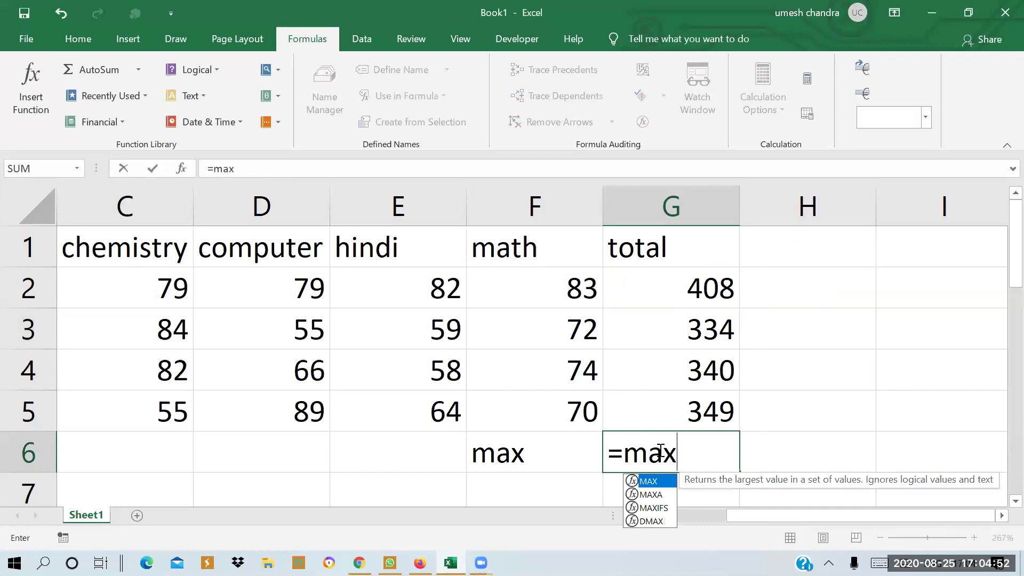
type("(")
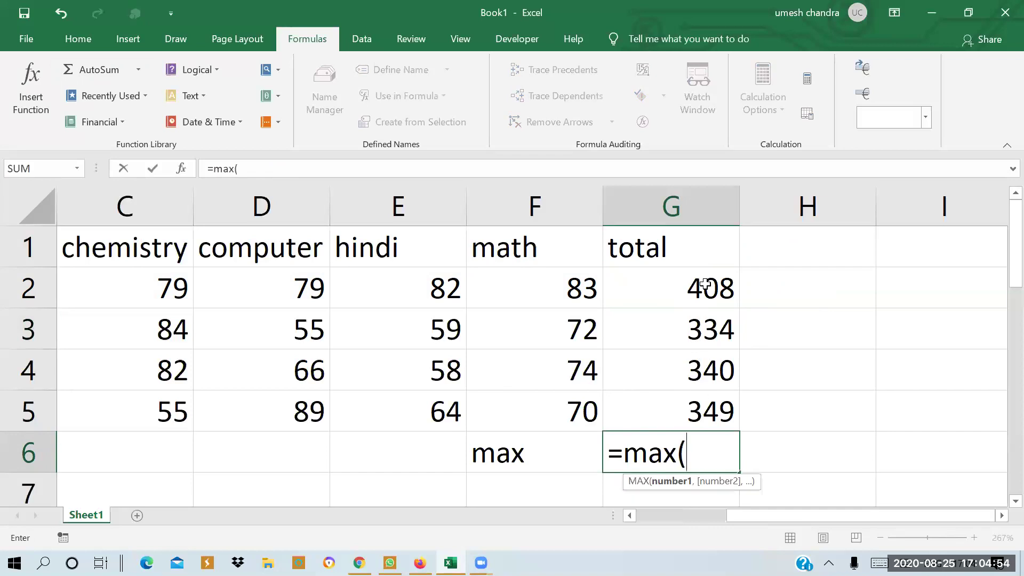
left_click_drag(704, 293, 707, 397)
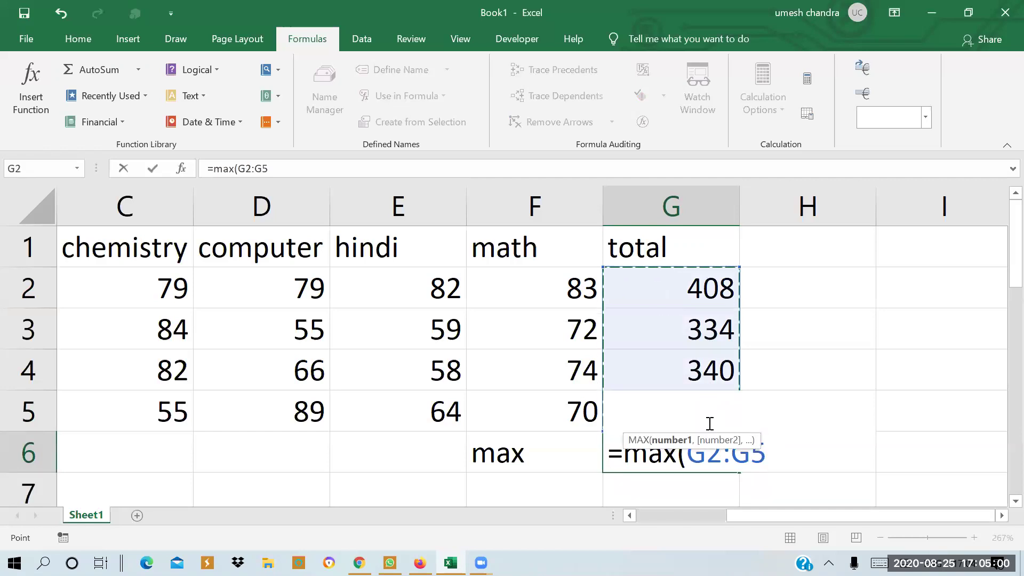
key("ctrl+z")
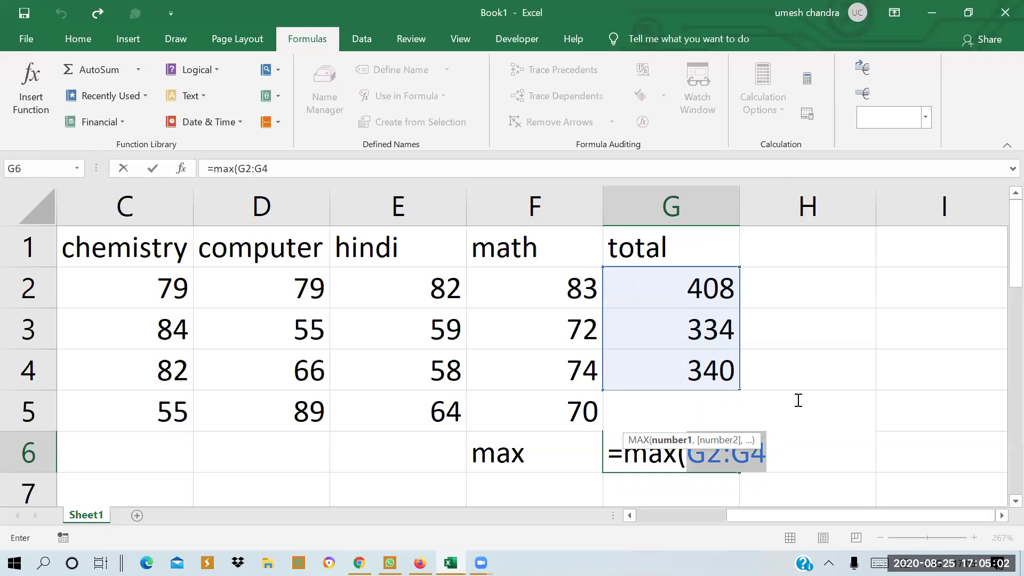
key("Escape")
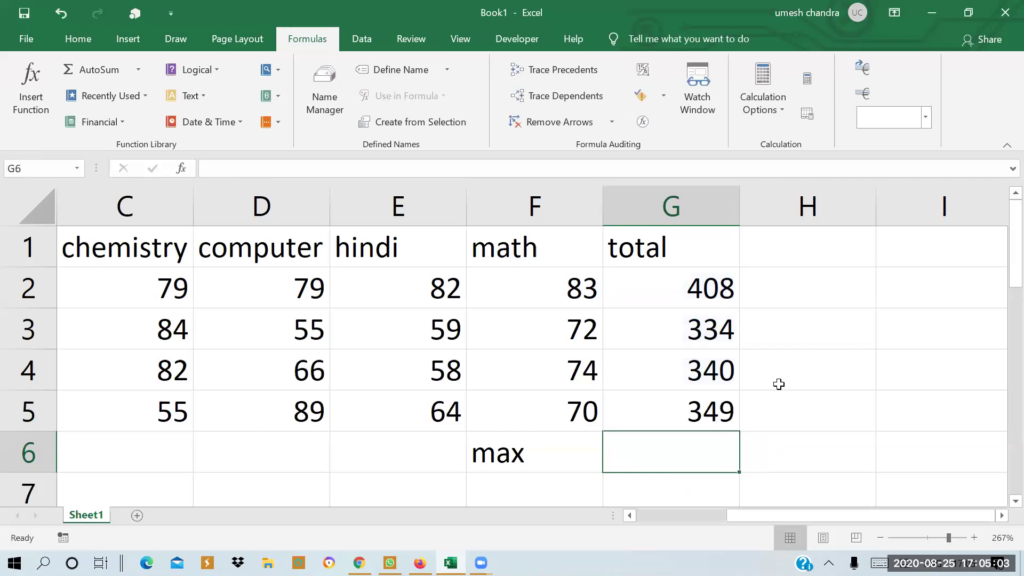
- Enter the formula =max(G2:G5) in cell G6 to find the highest total
double_click(655, 452)
type("=")
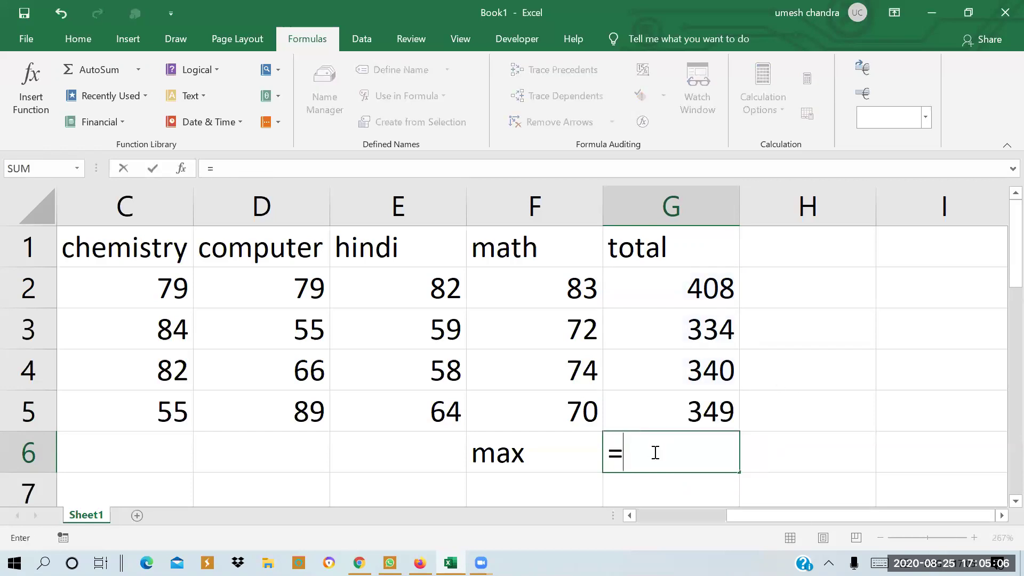
type("max")
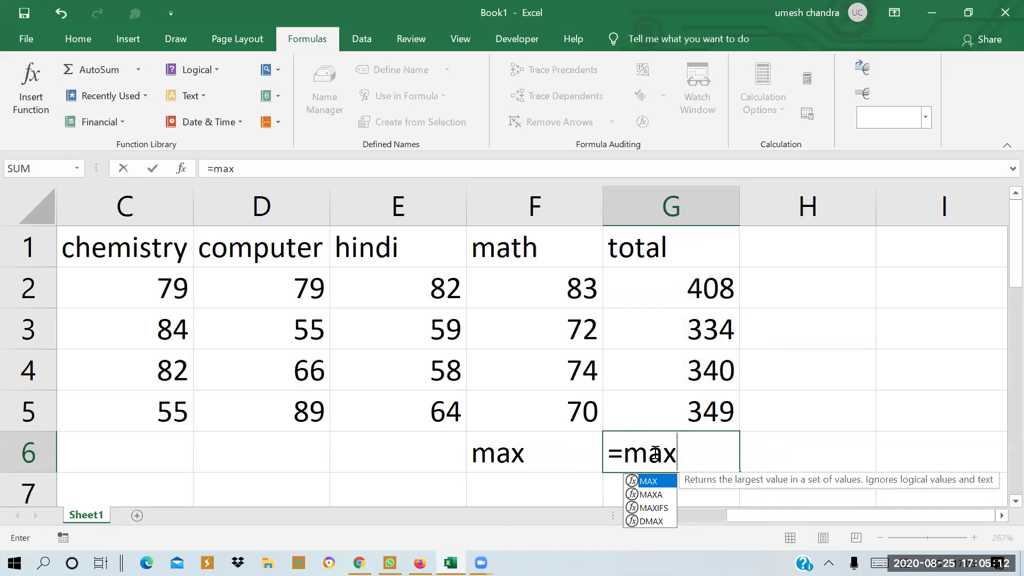
type("(")
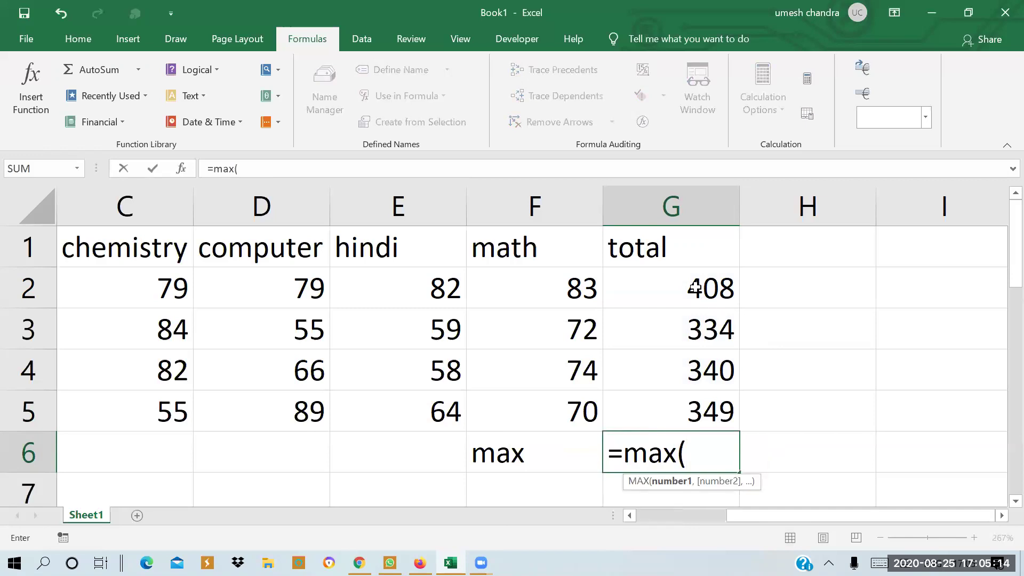
left_click_drag(696, 288, 694, 393)
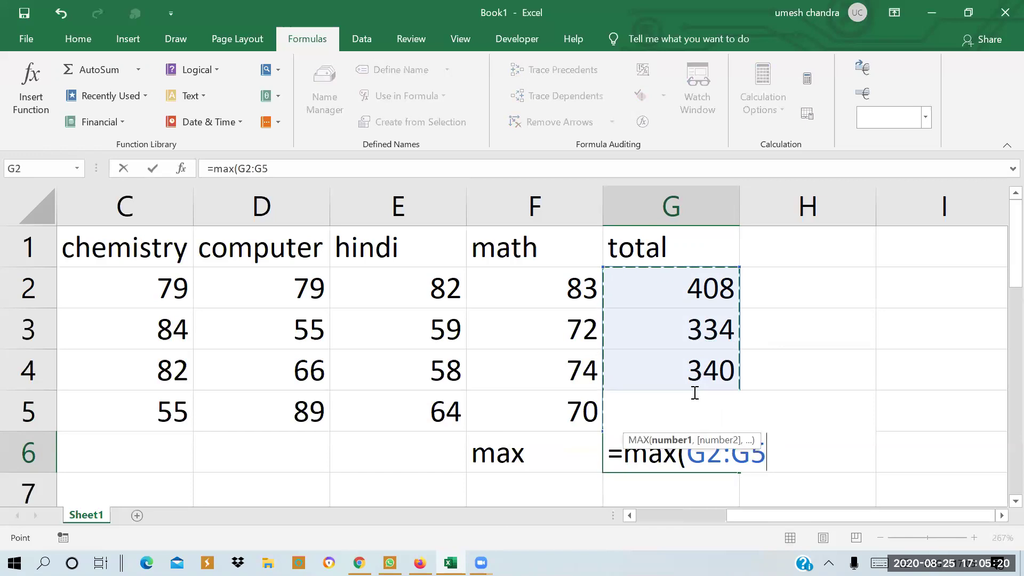
type(")")
key("Return")
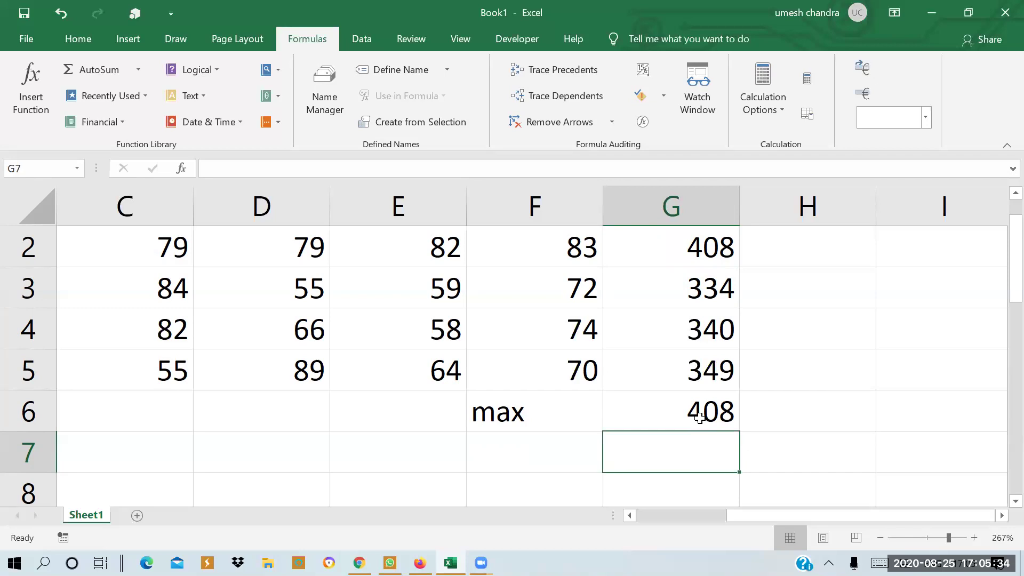
- Enter the label "min" in cell F7, below the max label
left_click_drag(1003, 299, 1001, 233)
scroll(680, 437, "left", 3)
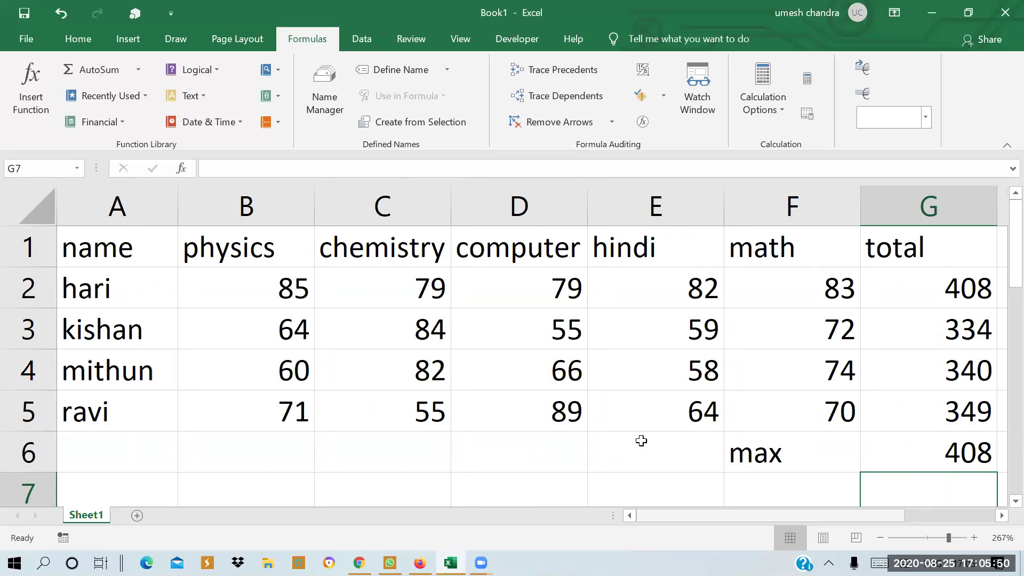
scroll(641, 441, "right", 3)
scroll(641, 440, "right", 1)
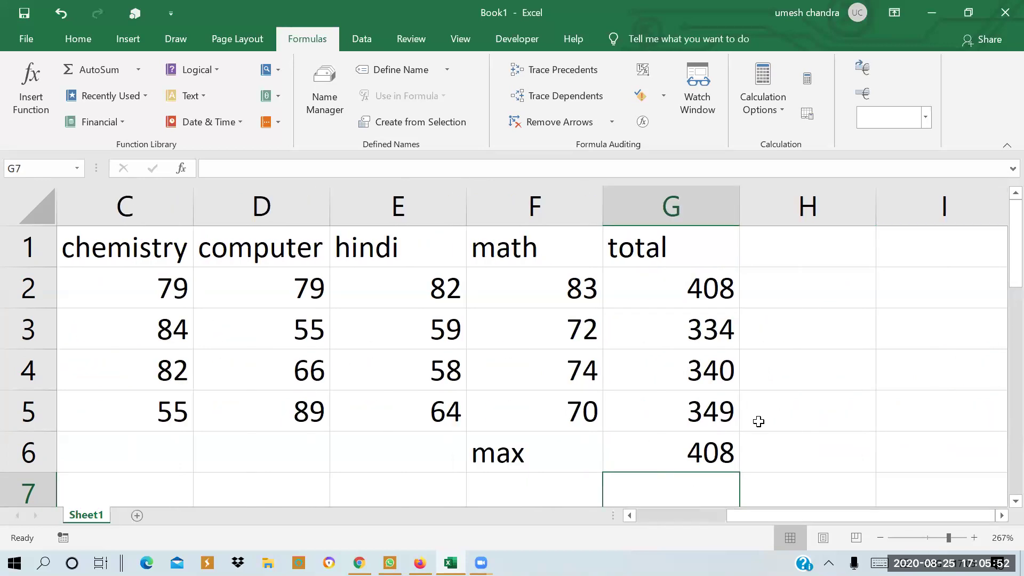
key("Left")
type("min")
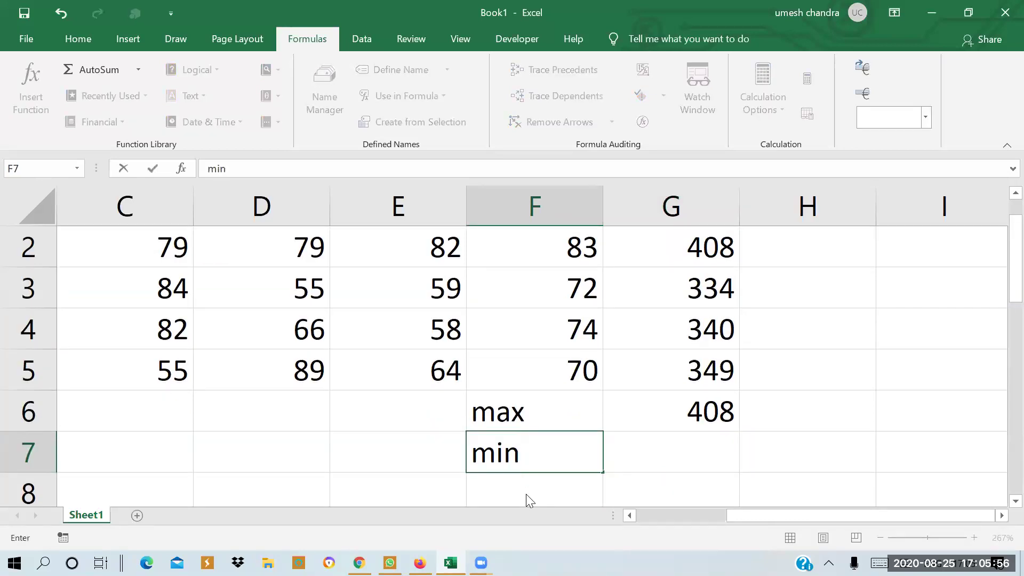
key("Tab")
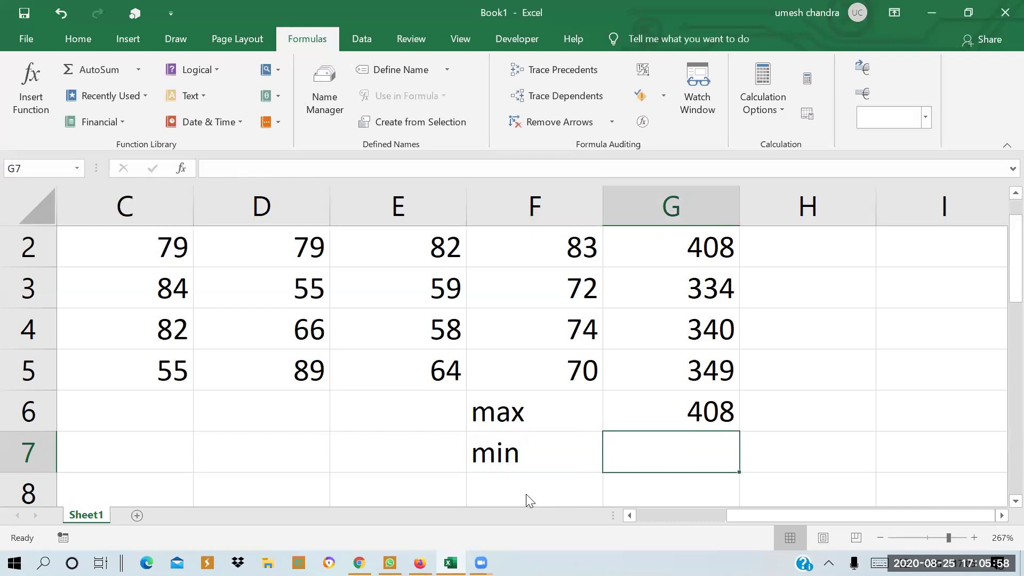
- Enter the formula =min(G2:G5) in cell G7 to find the lowest total
type("=mi")
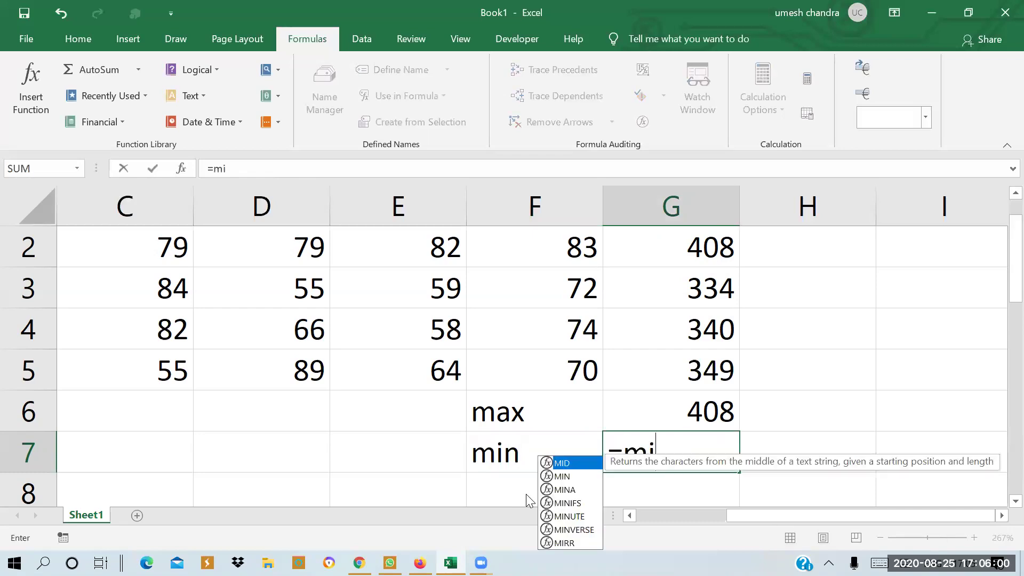
type("n(")
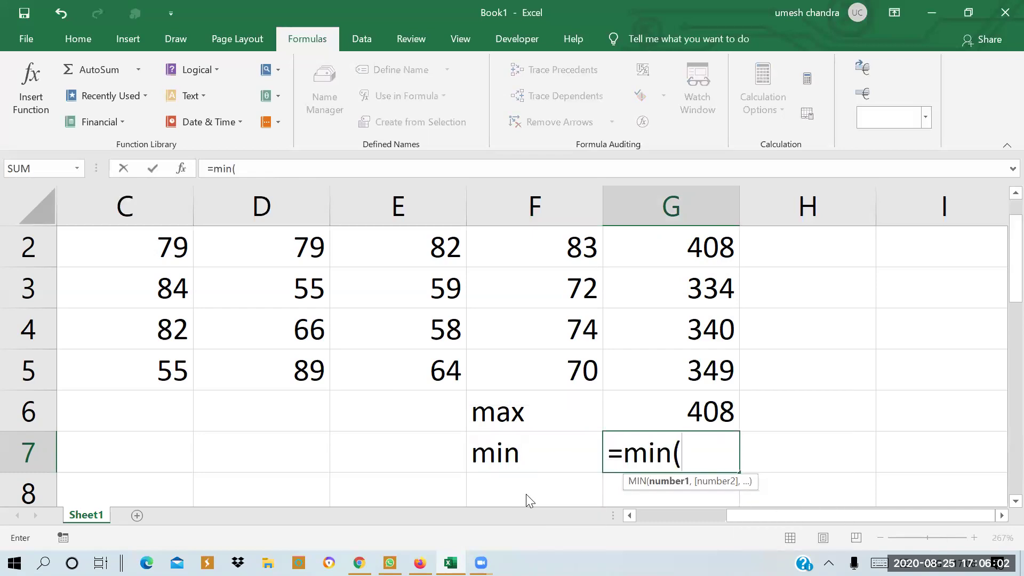
left_click_drag(689, 250, 701, 362)
type(")")
key("Return")
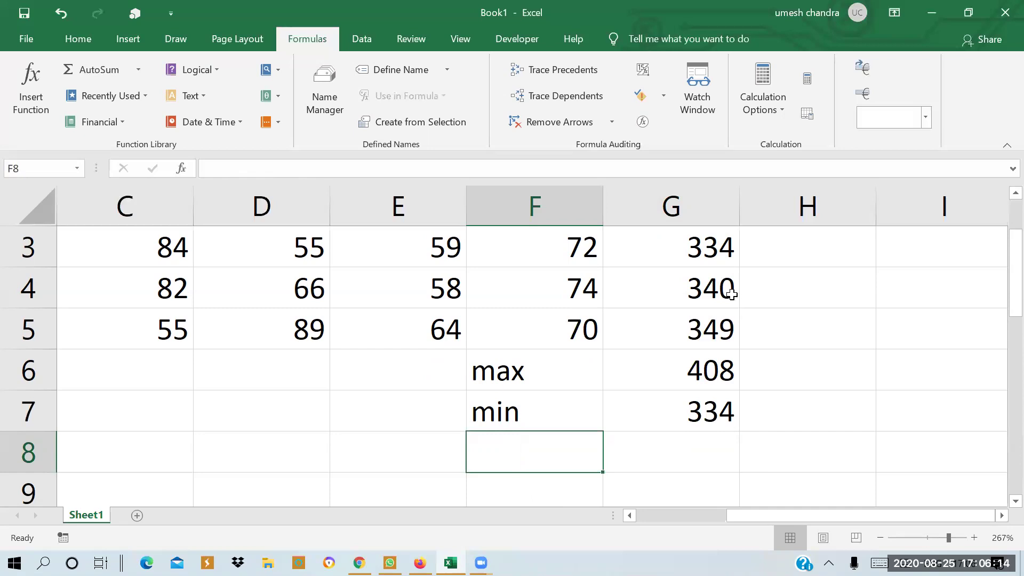
- Unmute the computer's Realtek speaker and return to the worksheet
scroll(743, 461, "left", 2)
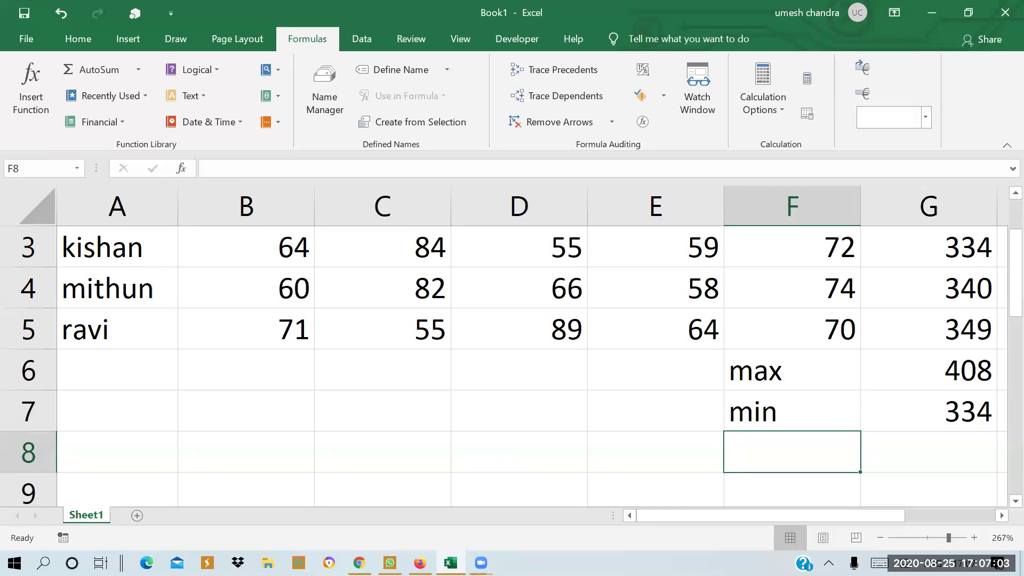
left_click(828, 563)
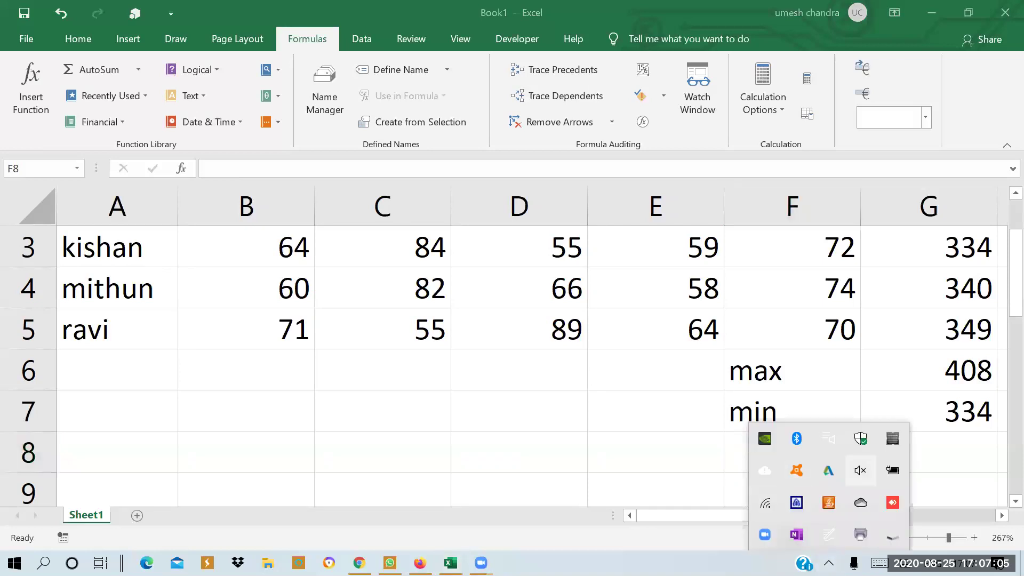
left_click(860, 470)
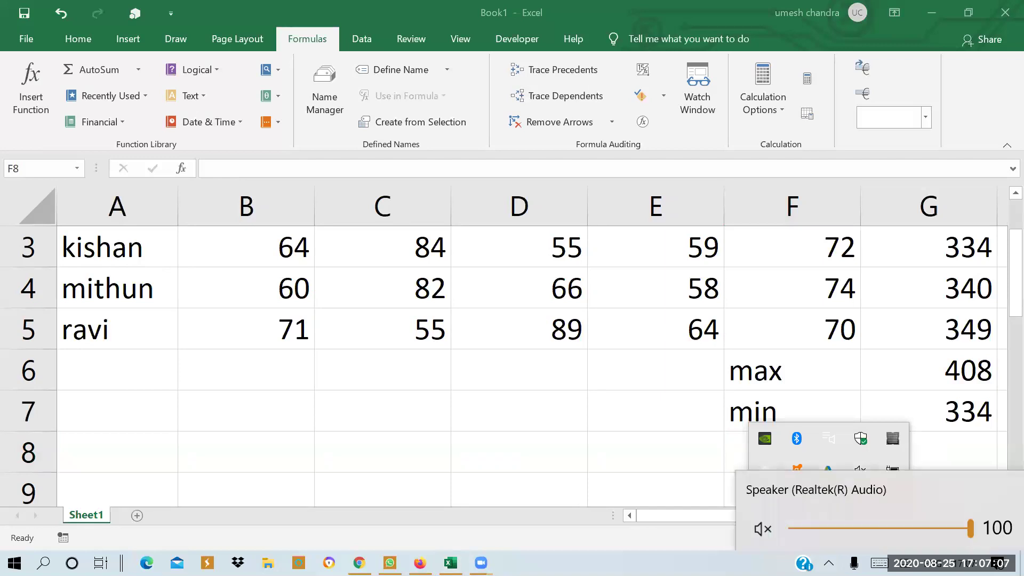
left_click(763, 528)
left_click(411, 443)
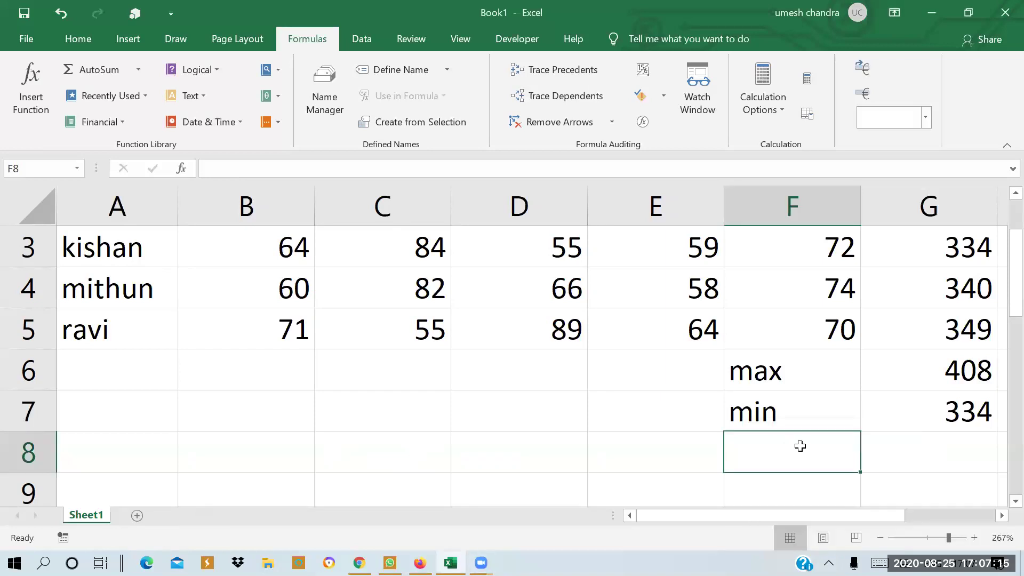
left_click_drag(1000, 302, 1000, 221)
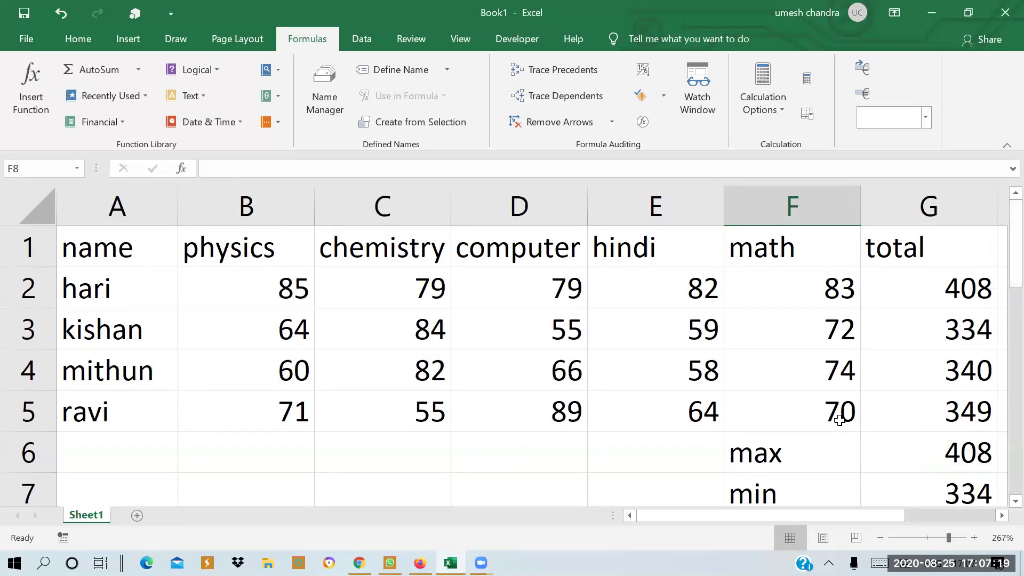
scroll(840, 419, "right", 3)
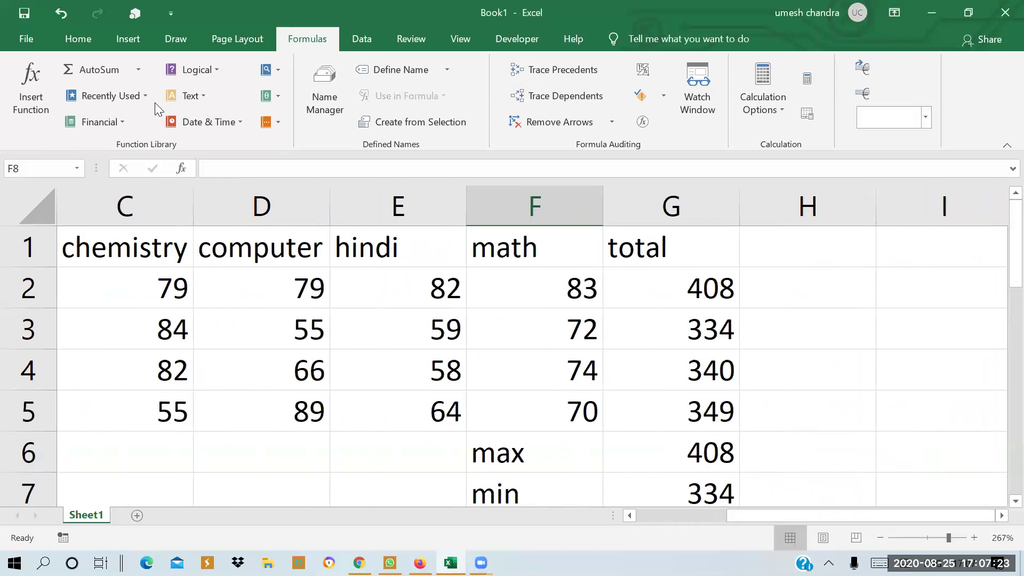
left_click(135, 70)
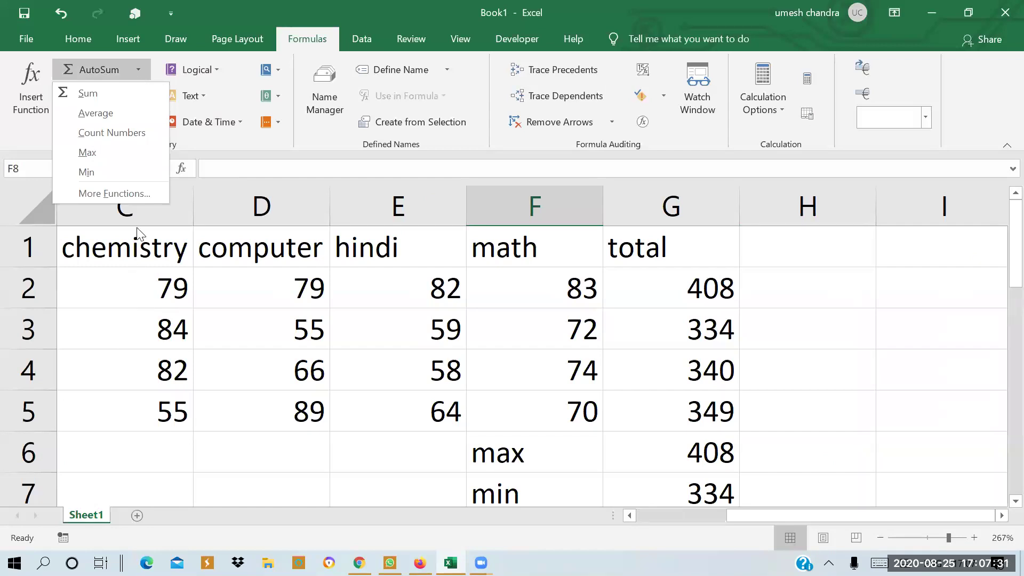
left_click(105, 136)
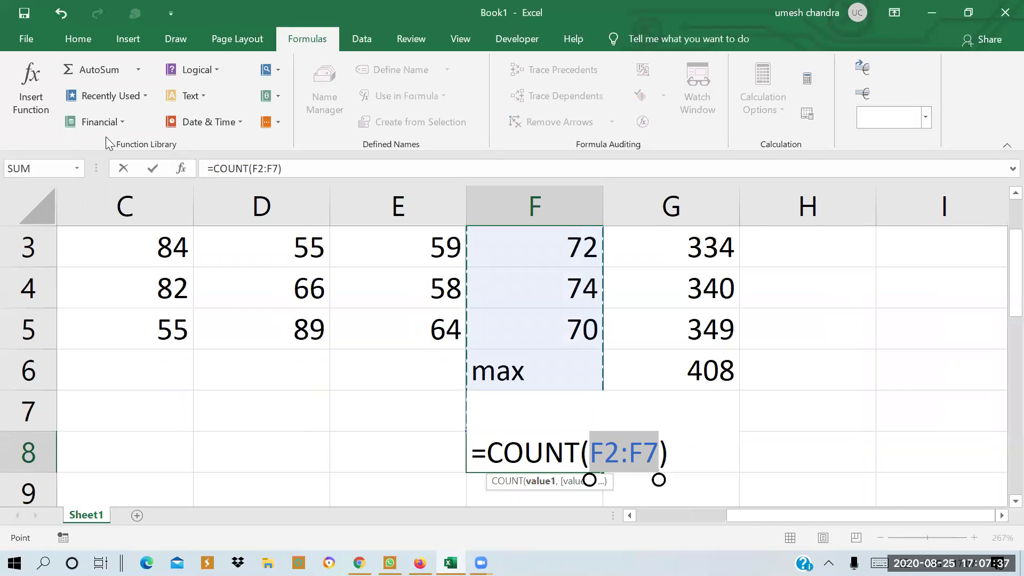
key("BackSpace")
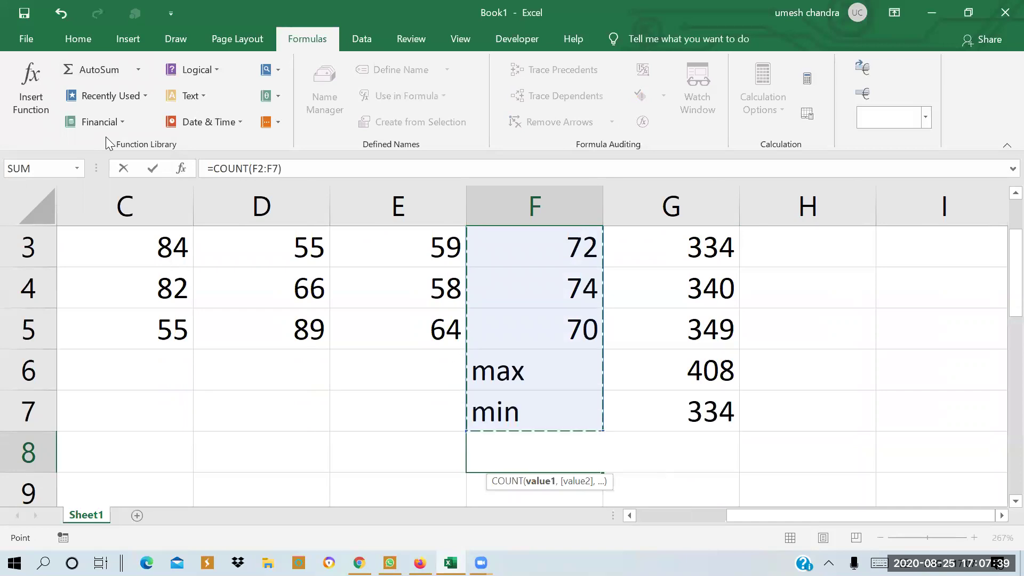
key("Escape")
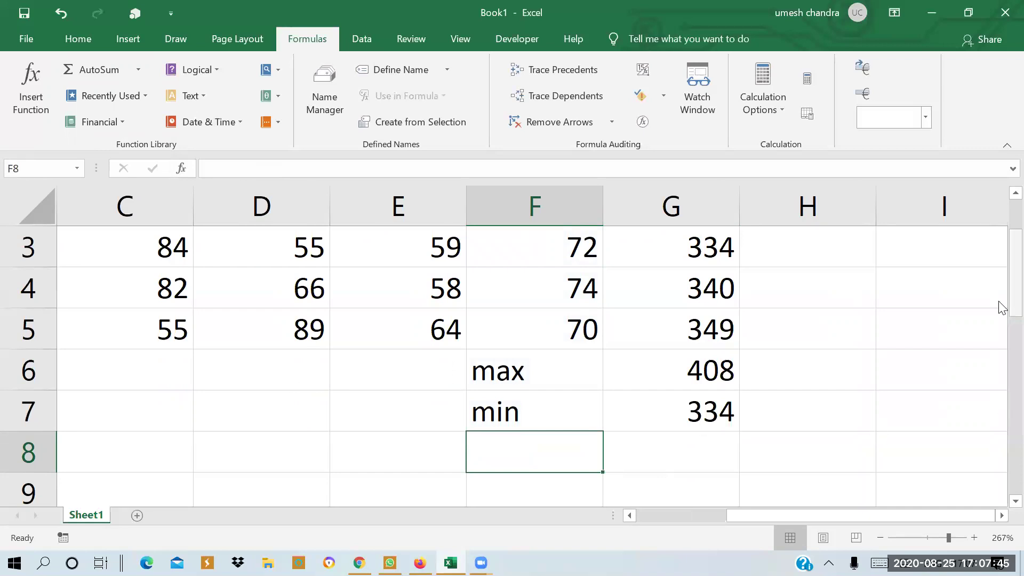
- Enter the formula =COUNT(A2:A5) in cell A6, below the student names
scroll(1000, 307, "left", 2)
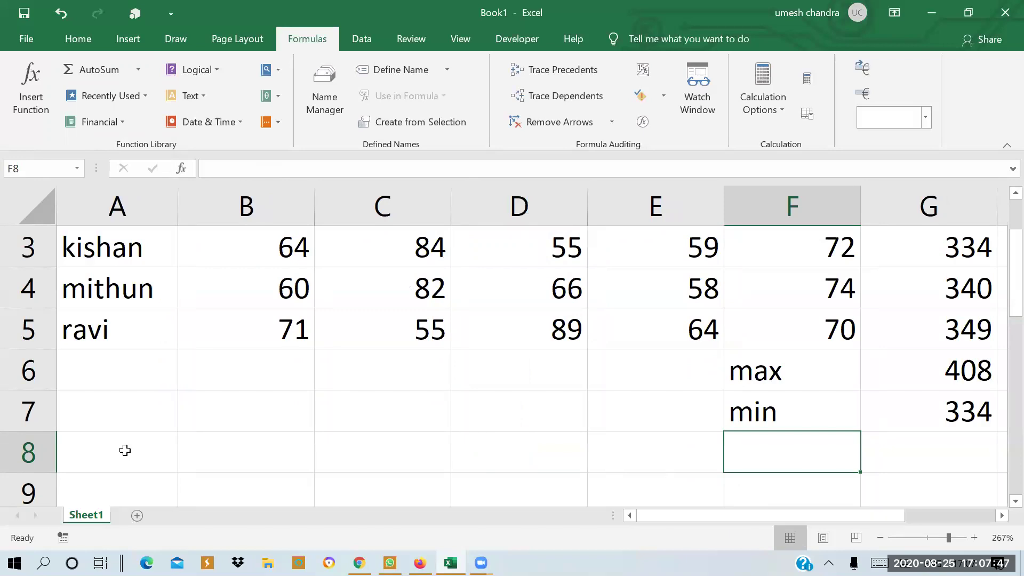
left_click(69, 380)
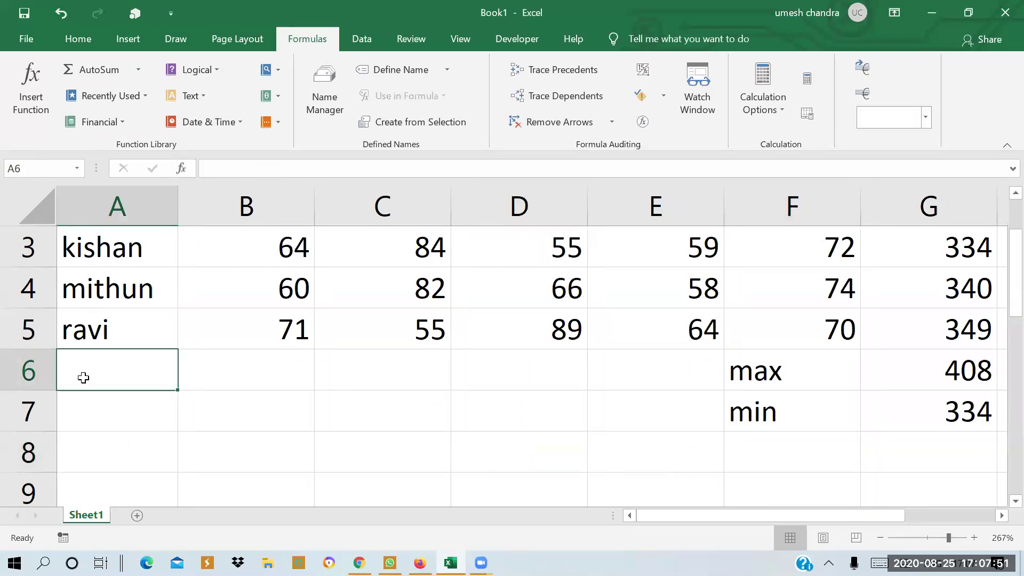
type("=c")
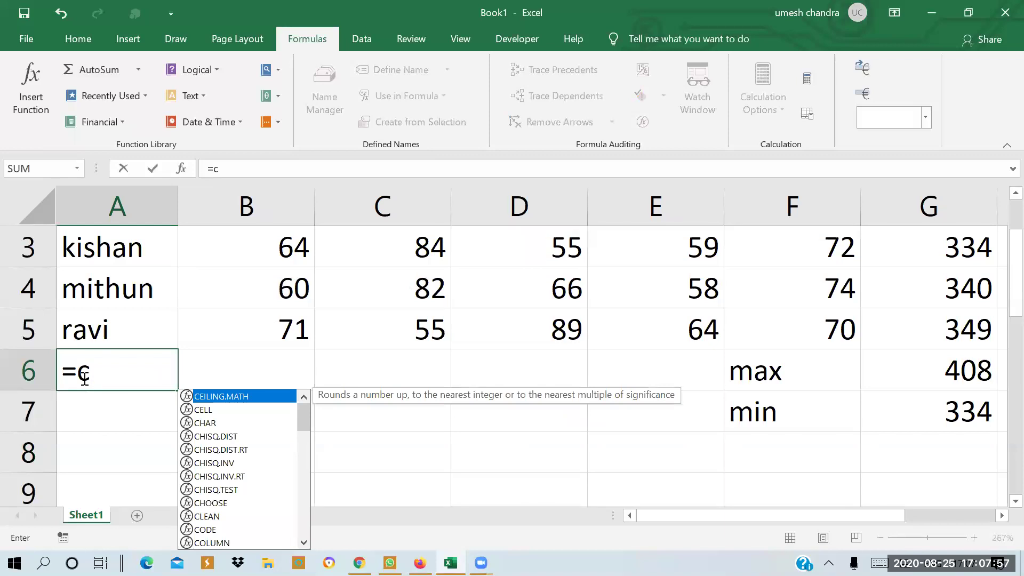
type("ou")
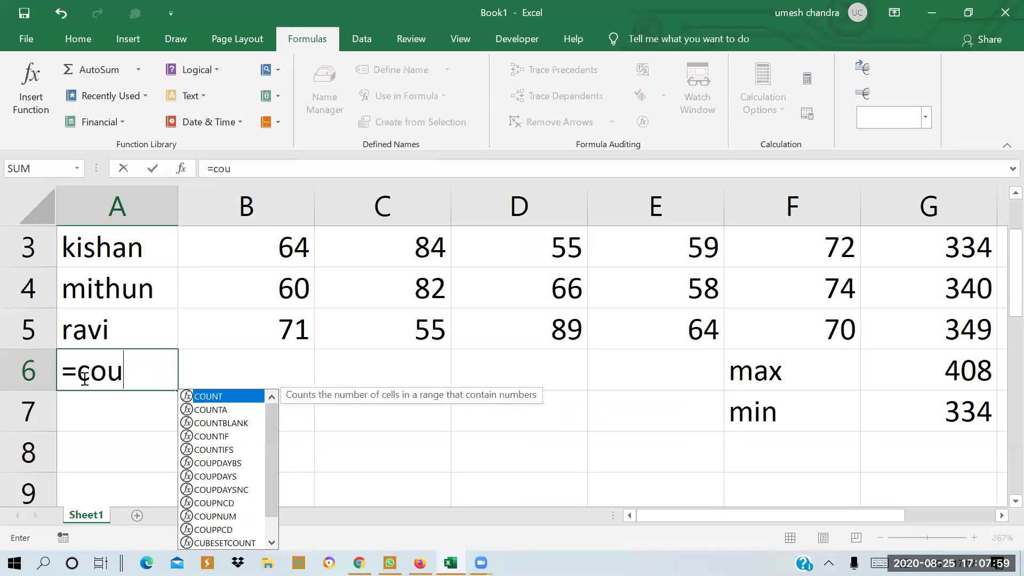
type("nt")
key("Tab")
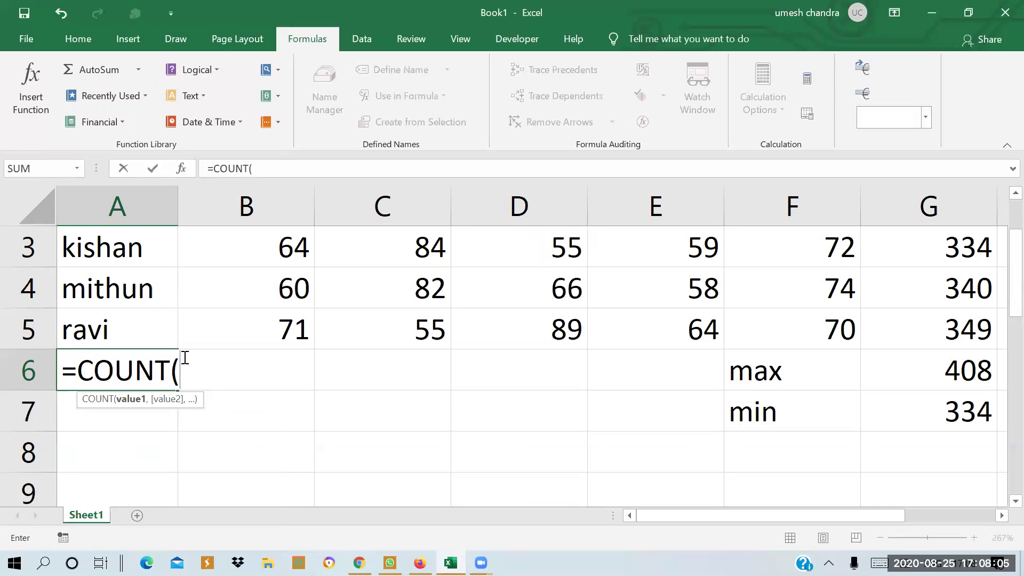
left_click_drag(1002, 288, 1002, 235)
left_click_drag(104, 291, 123, 424)
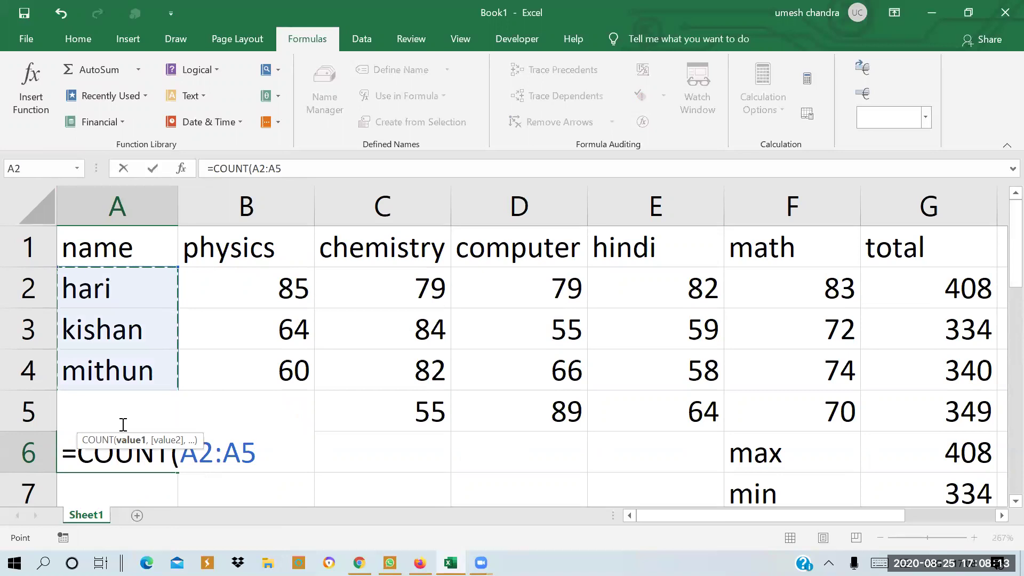
type(")")
key("Return")
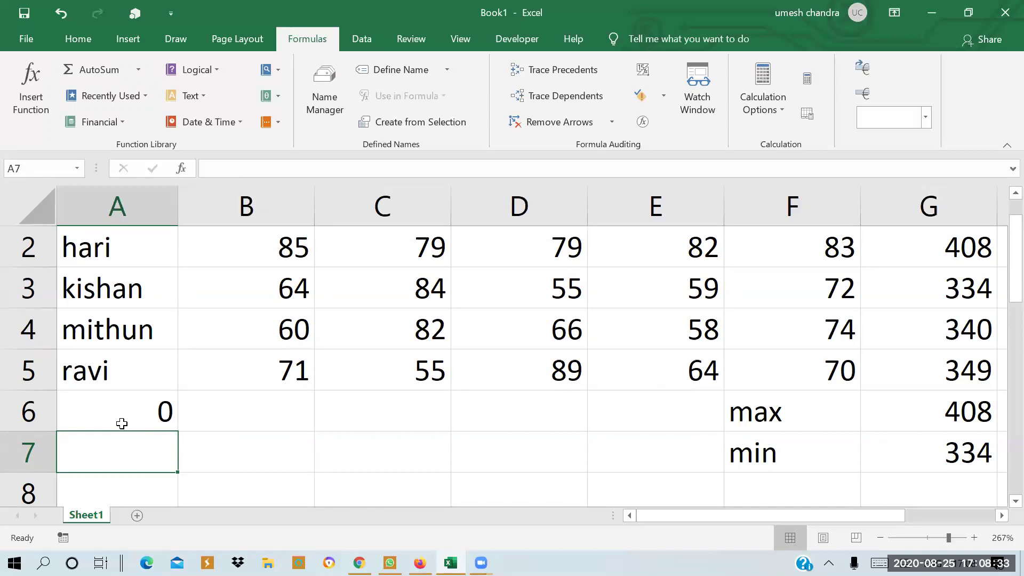
- Change the function in cell A6 to COUNTA, keeping the range A2:A5, to count the student names
left_click(163, 412)
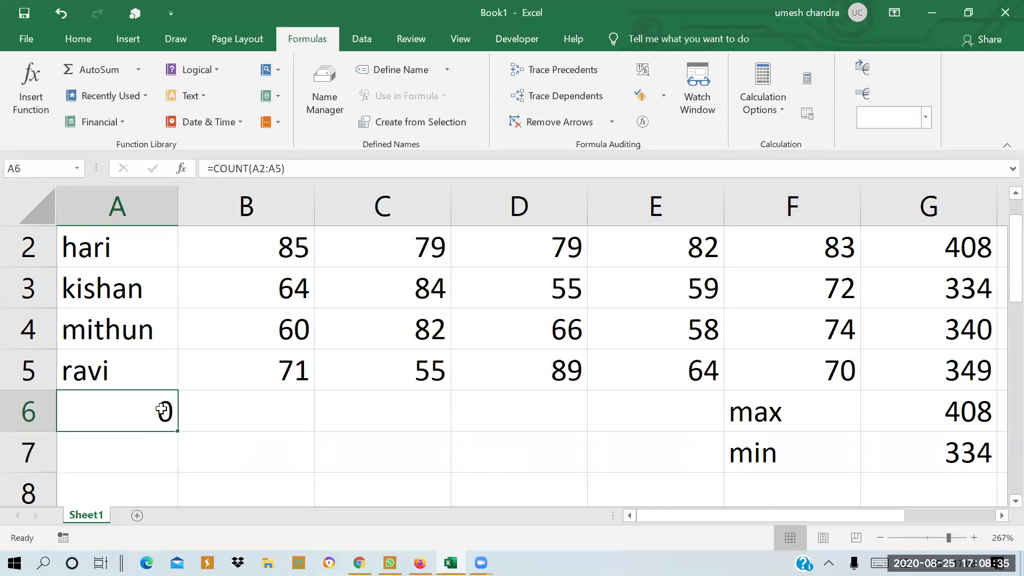
double_click(162, 413)
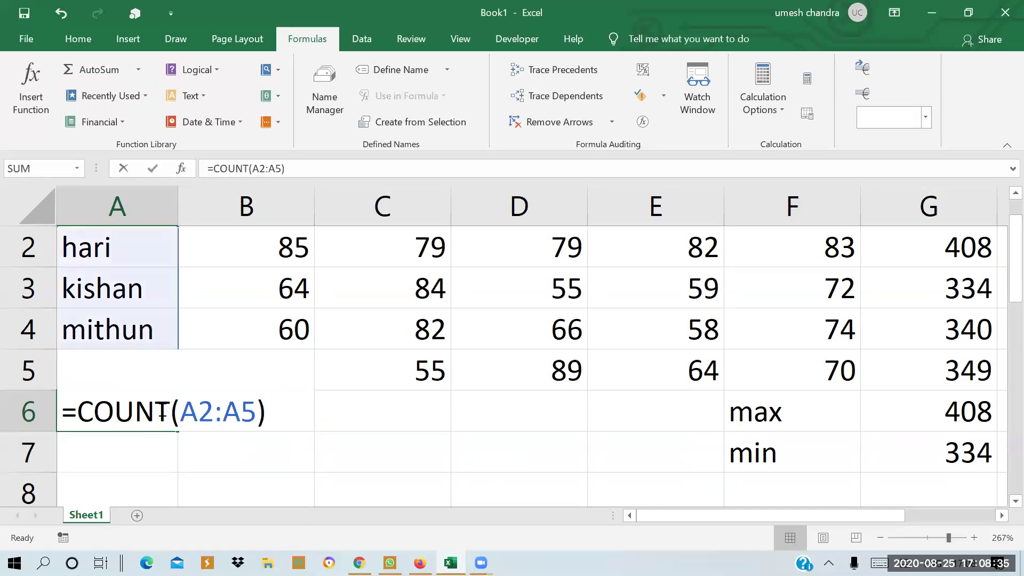
left_click(249, 169)
type("a")
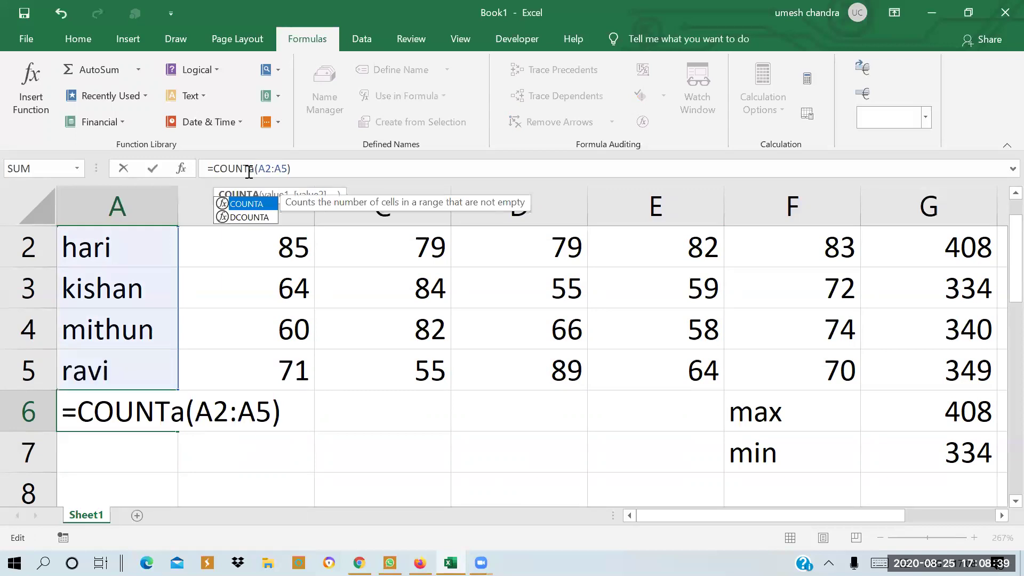
key("Return")
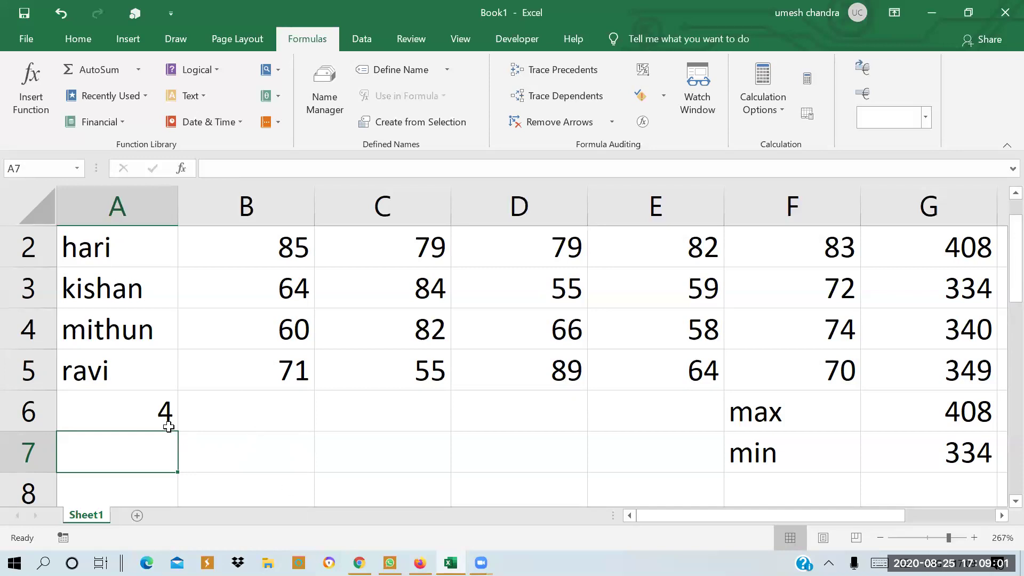
left_click_drag(706, 516, 797, 516)
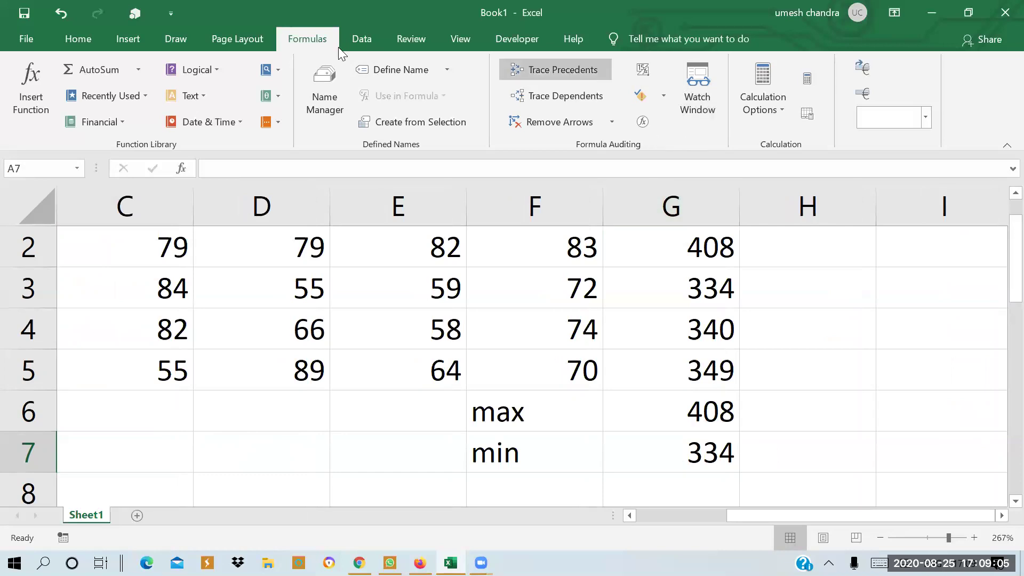
left_click(75, 37)
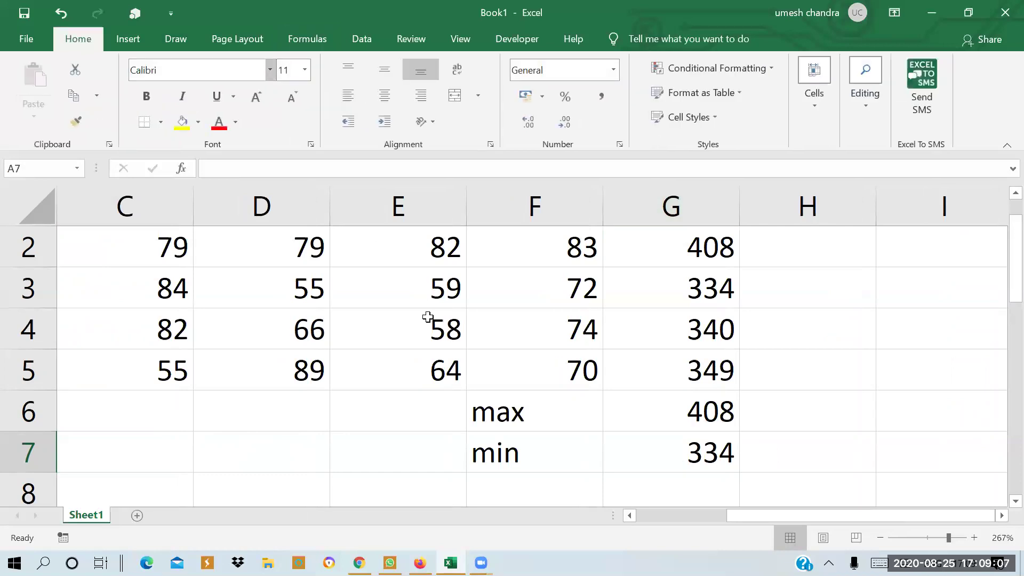
left_click(767, 69)
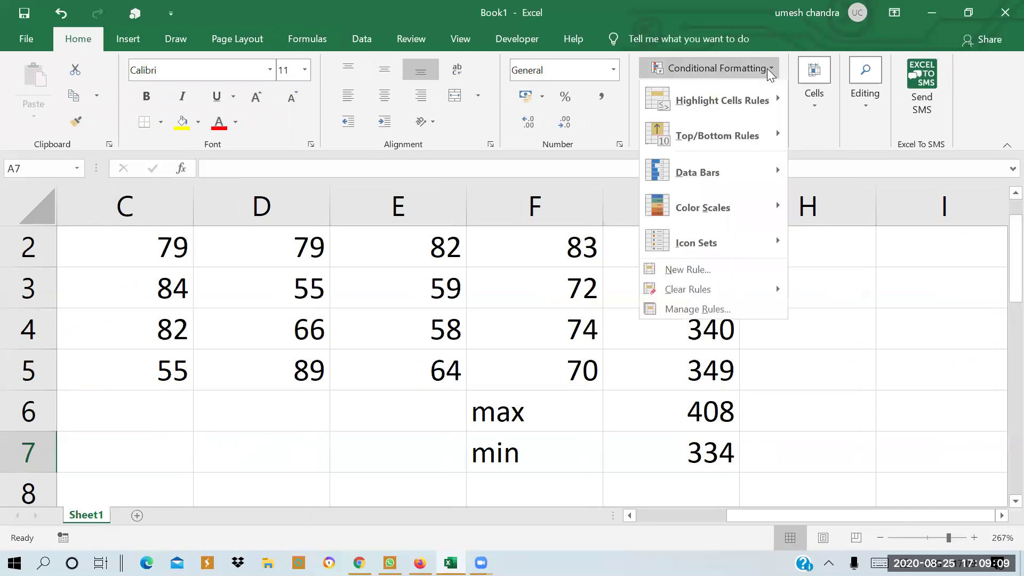
mouse_move(681, 177)
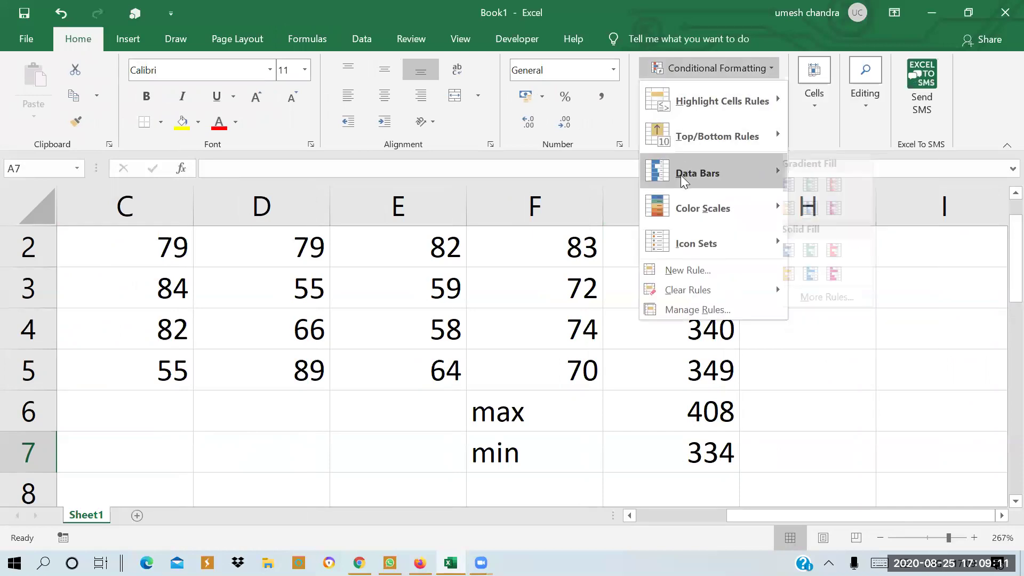
left_click(679, 273)
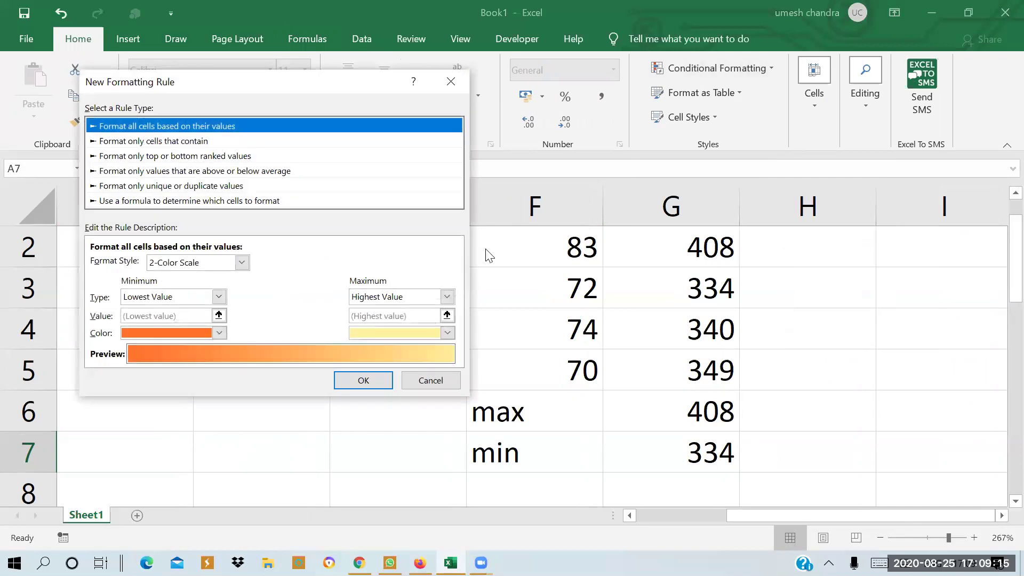
left_click(450, 80)
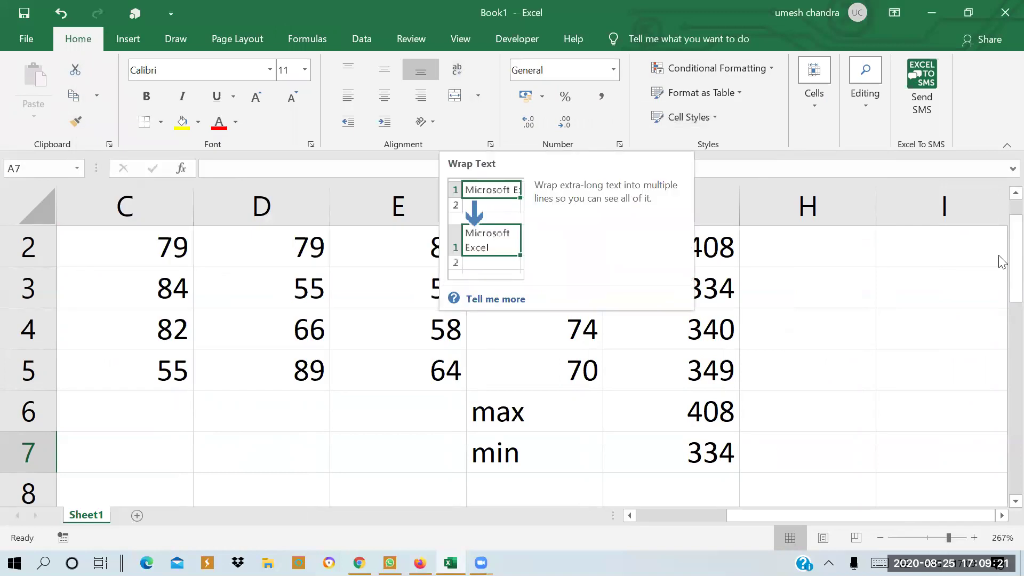
left_click_drag(1000, 258, 1001, 208)
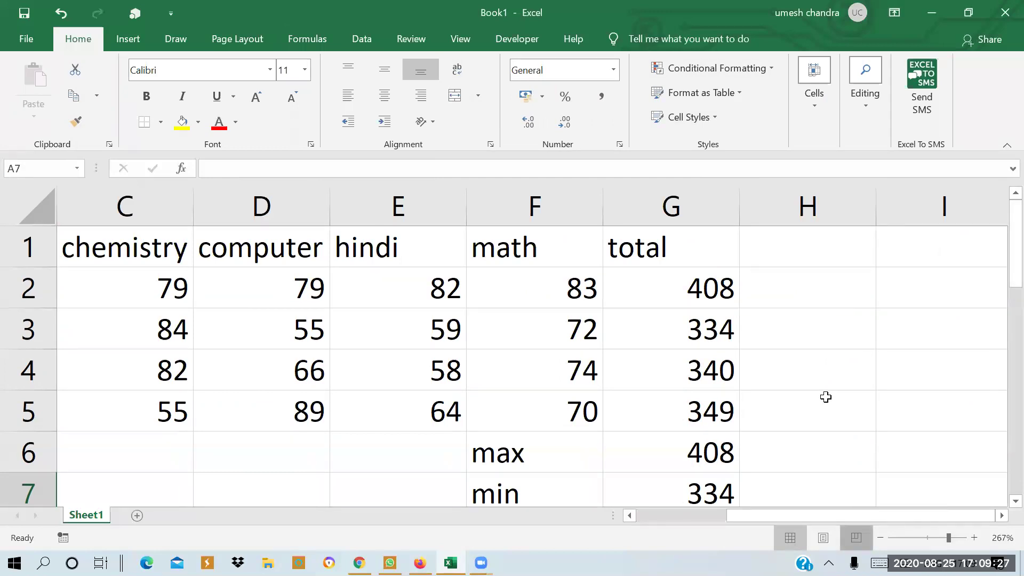
- Switch the worksheet to Page Break Preview and enlarge the marks table for reading
left_click(855, 537)
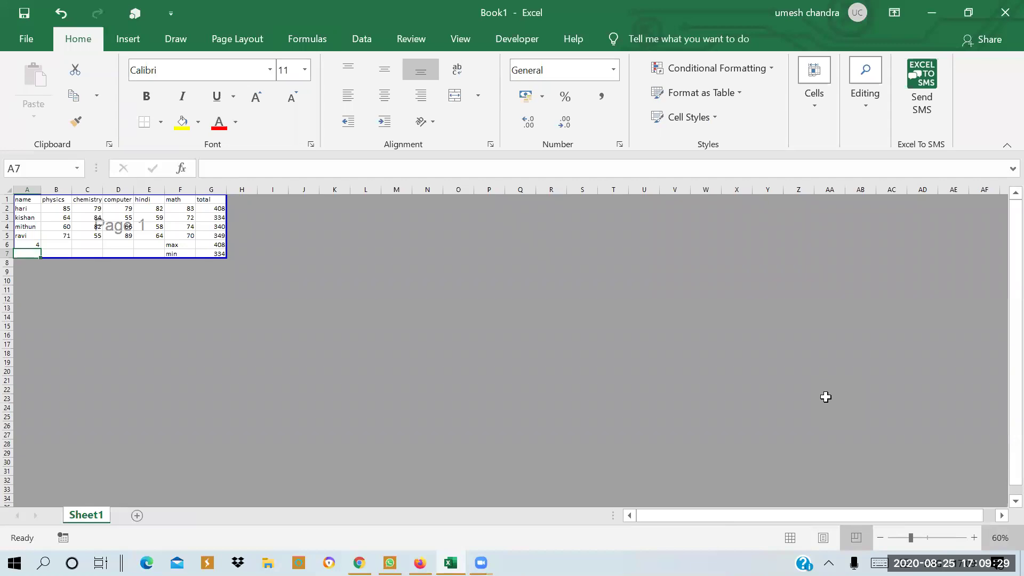
scroll(825, 396, "up", 1)
scroll(826, 396, "up", 9)
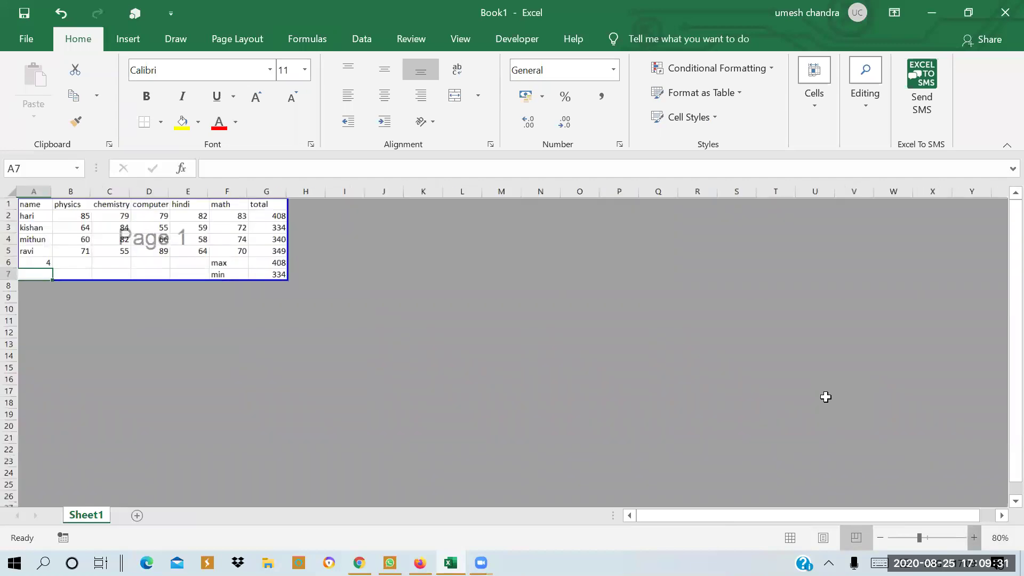
scroll(825, 396, "up", 7)
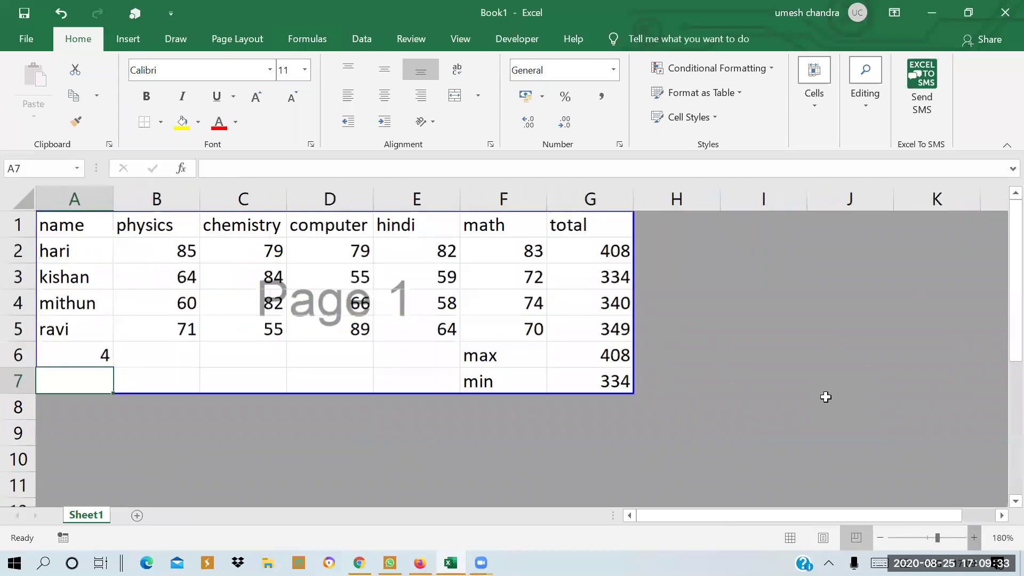
scroll(825, 397, "up", 2)
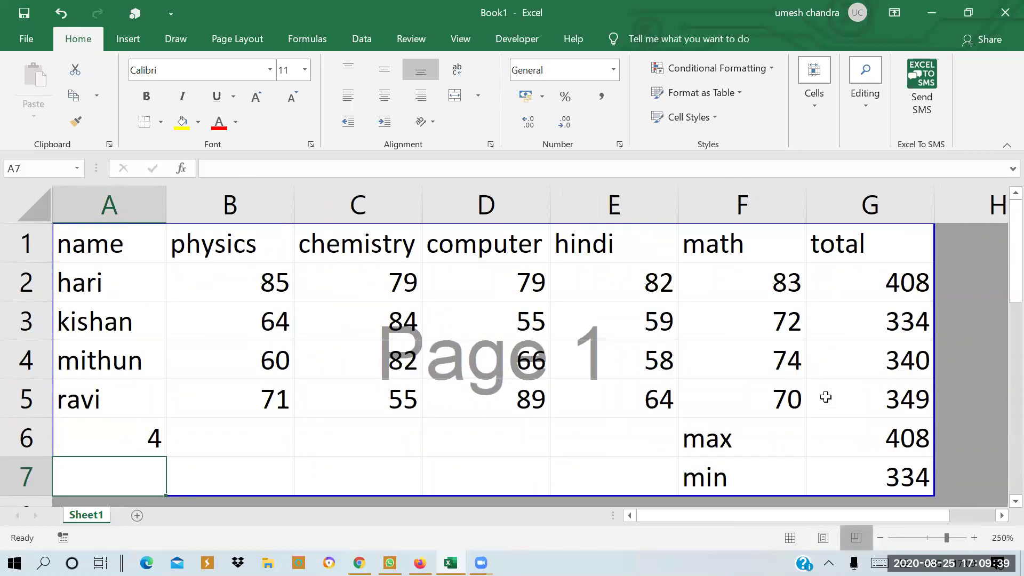
scroll(825, 397, "down", 14)
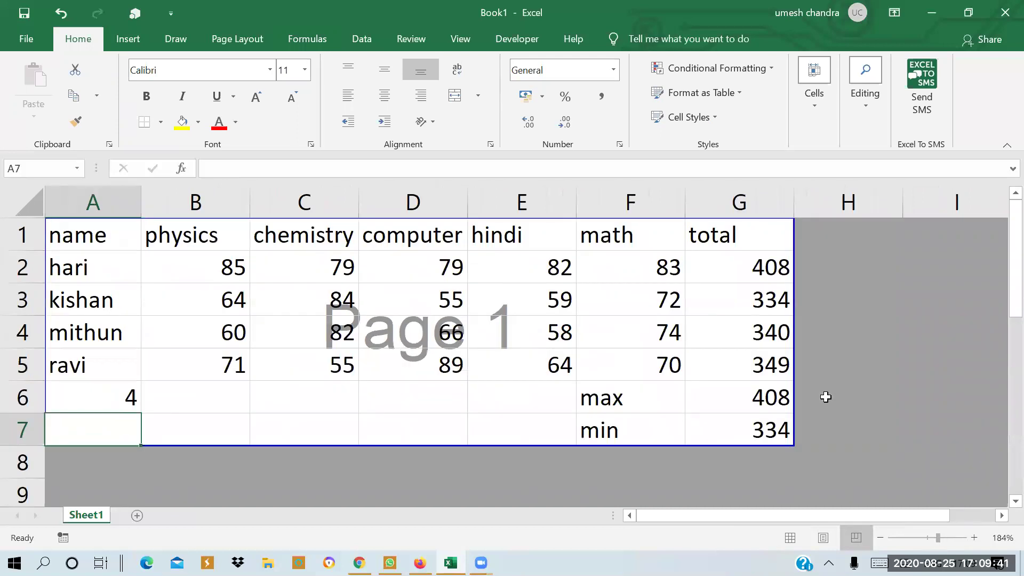
scroll(825, 397, "up", 20)
scroll(826, 397, "down", 20)
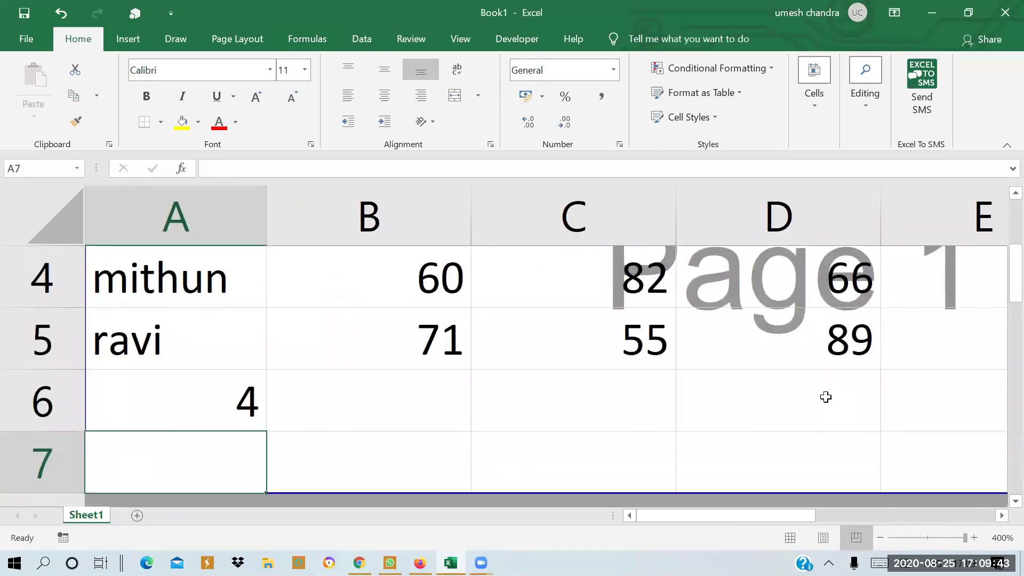
scroll(825, 397, "up", 5)
scroll(825, 397, "down", 1)
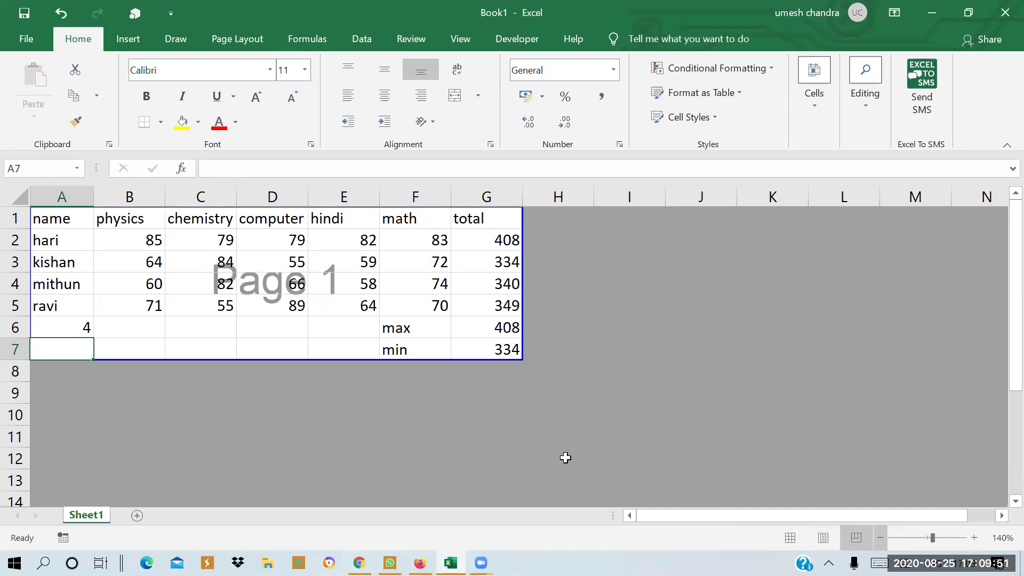
- Extend the print area boundary down to row 26 and rightward past column V
left_click(880, 538)
left_click(880, 537)
left_click(880, 537)
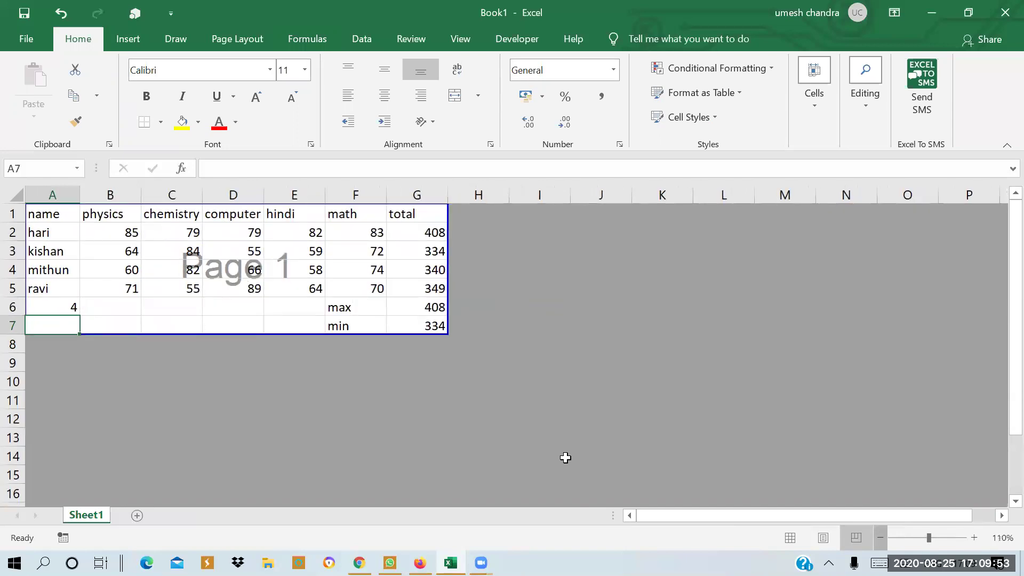
left_click(881, 537)
left_click(880, 538)
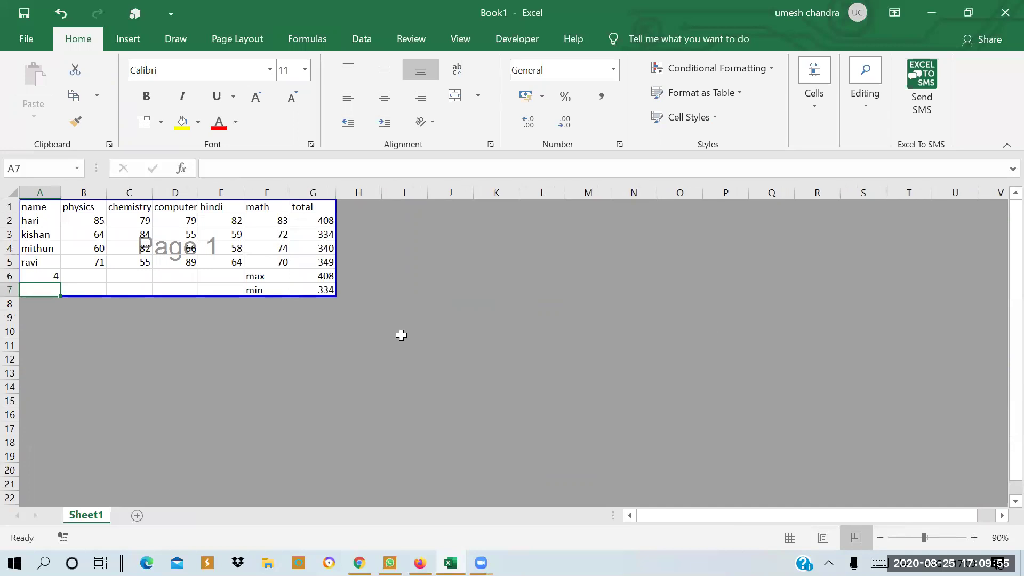
left_click_drag(333, 296, 576, 464)
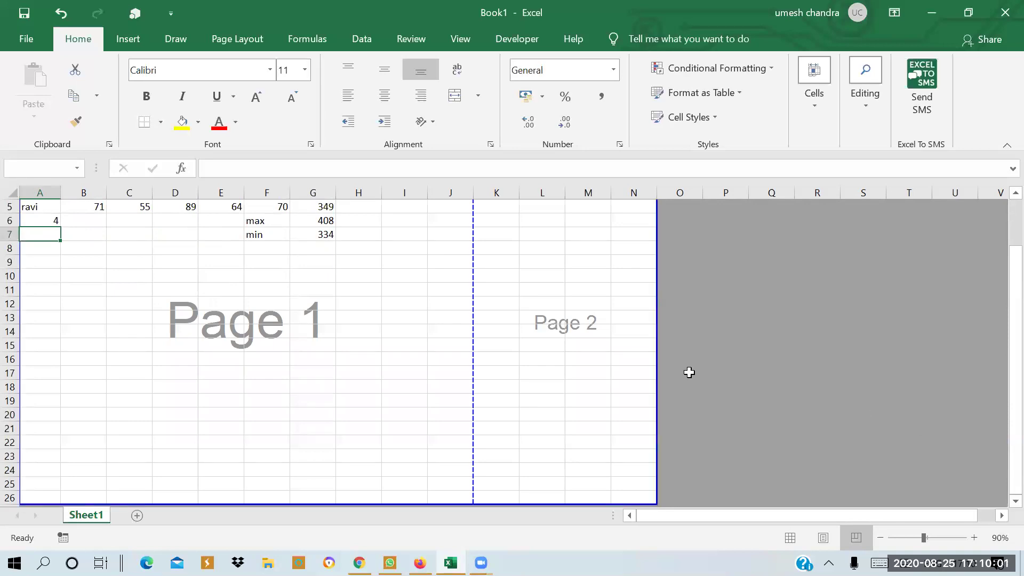
left_click_drag(656, 337, 1001, 382)
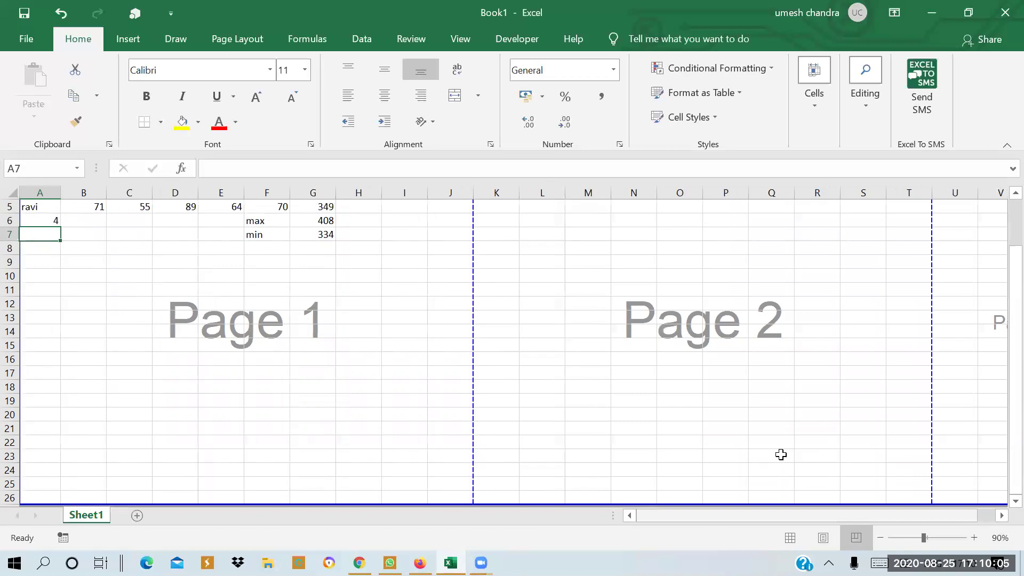
- Go to the total header in cell G1 and set the sheet zoom to 140%
left_click(330, 335)
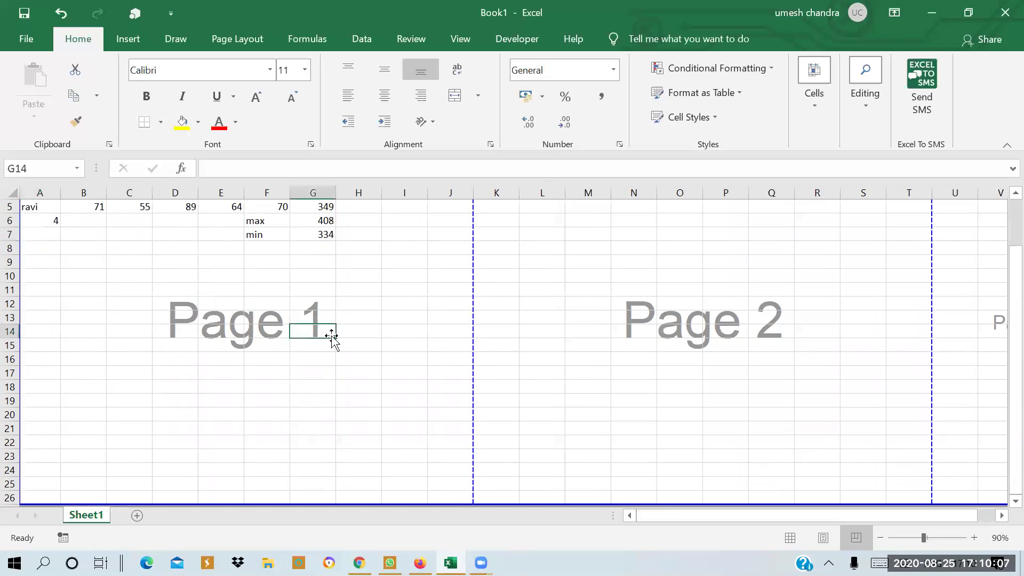
key("Up")
key("Up")
key("Up")
key("Up")
key("Up")
key("Up")
key("Up")
key("Up")
key("Up")
key("Up")
key("Up")
key("Up")
key("Up")
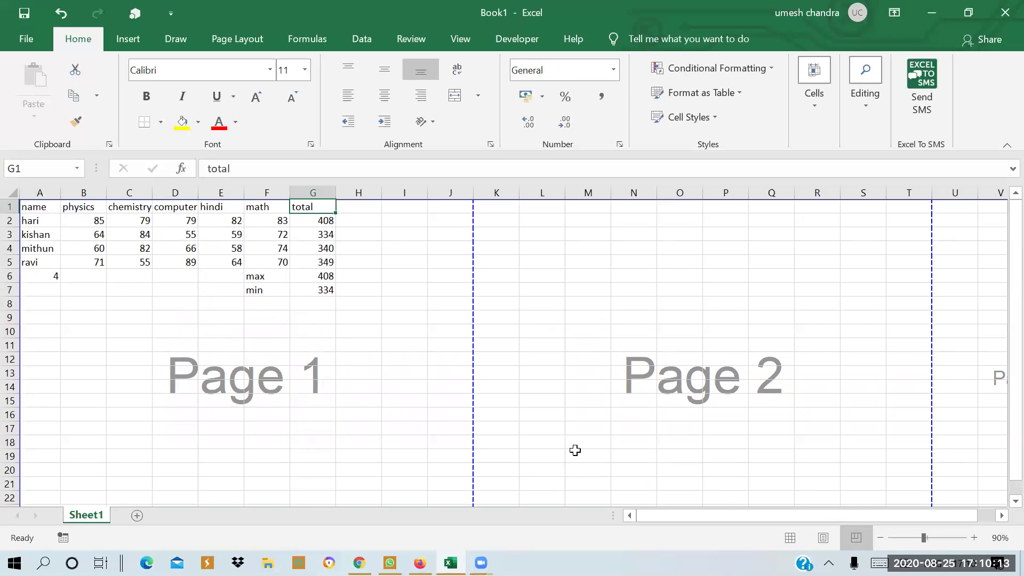
left_click(974, 537)
left_click(973, 537)
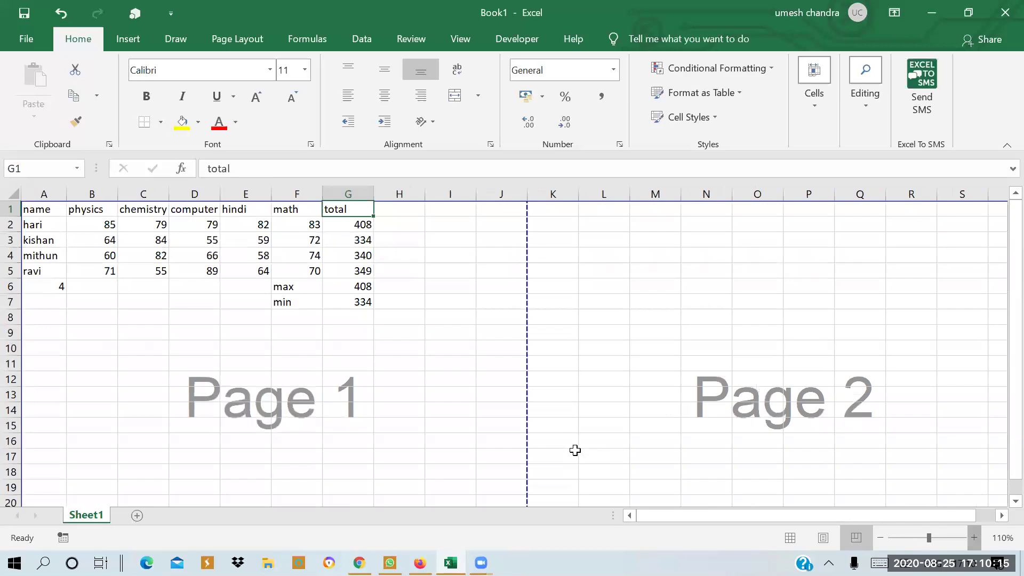
left_click(973, 537)
left_click(974, 537)
left_click(973, 537)
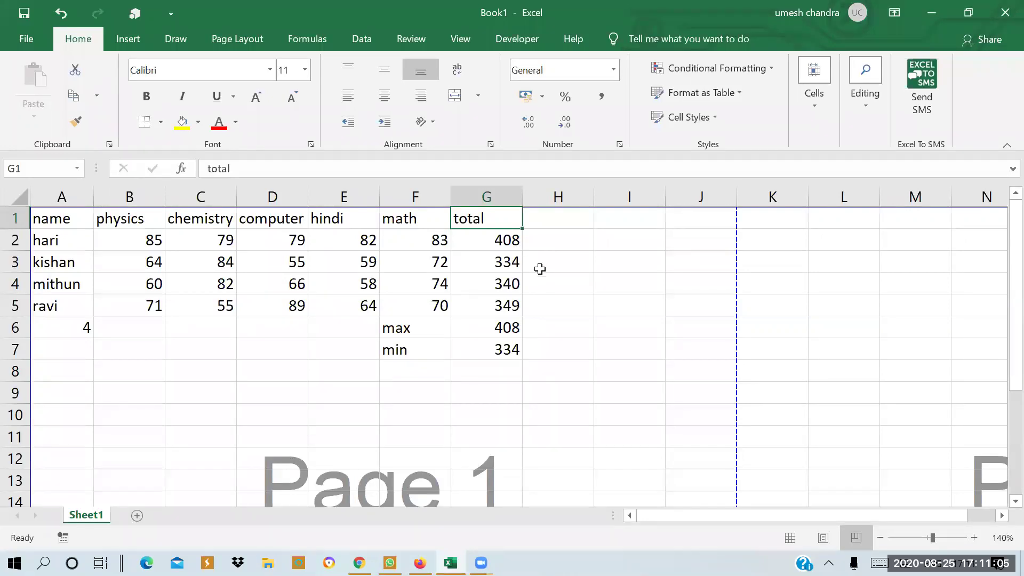
- Fill the maximum in cell G6 and the matching total in cell G2 with yellow
left_click(510, 332)
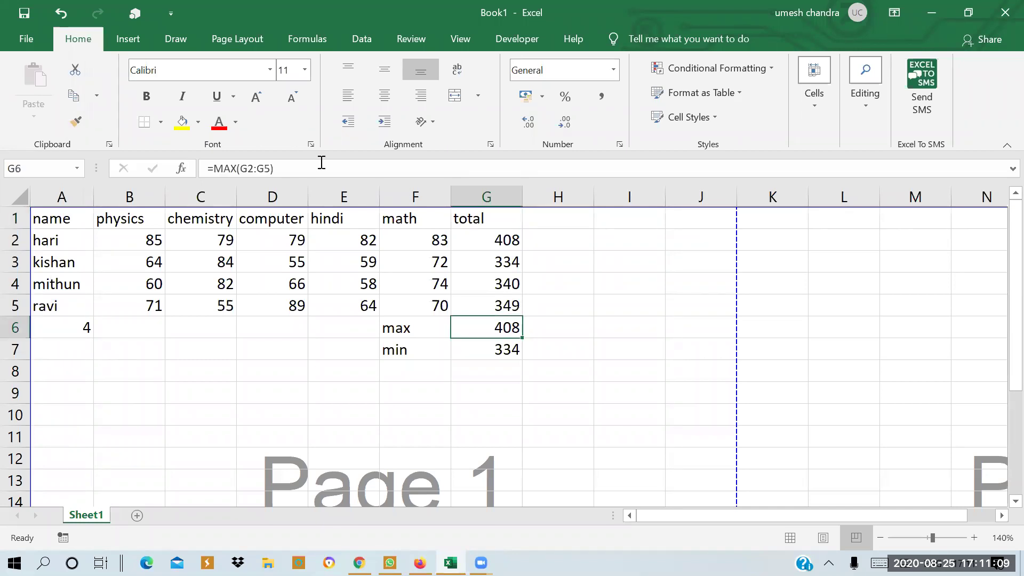
left_click(183, 124)
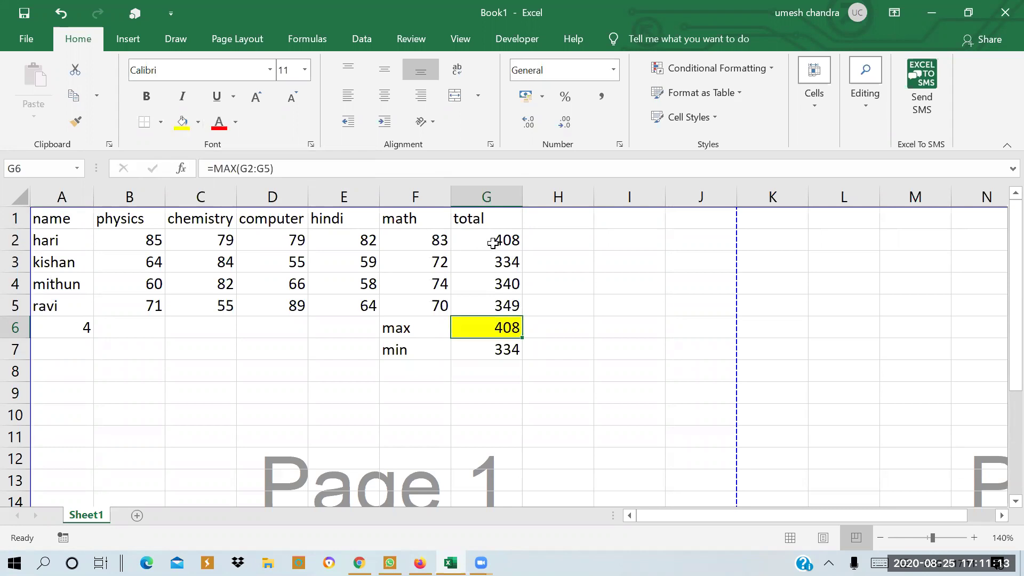
left_click(491, 243)
left_click(180, 122)
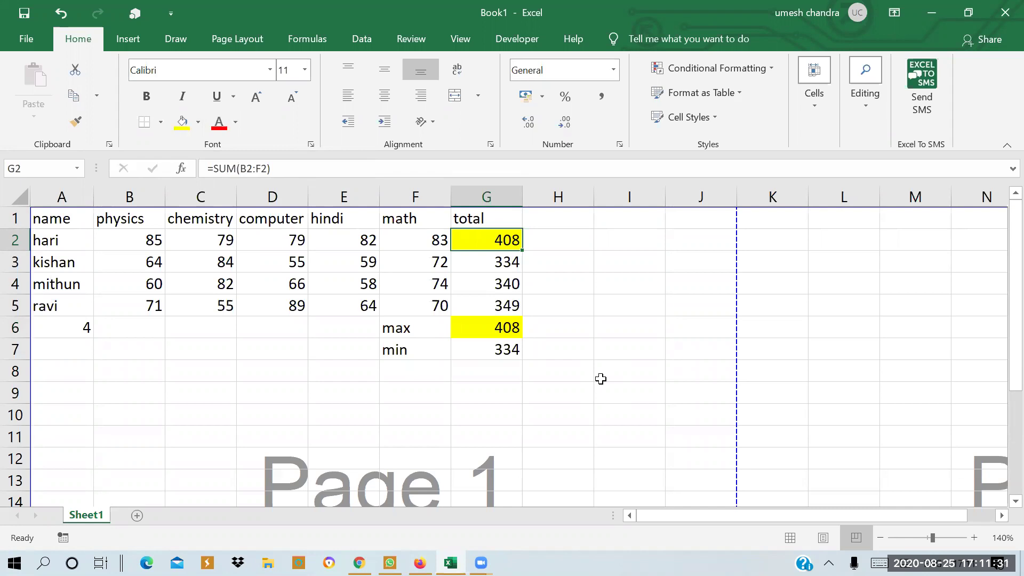
- Remove the yellow fill from cells G2 and G6
left_click(579, 432)
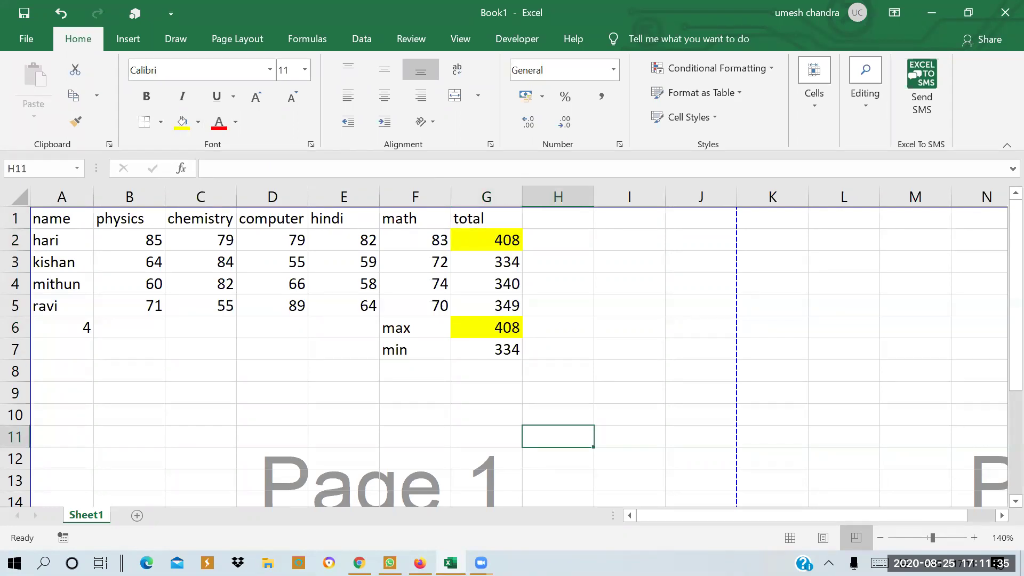
left_click(487, 239)
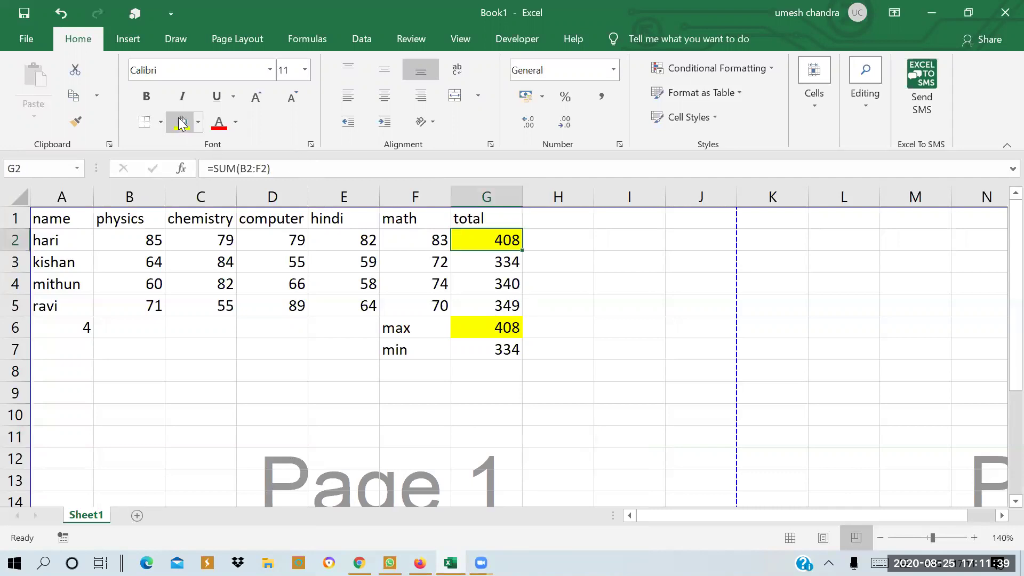
left_click(198, 122)
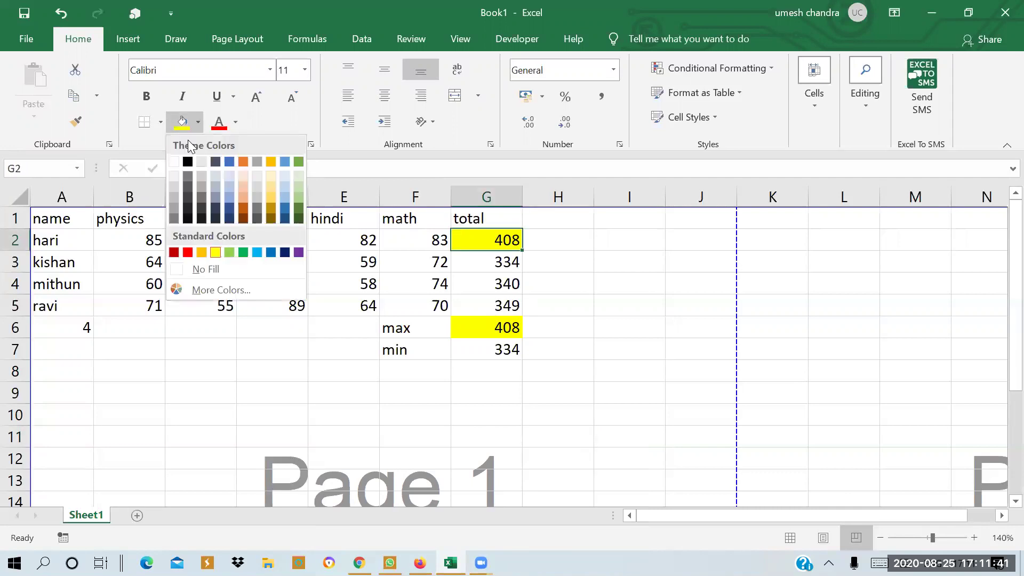
left_click(187, 269)
left_click(502, 327)
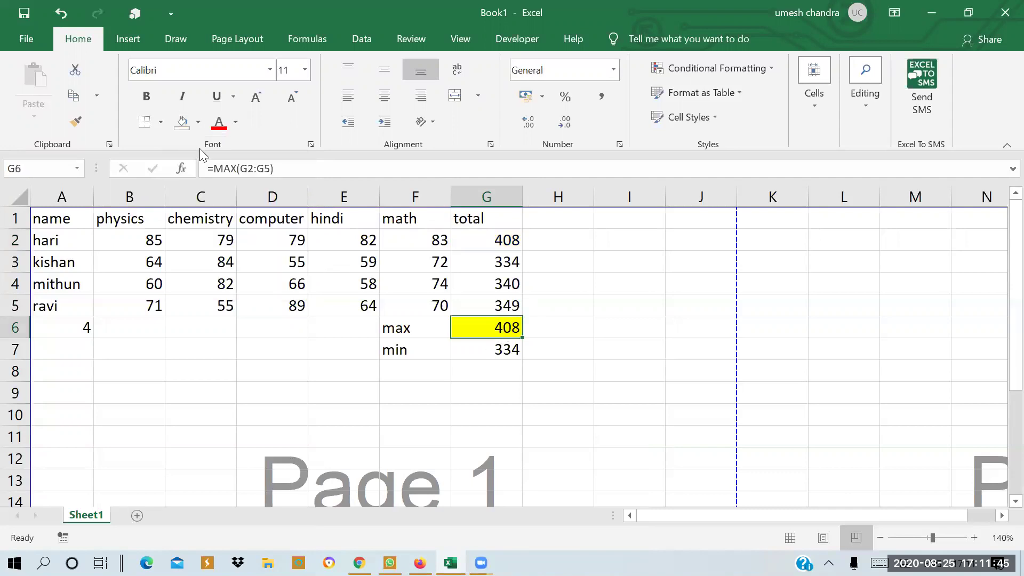
left_click(182, 123)
left_click(486, 376)
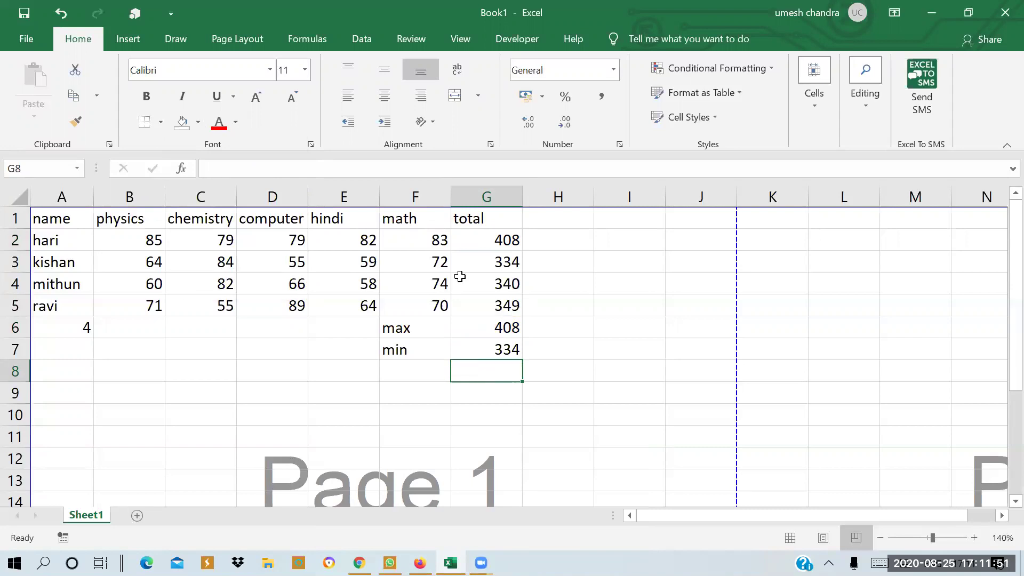
- Start a new conditional formatting rule for the totals in G2:G5, using the type Format only cells that contain
left_click_drag(488, 238, 491, 305)
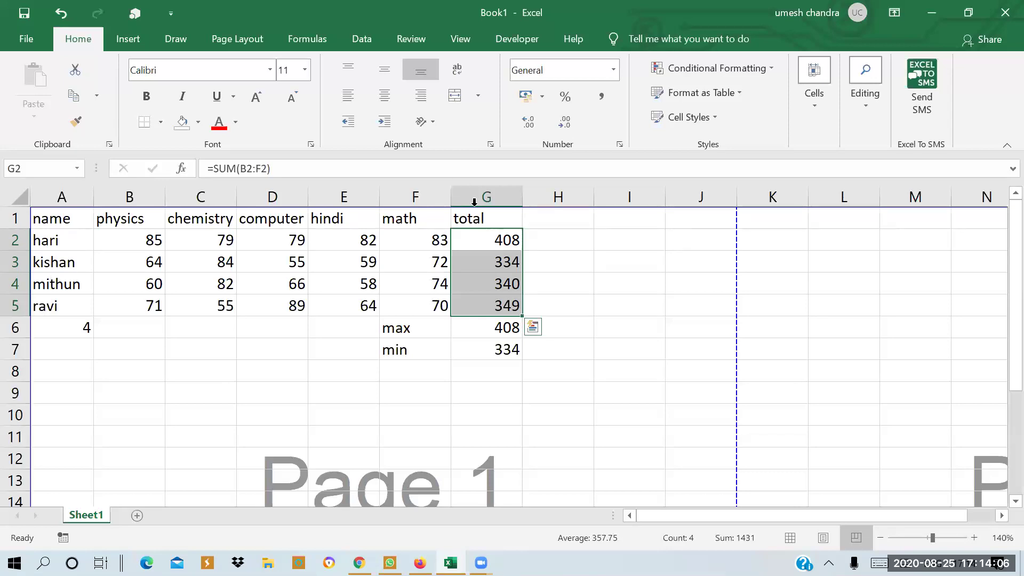
left_click(472, 238)
left_click_drag(481, 272, 487, 304)
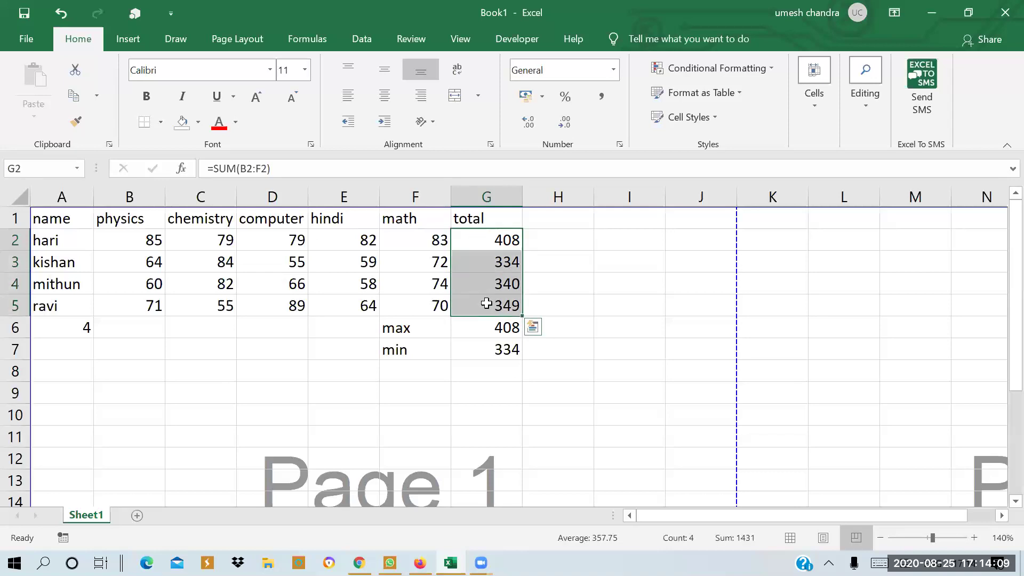
left_click(773, 71)
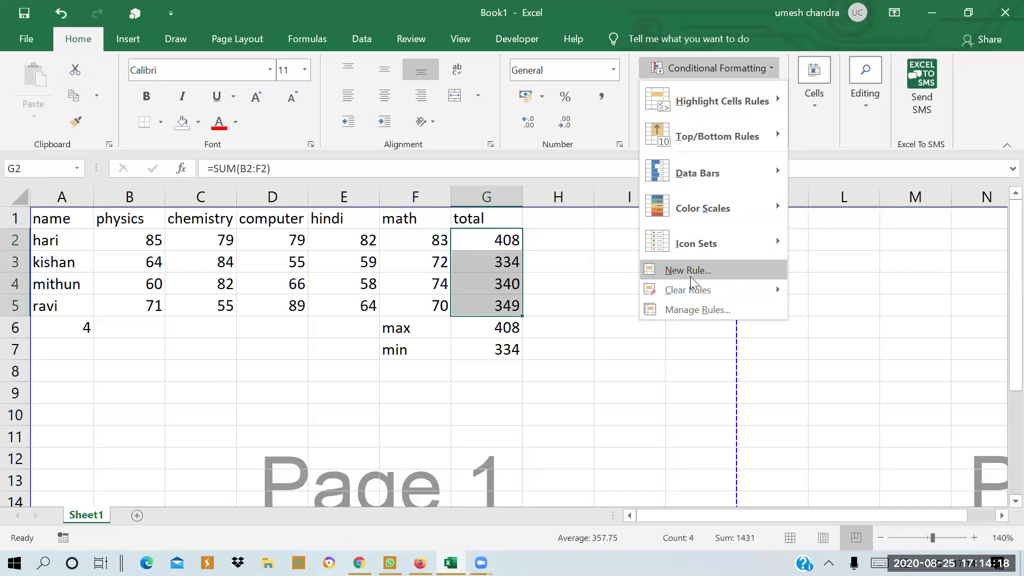
left_click(690, 269)
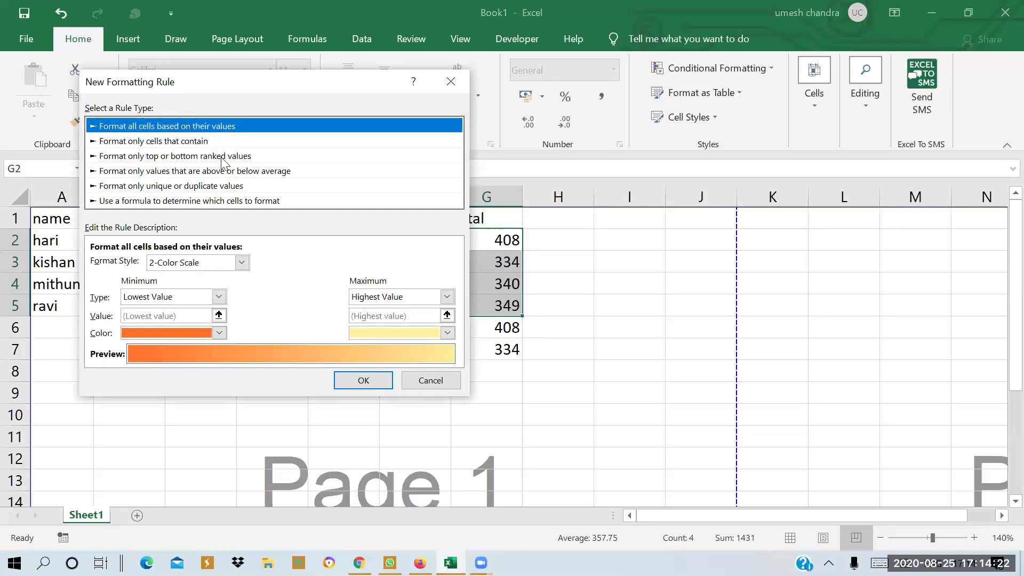
left_click(155, 143)
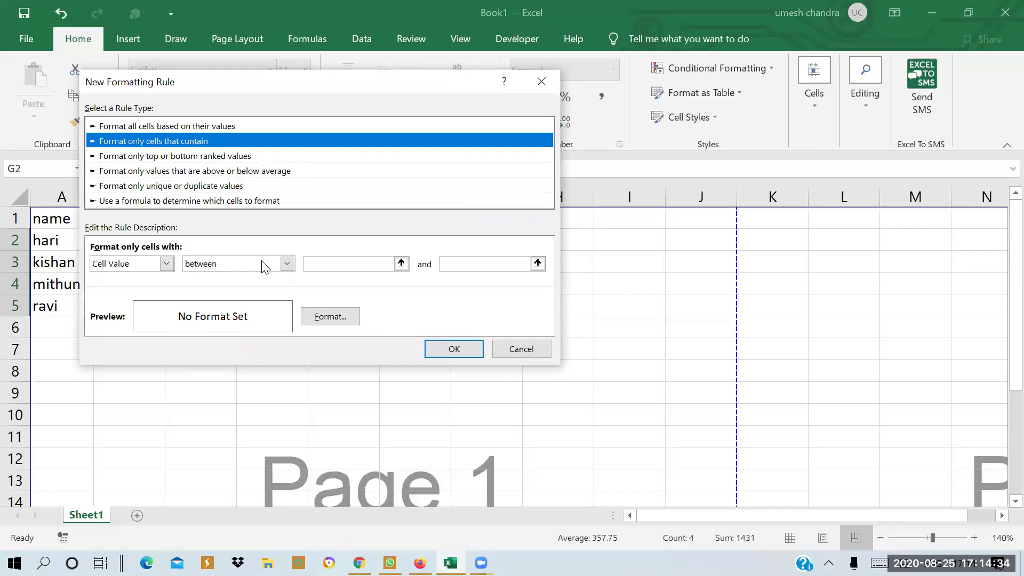
- Set the rule condition to Cell Value greater than or equal to 340
left_click(354, 263)
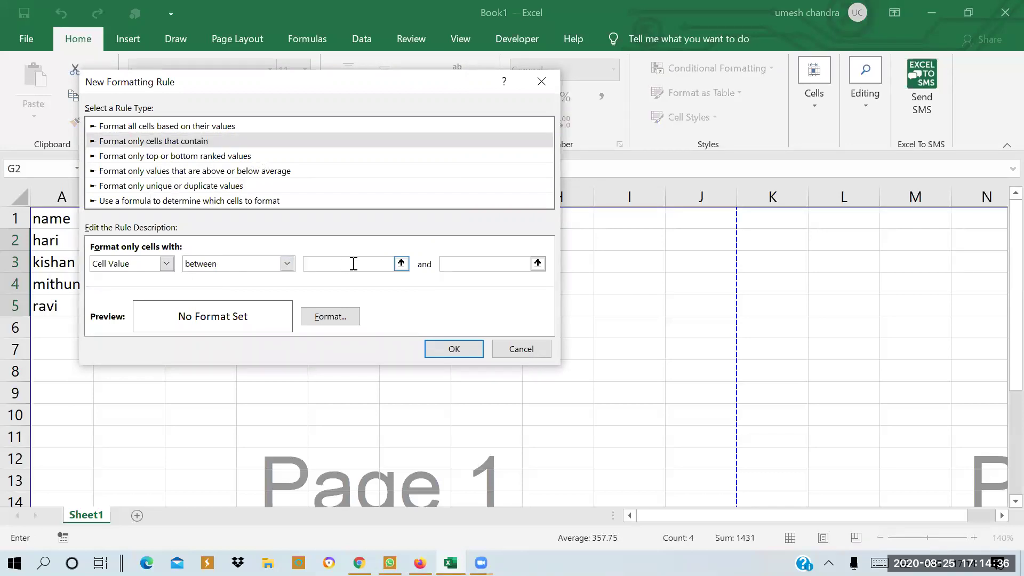
type("340")
left_click(456, 263)
left_click(165, 263)
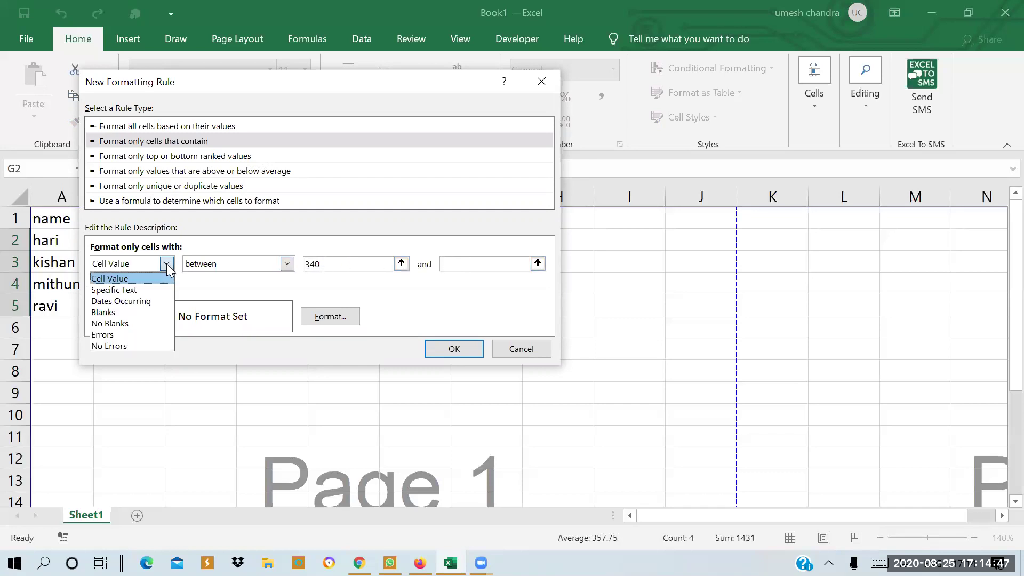
left_click(207, 269)
left_click(287, 264)
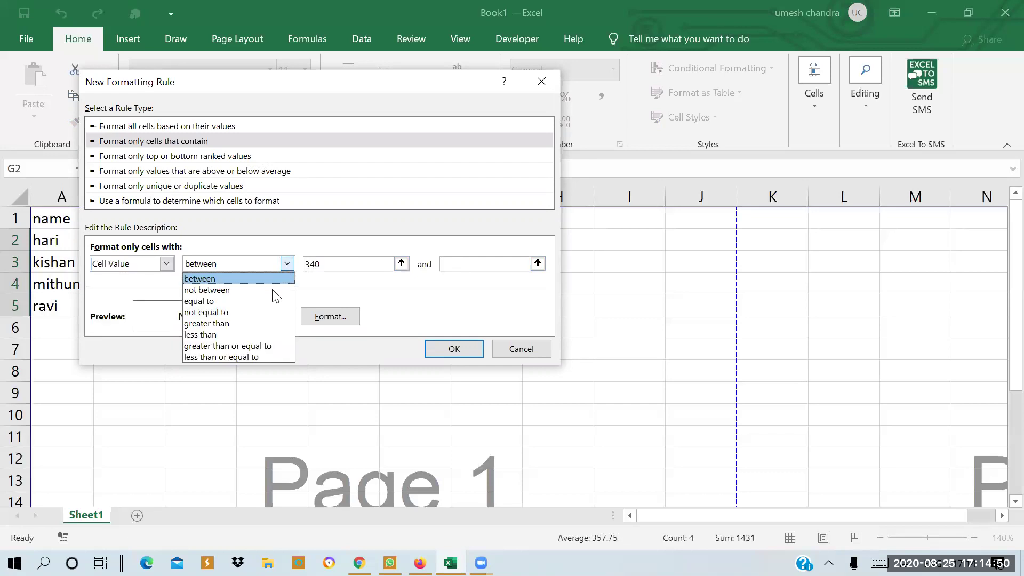
left_click(266, 348)
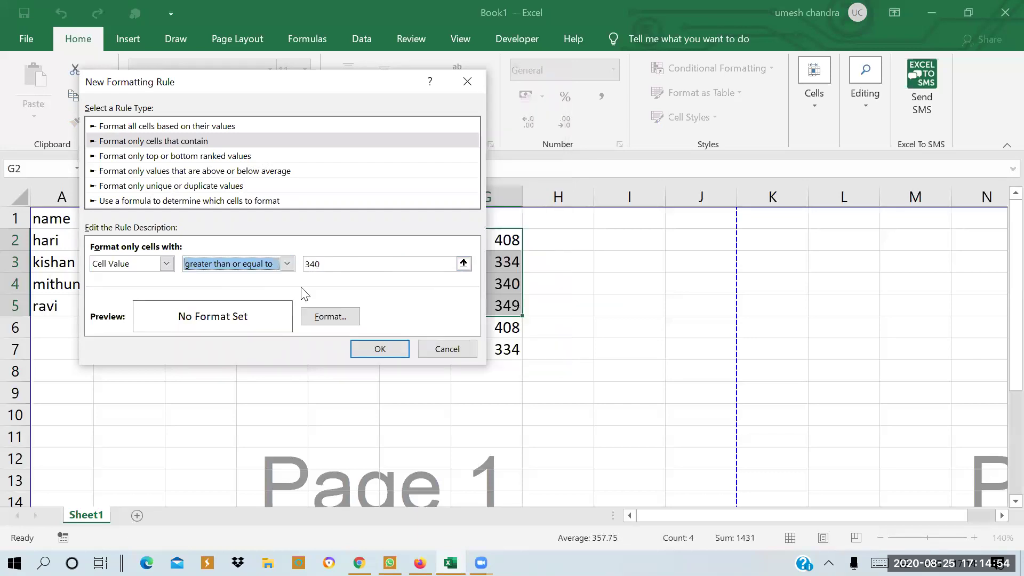
left_click(333, 268)
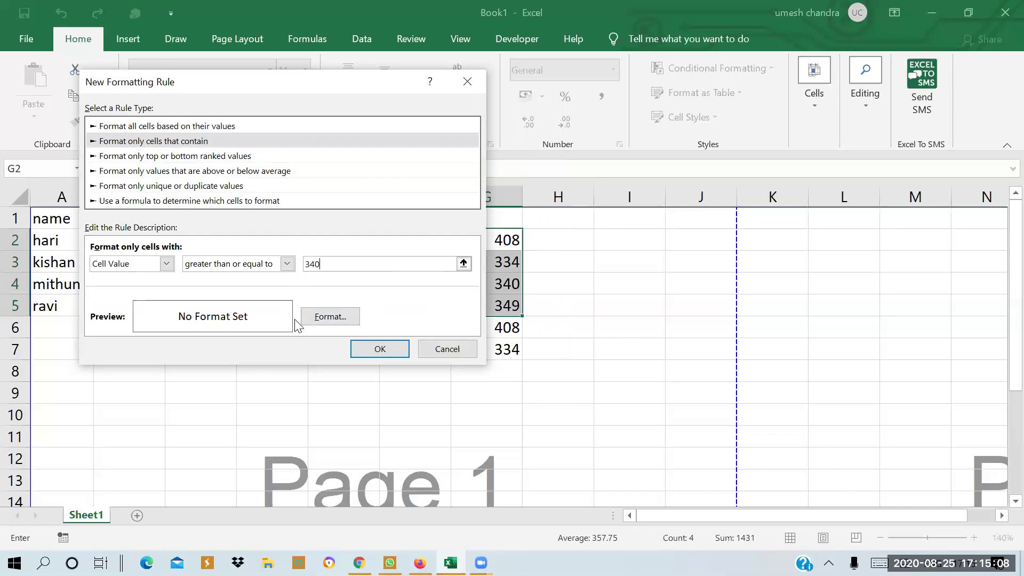
- Give the totals rule a yellow background fill and apply it to G2:G5
left_click(323, 316)
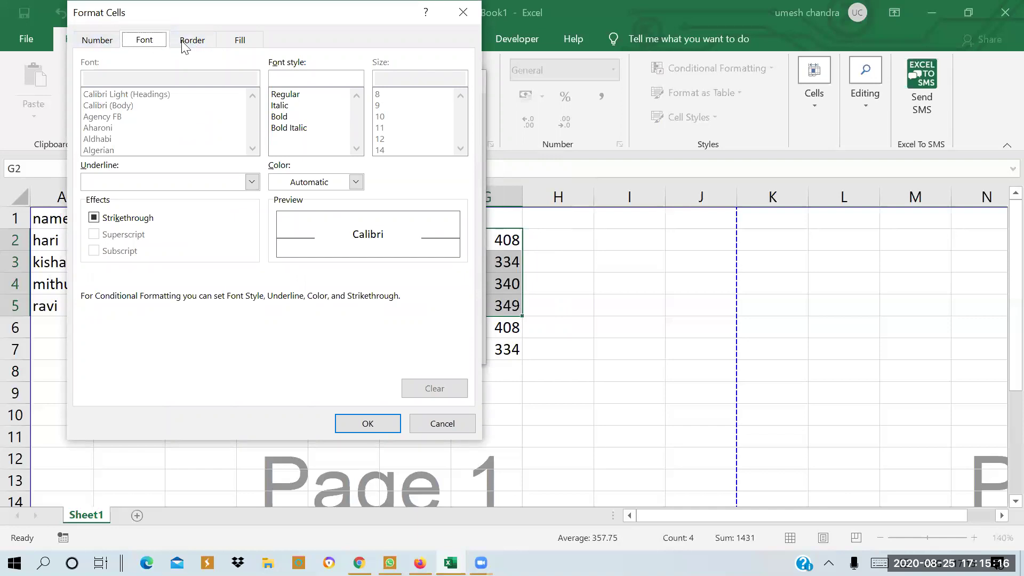
left_click(238, 43)
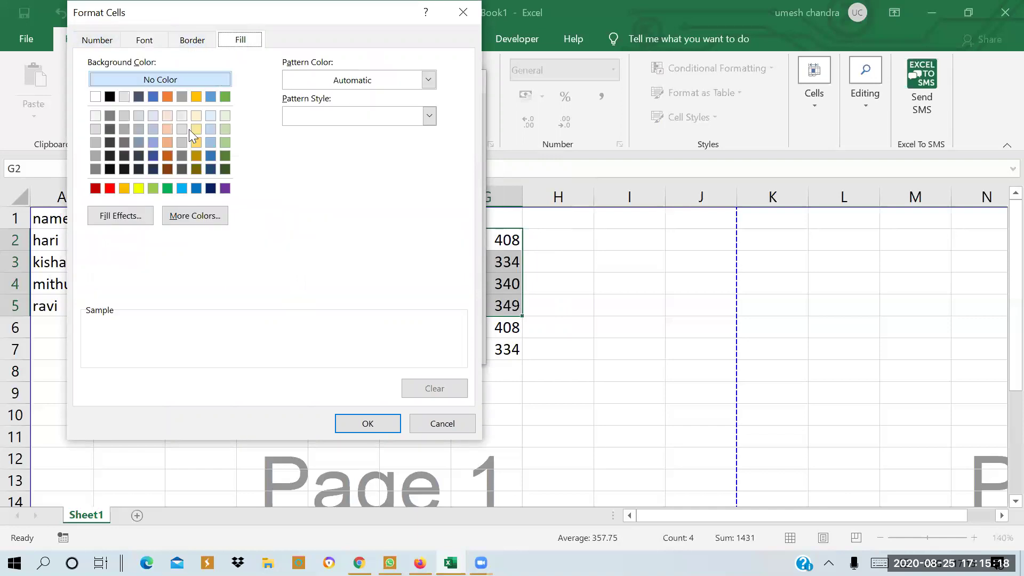
left_click(139, 189)
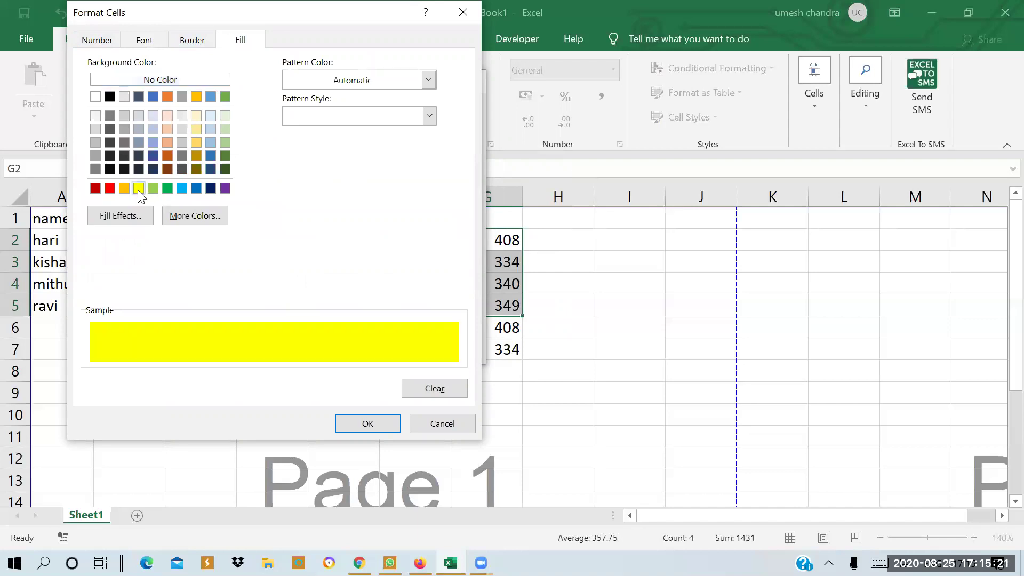
left_click(369, 422)
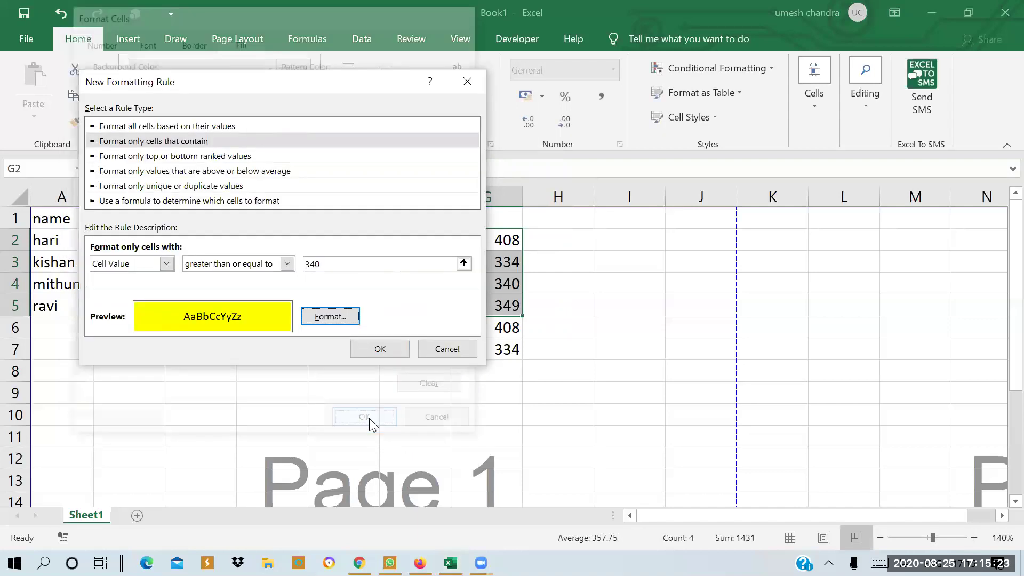
left_click(387, 353)
left_click(554, 342)
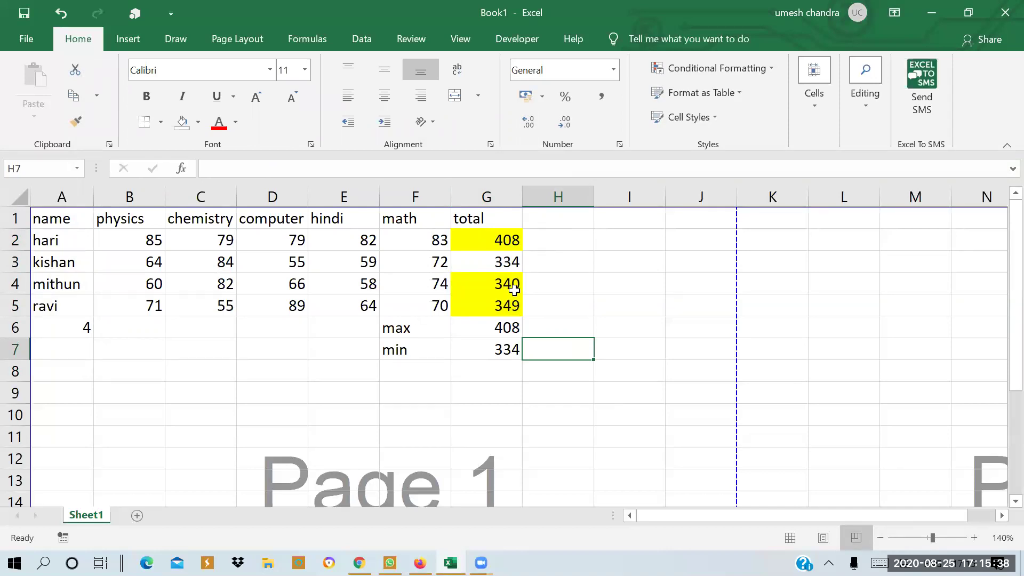
- Change mithun's hindi mark in cell E4 to 8
left_click(373, 288)
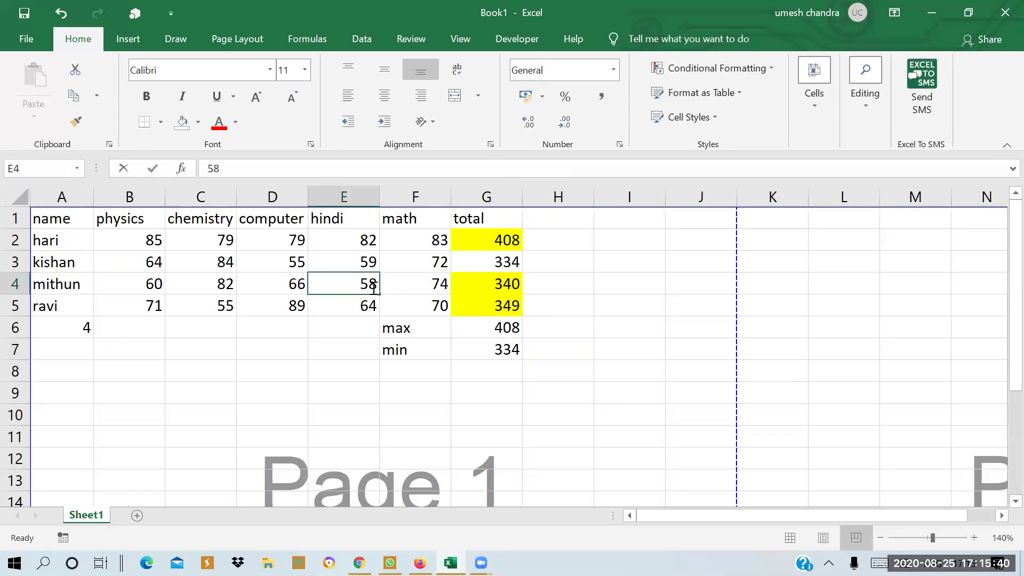
double_click(373, 288)
key("BackSpace")
key("Return")
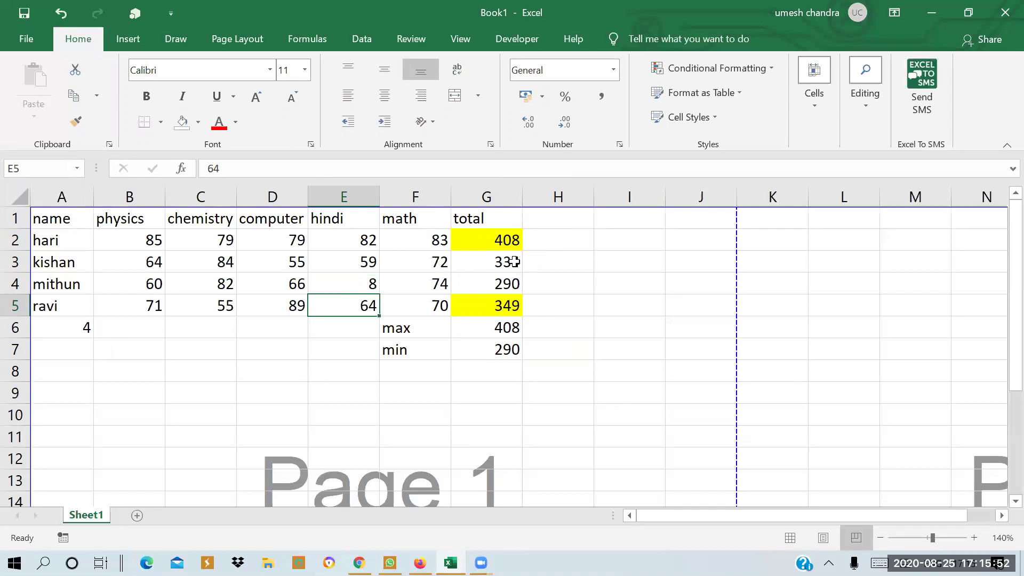
- Change kishan's hindi mark in cell E3 to 80
left_click(366, 254)
key("BackSpace")
type("80")
key("Return")
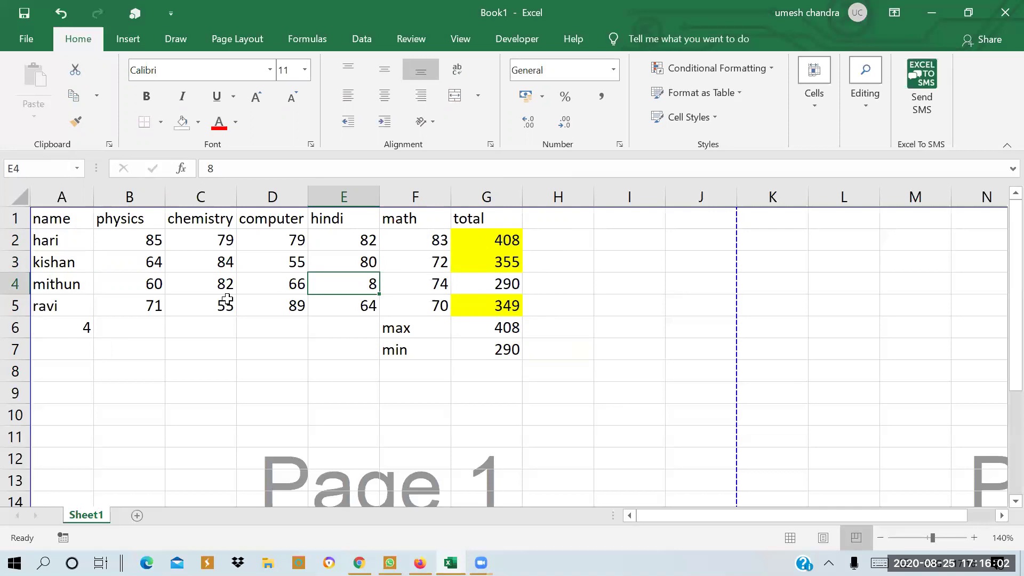
- Create a Format only cells that contain rule for the marks in B2:F5, with Cell Value greater than or equal to 70
left_click_drag(137, 238, 387, 297)
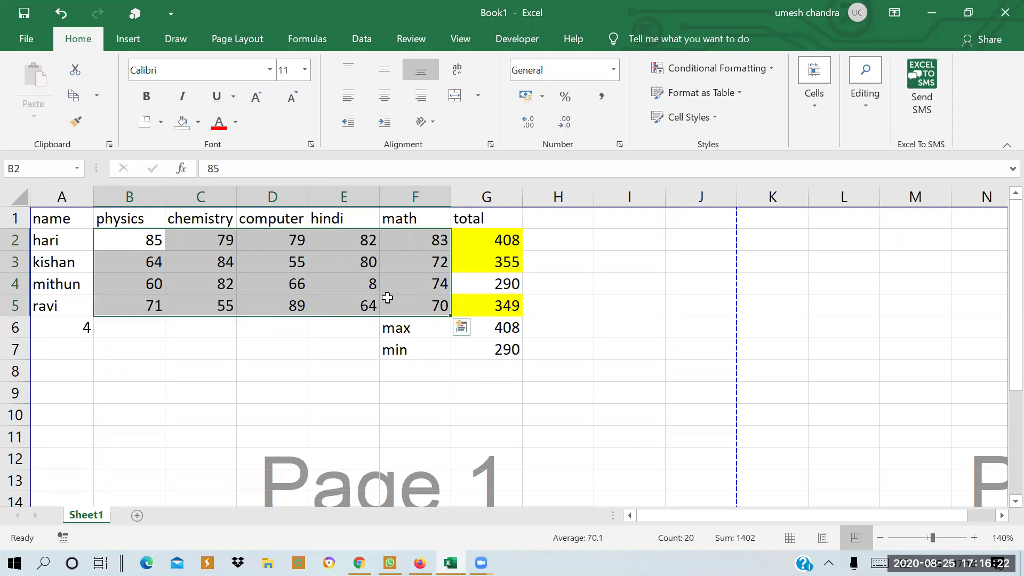
left_click(771, 65)
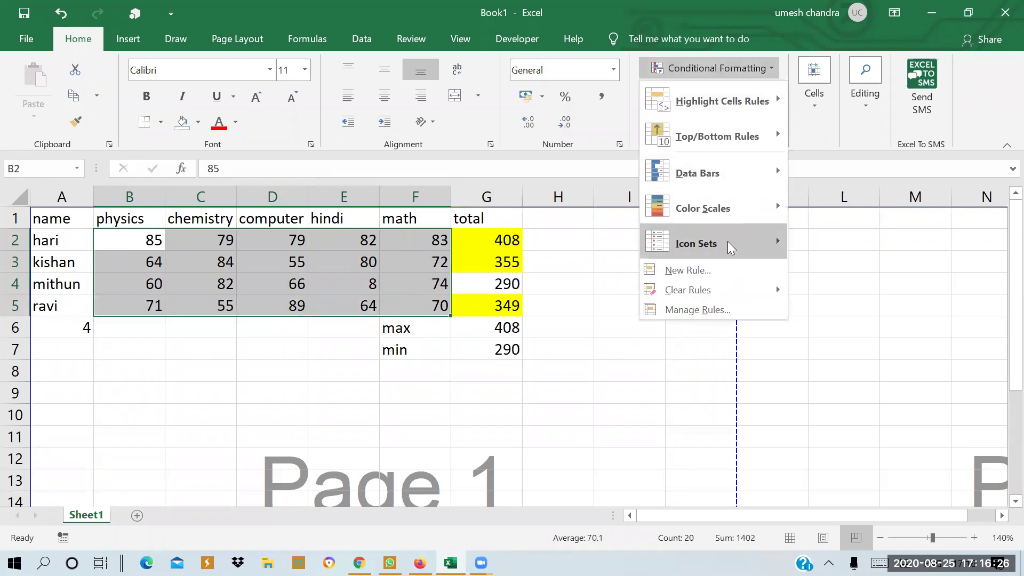
left_click(686, 270)
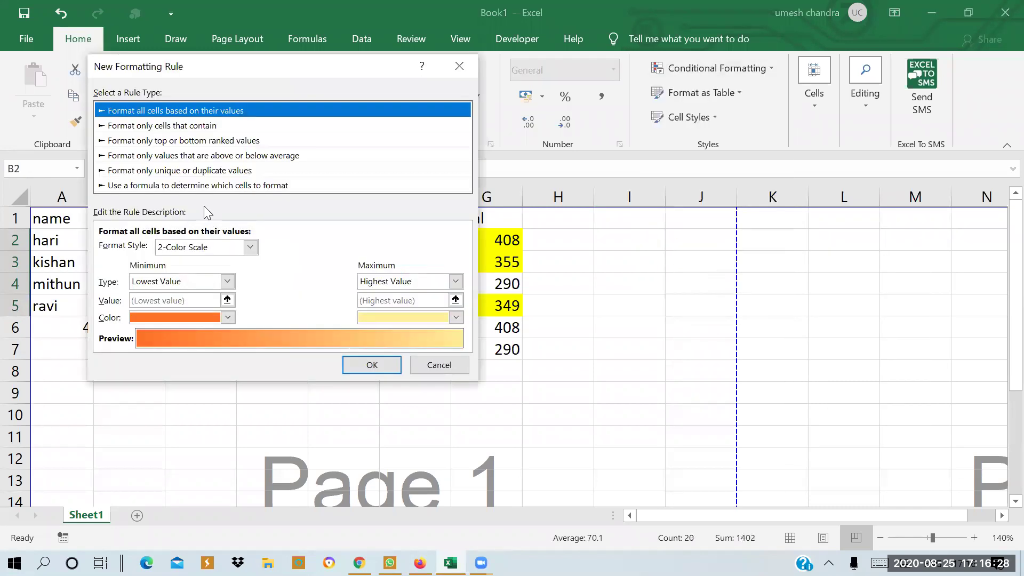
left_click(166, 130)
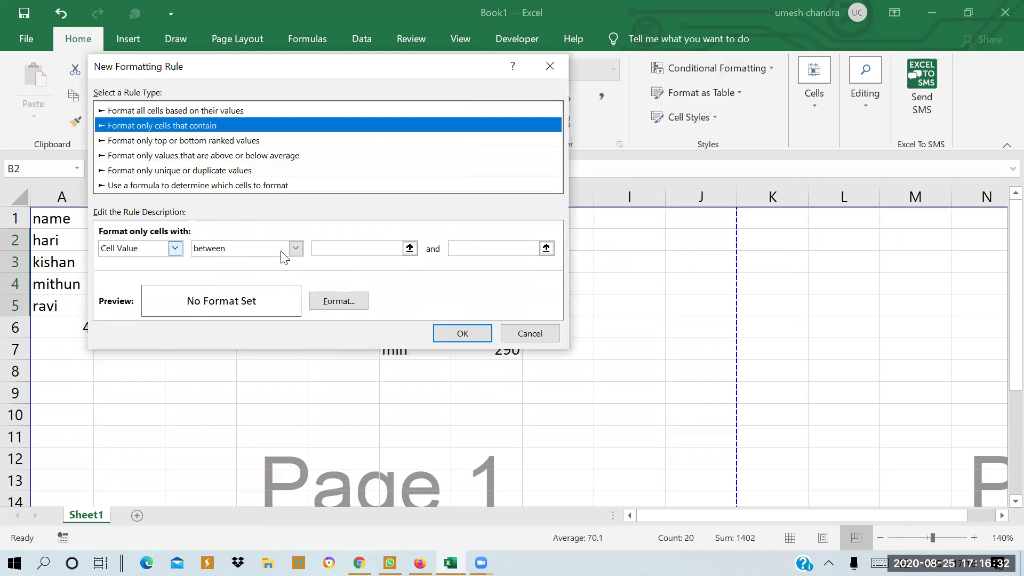
left_click(292, 250)
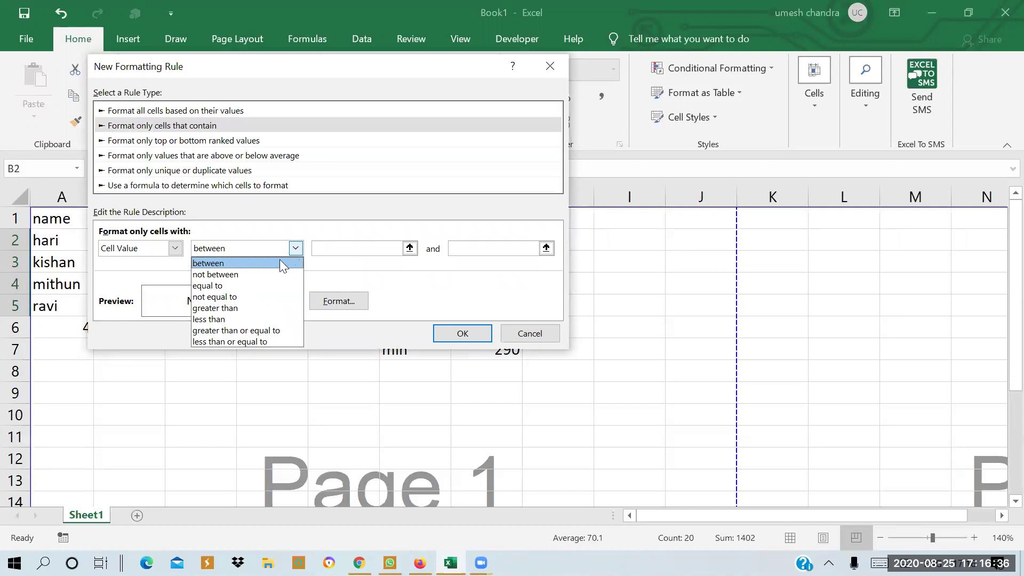
left_click(258, 335)
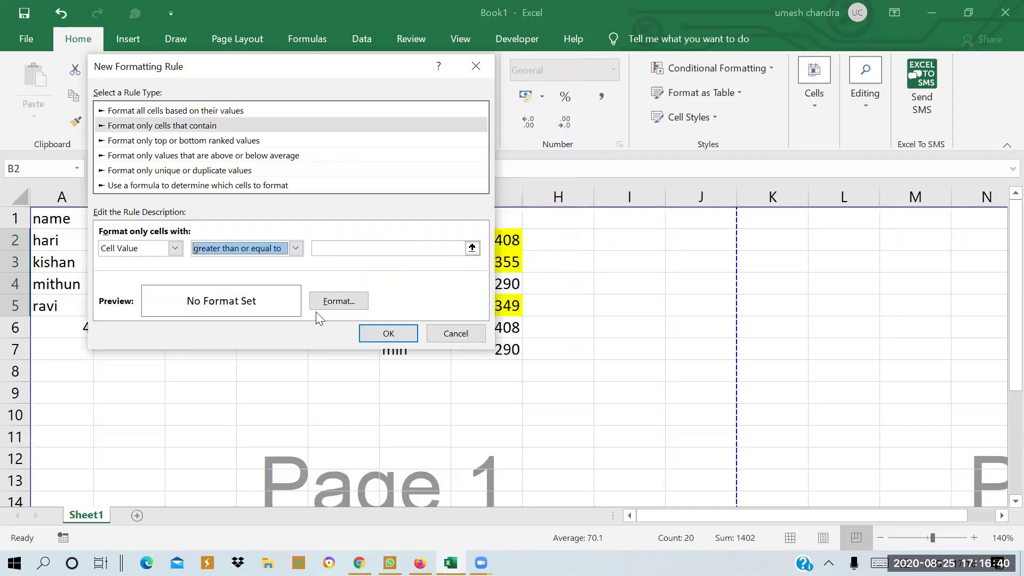
left_click(377, 247)
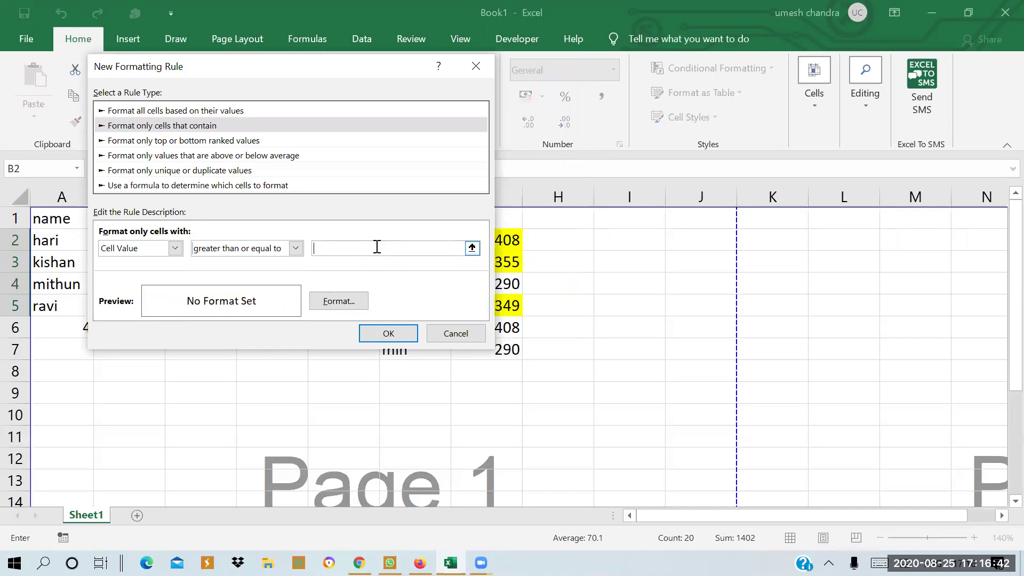
type("70")
- Give the marks rule a green background fill and apply it to B2:F5
left_click(341, 302)
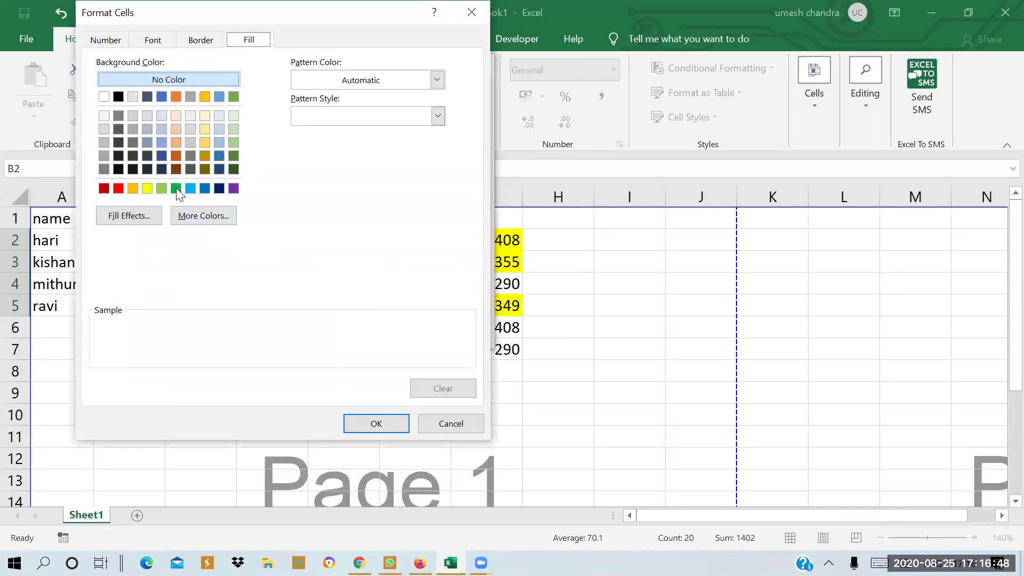
left_click(176, 188)
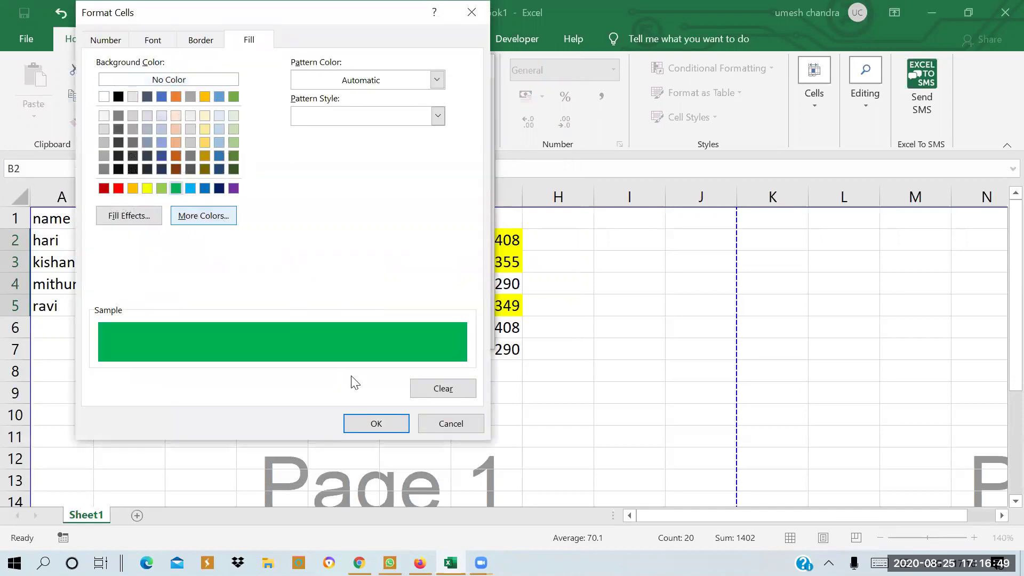
left_click(376, 423)
left_click(388, 333)
left_click(419, 391)
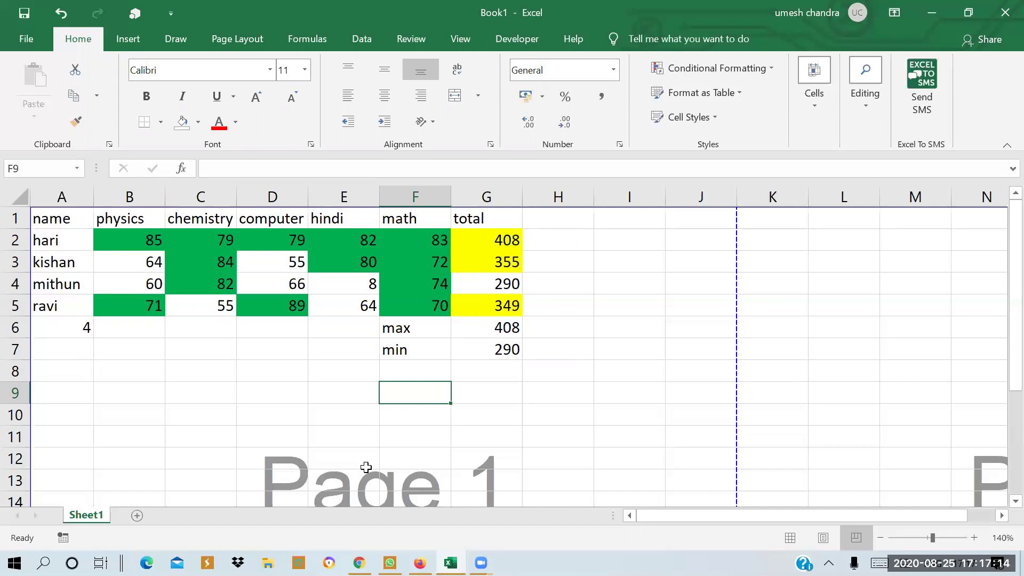
- Edit the existing conditional formatting rule on the subject marks so its threshold is 80
left_click(364, 256)
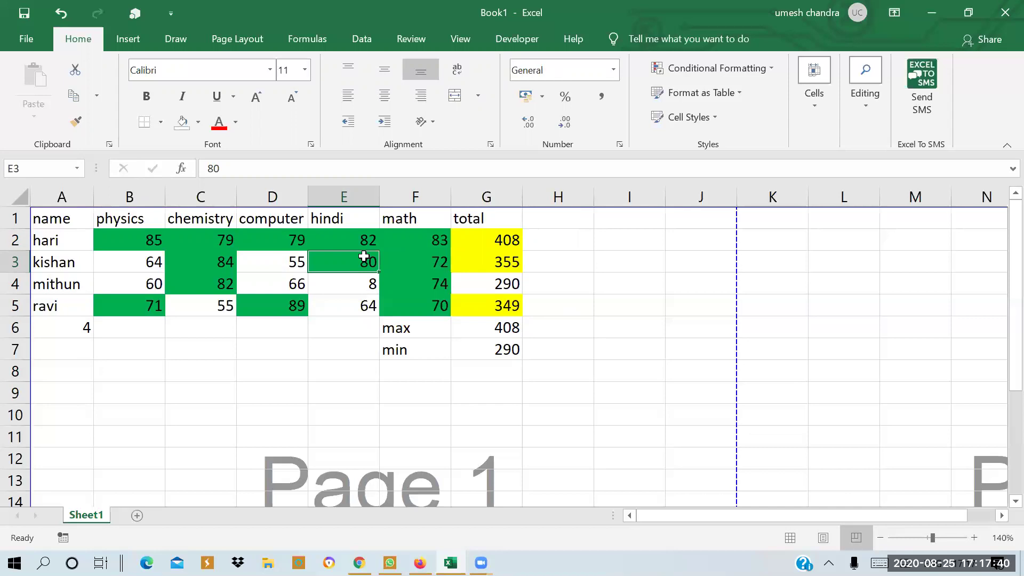
left_click(768, 73)
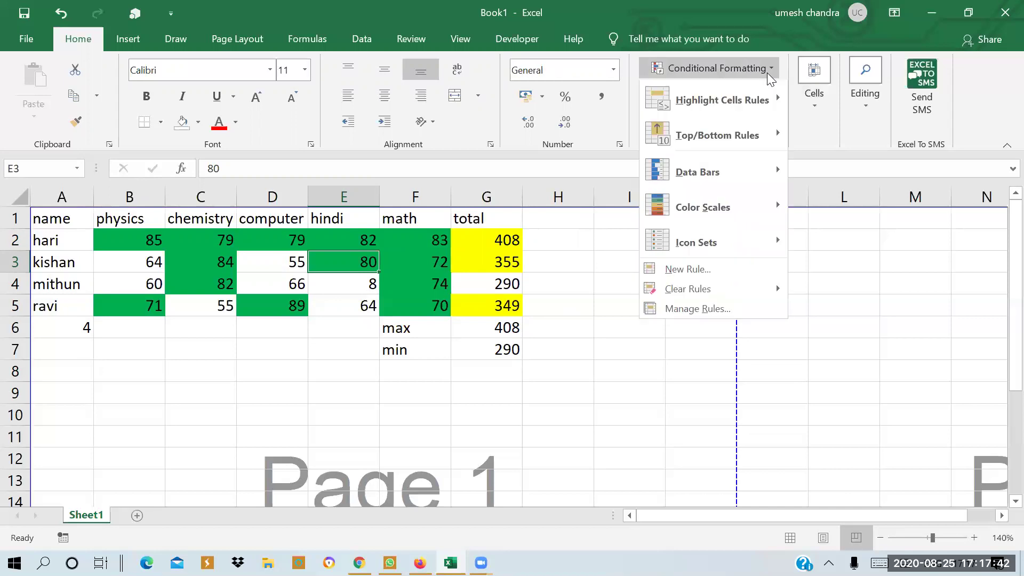
left_click(698, 310)
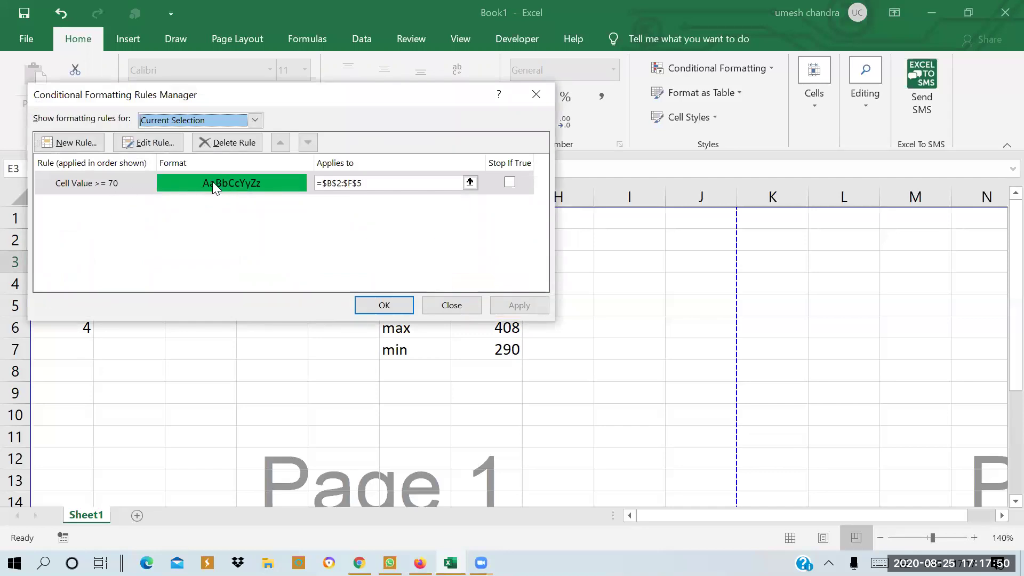
left_click(149, 142)
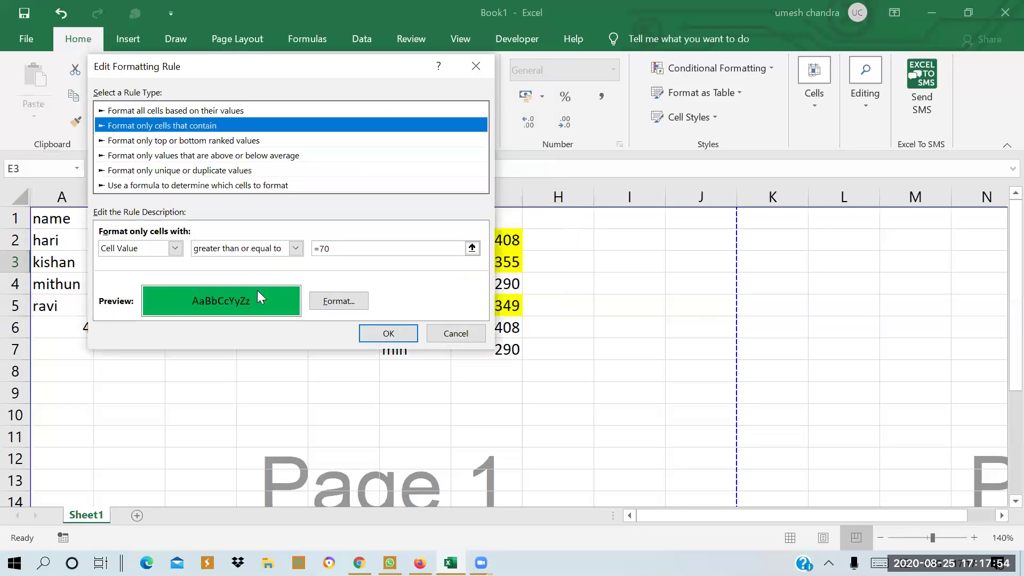
left_click(332, 248)
key("BackSpace")
key("BackSpace")
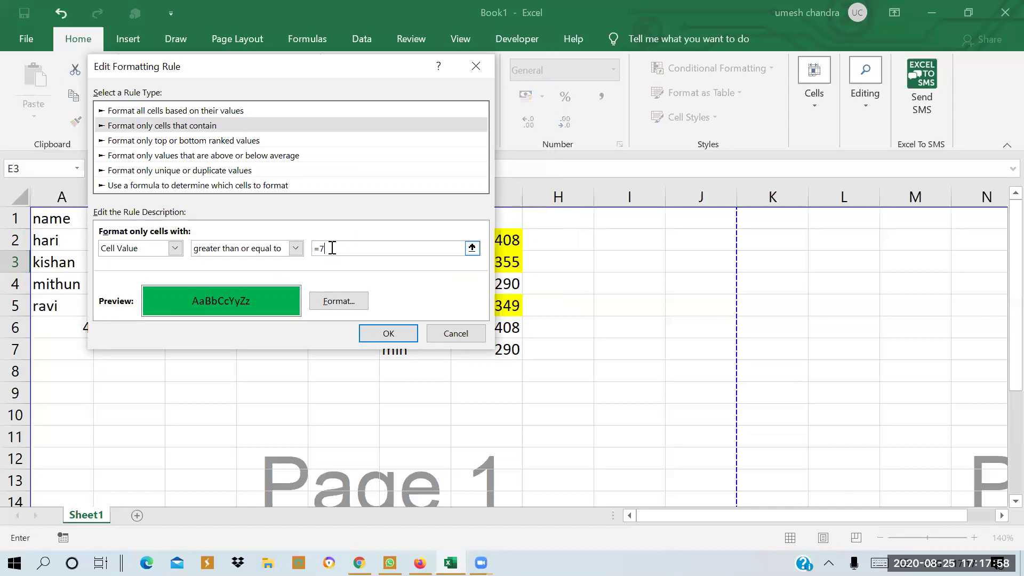
type("80")
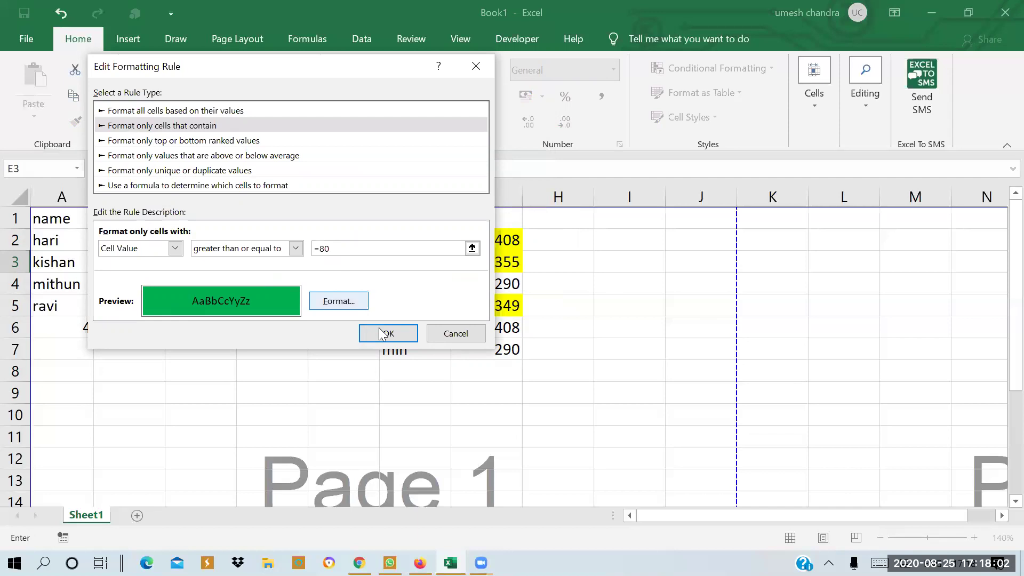
- Change the marks rule's fill to light blue and apply the edited rule to the sheet
left_click(334, 303)
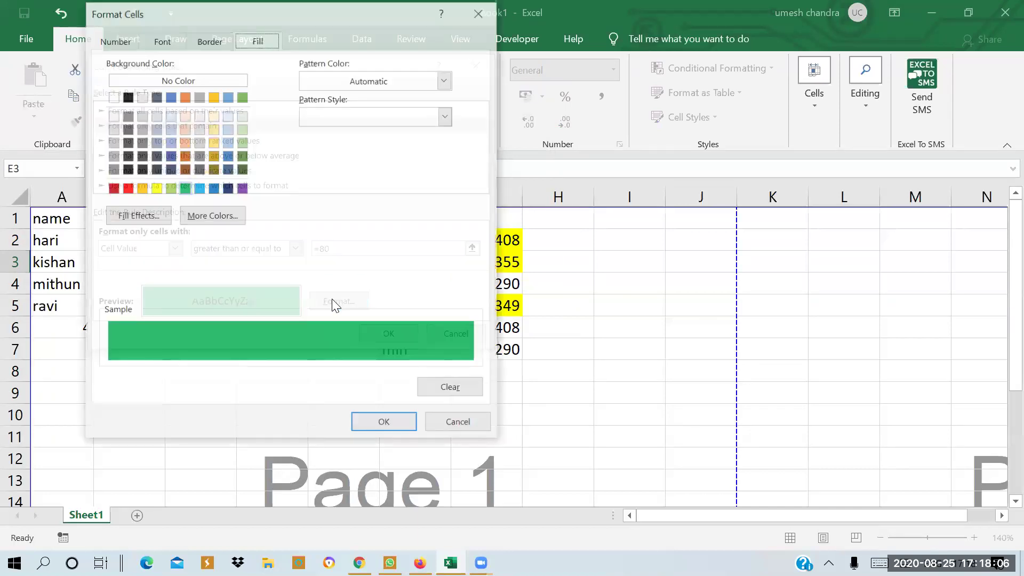
left_click(199, 188)
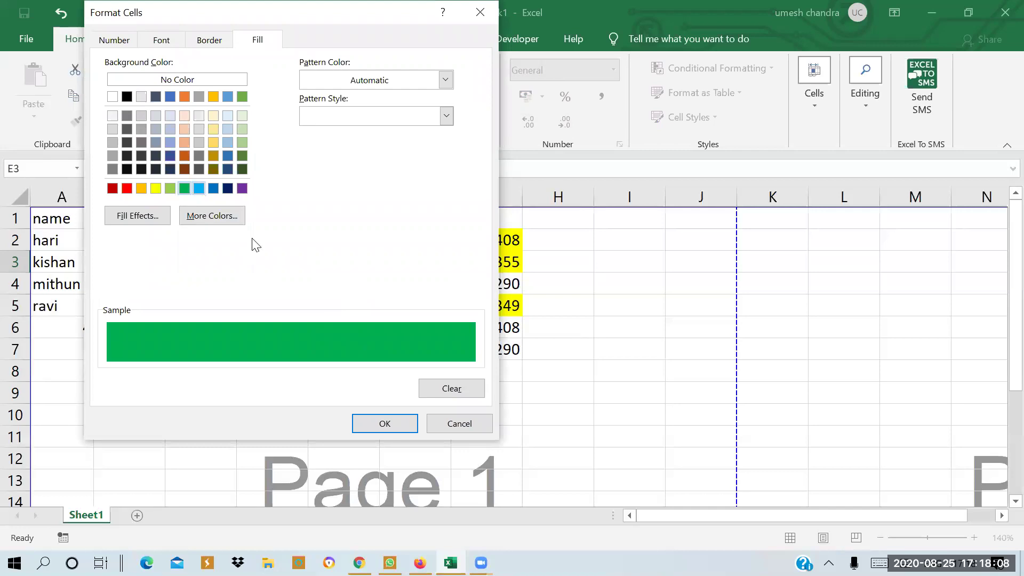
left_click(381, 429)
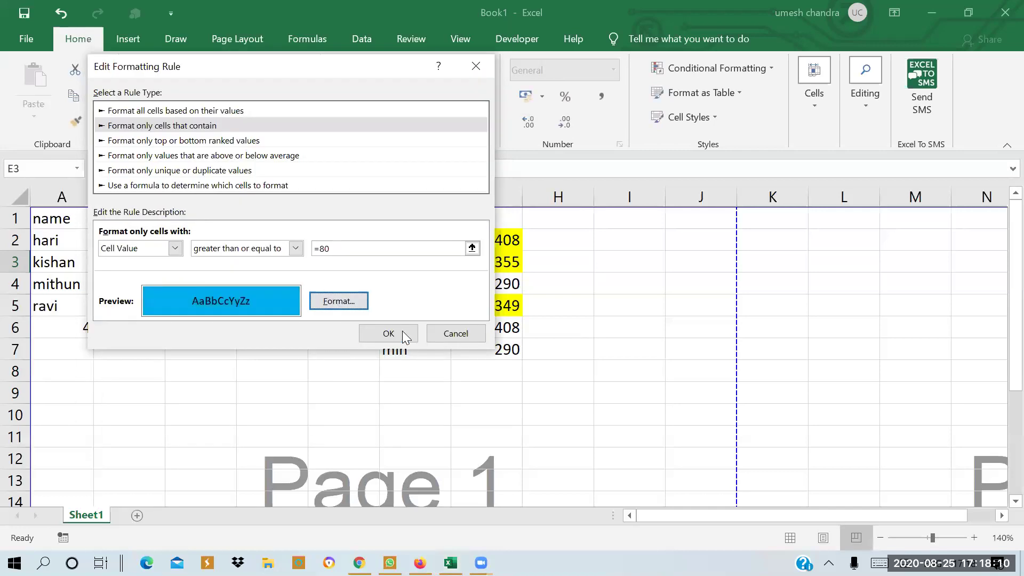
left_click(401, 331)
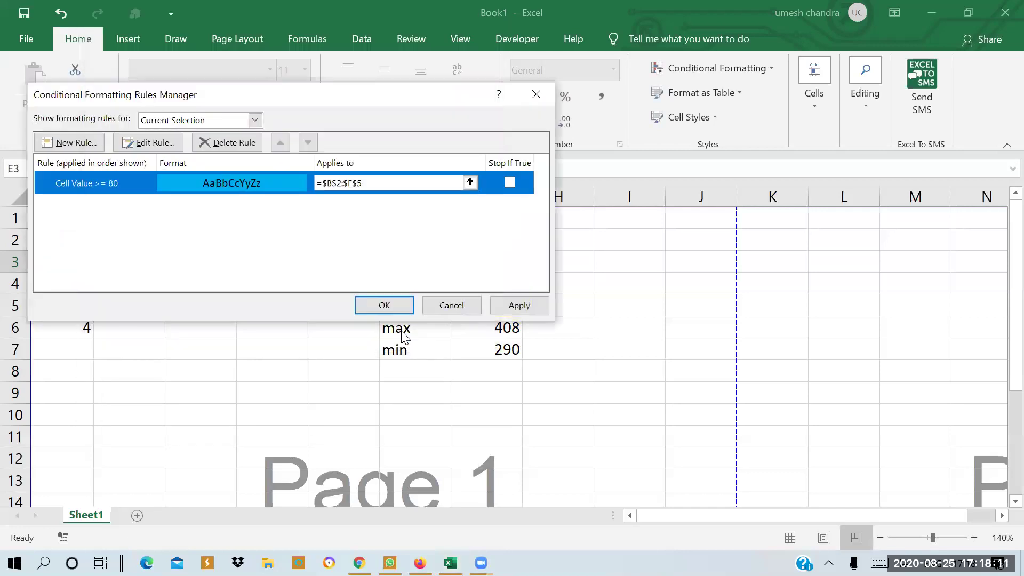
left_click(384, 303)
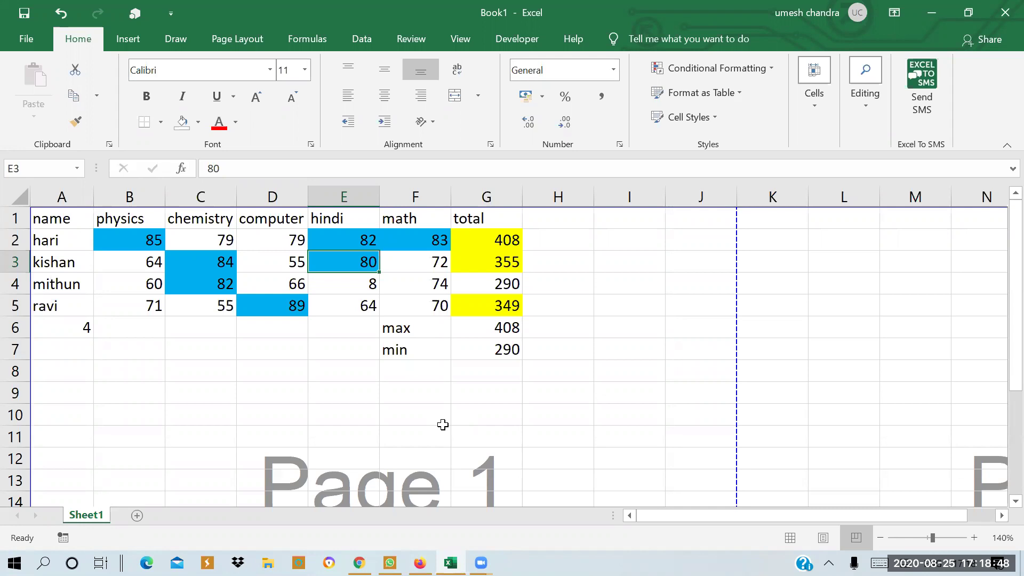
- Clear all conditional formatting rules from the entire sheet
left_click(761, 69)
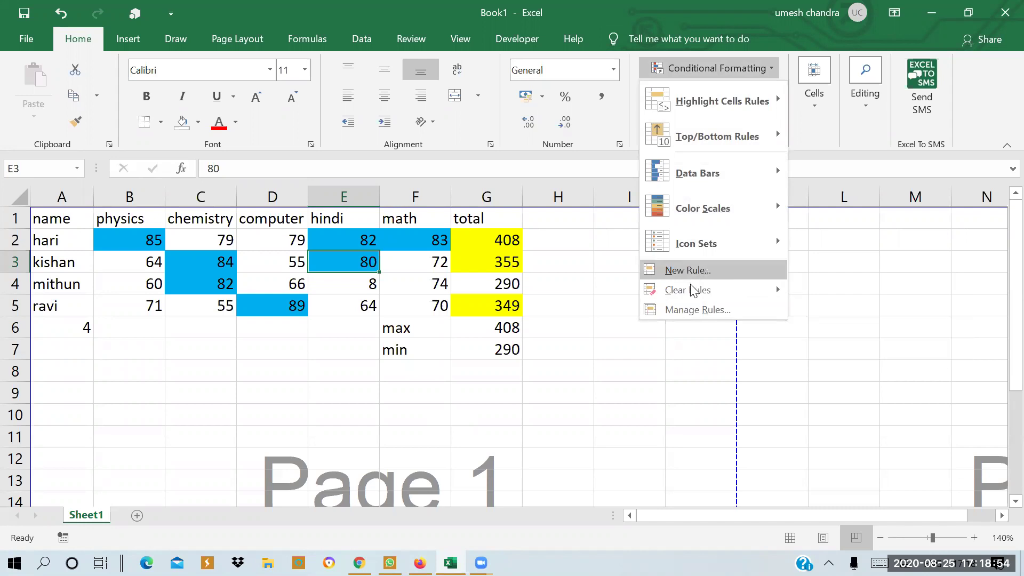
mouse_move(691, 292)
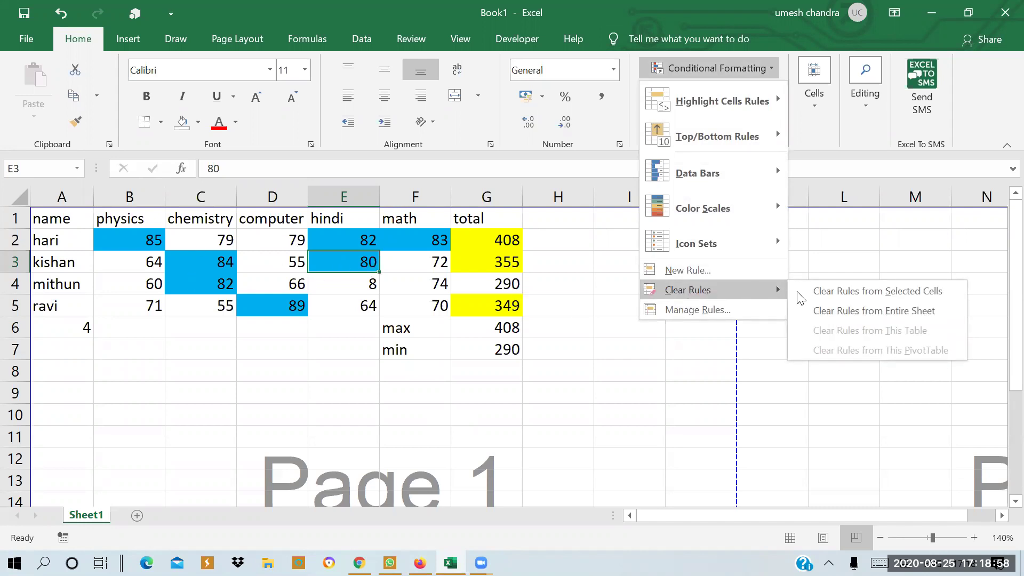
left_click(902, 314)
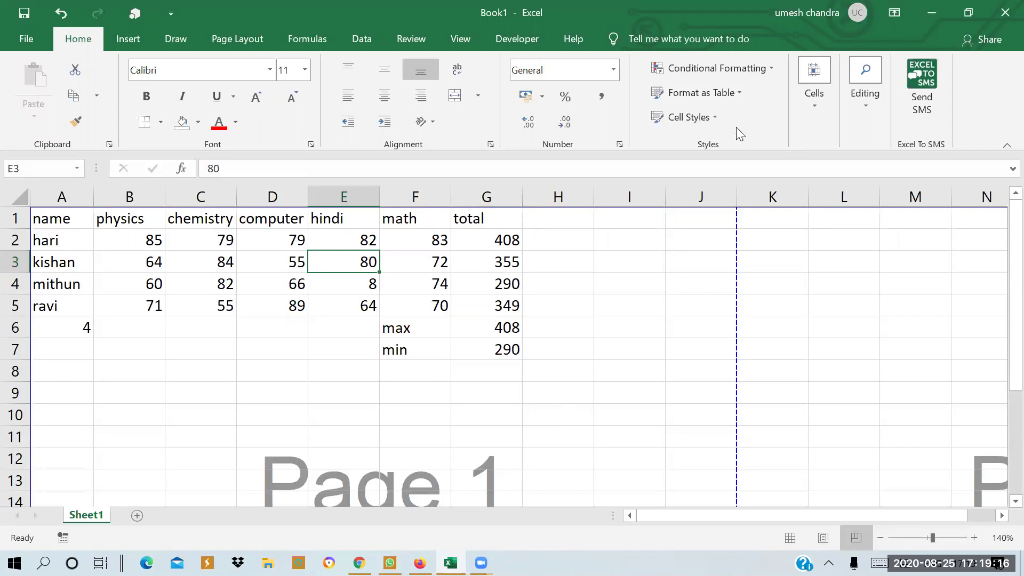
- Start a Less Than highlight rule on the hindi mark in E3 with a threshold of 40
left_click(773, 72)
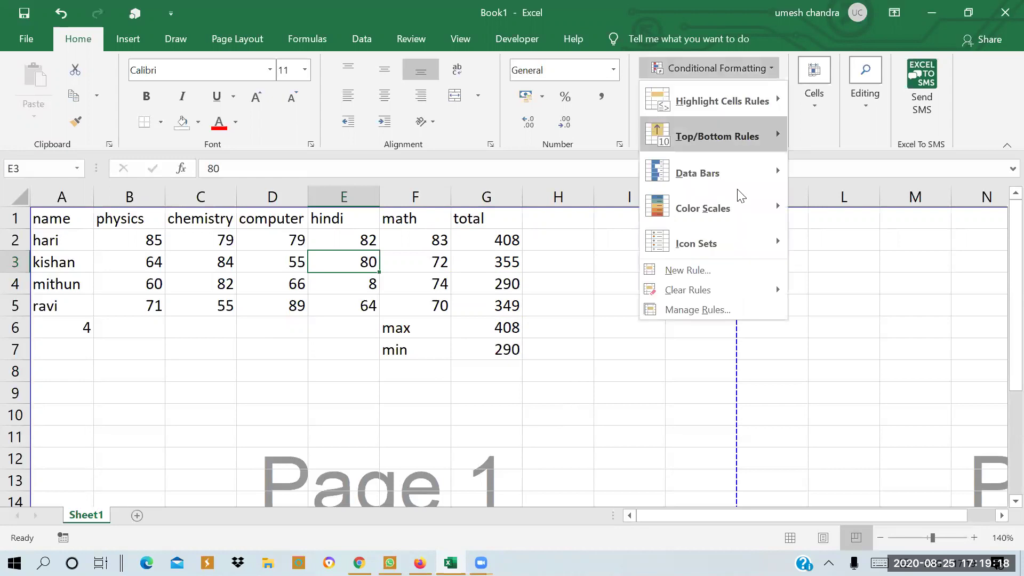
mouse_move(760, 117)
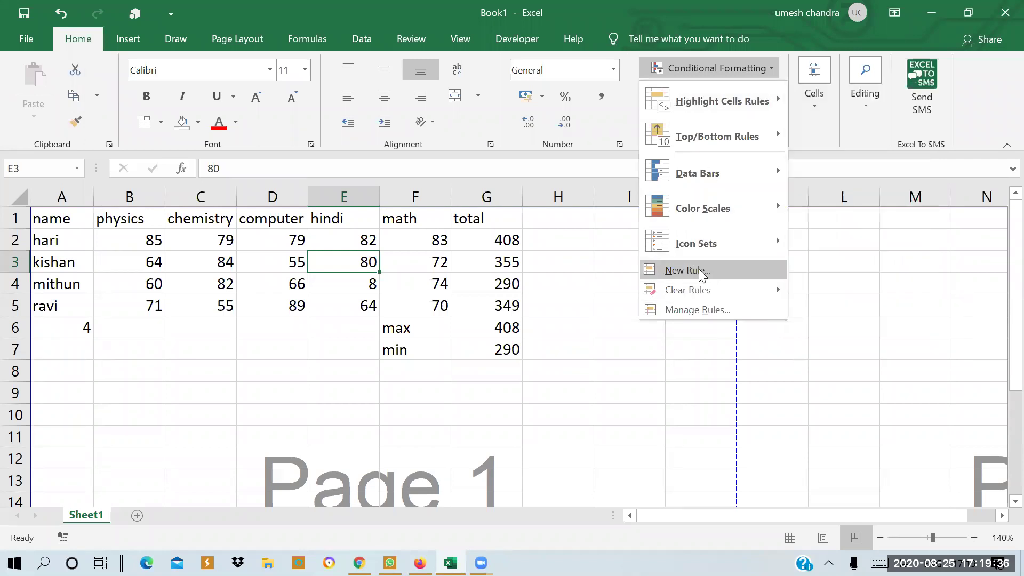
mouse_move(703, 99)
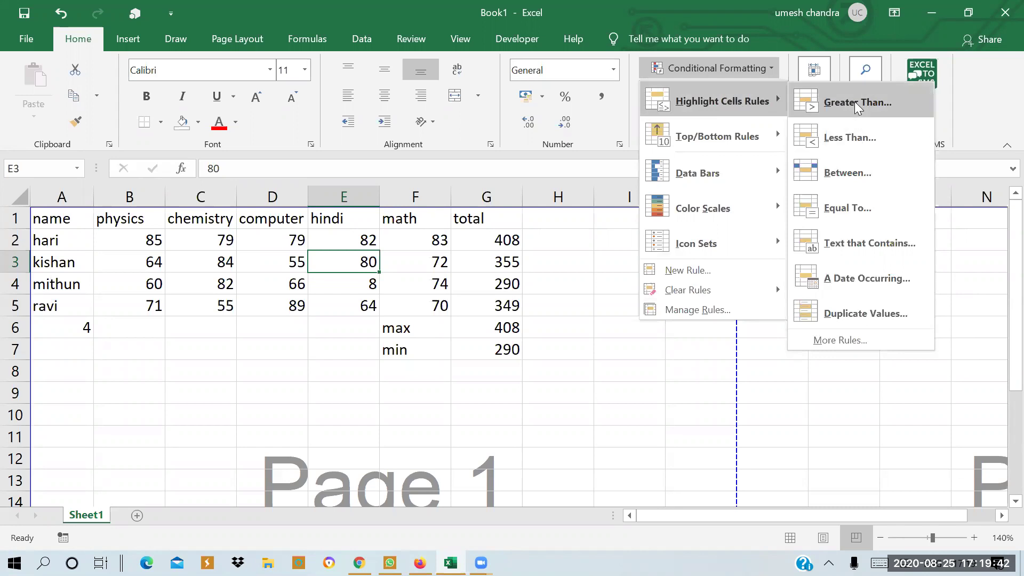
left_click(857, 136)
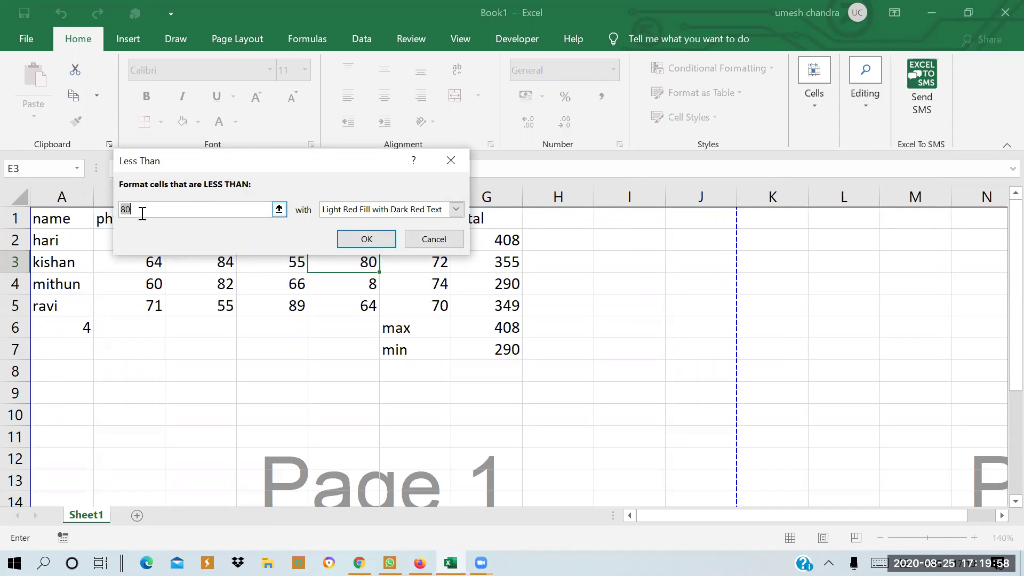
key("BackSpace")
type("40")
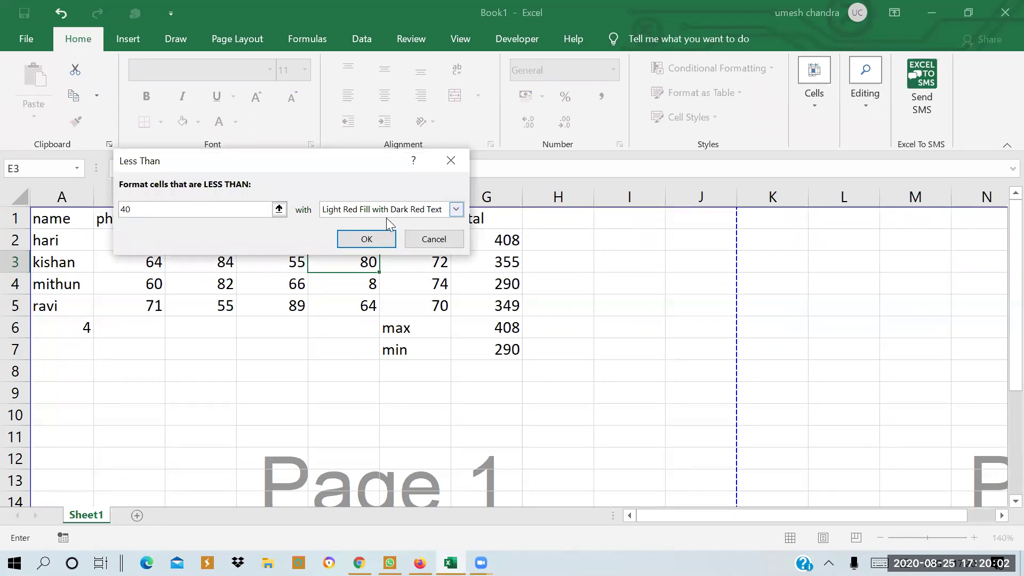
- Try to include the marks range B2:F5 in the Less Than condition and apply the rule with Light Red Fill
left_click(279, 209)
left_click_drag(132, 235, 407, 313)
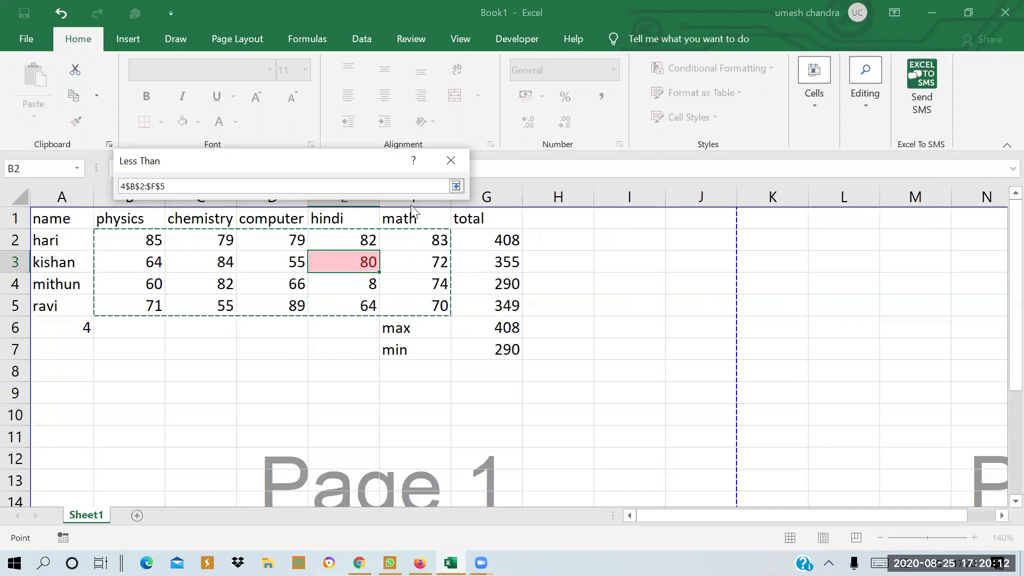
left_click(455, 186)
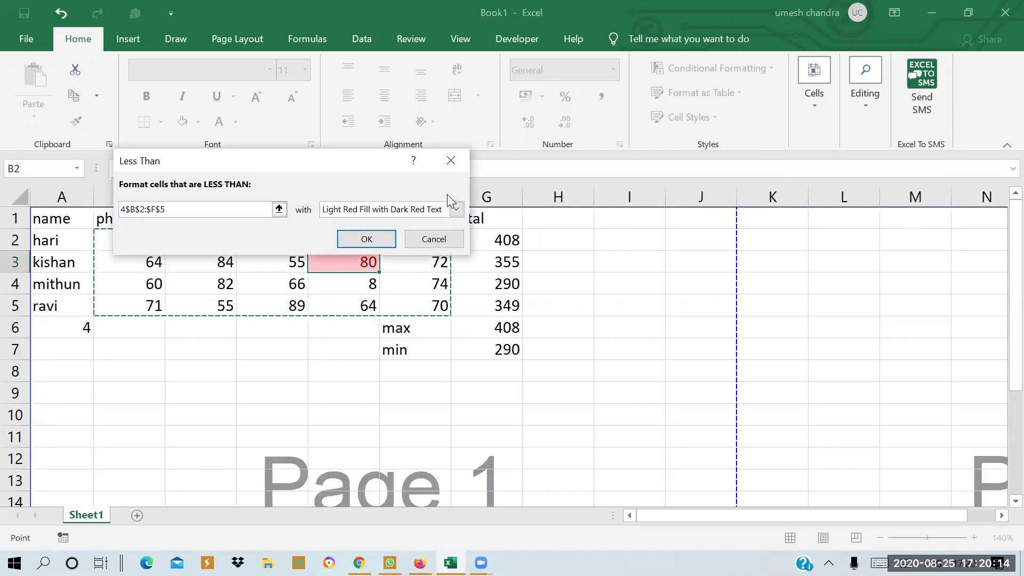
left_click(457, 209)
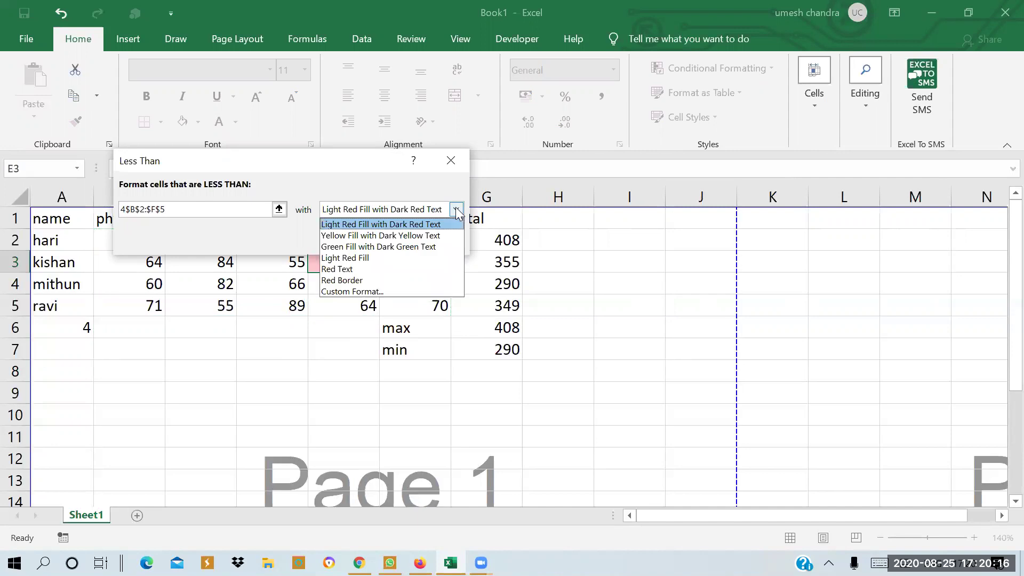
left_click(387, 260)
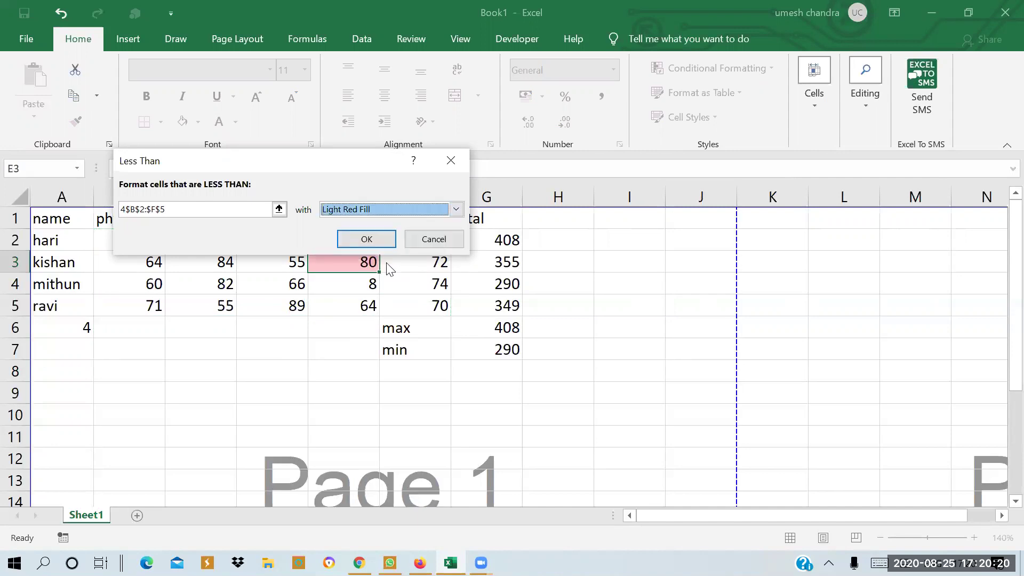
left_click(362, 238)
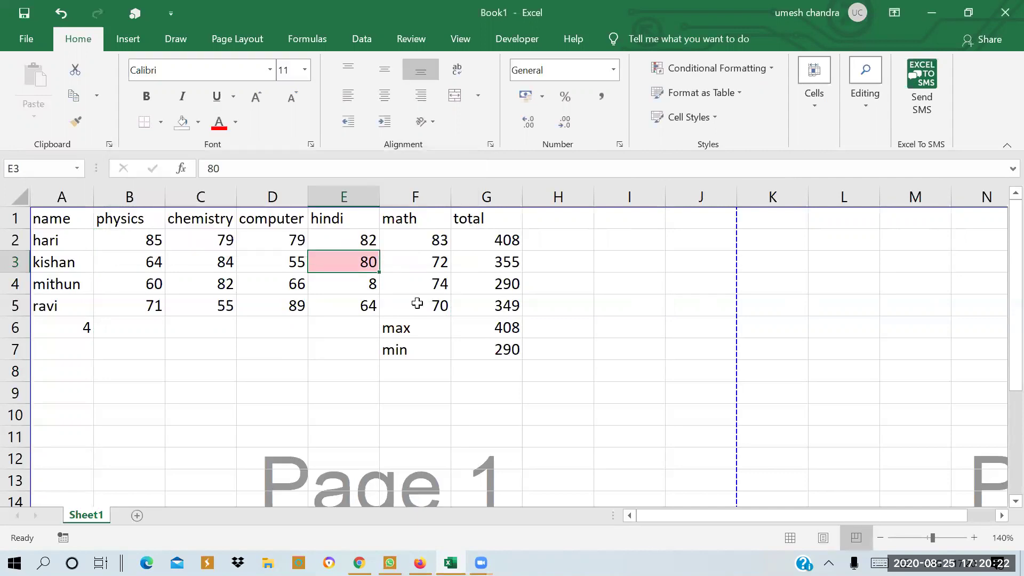
left_click(345, 345)
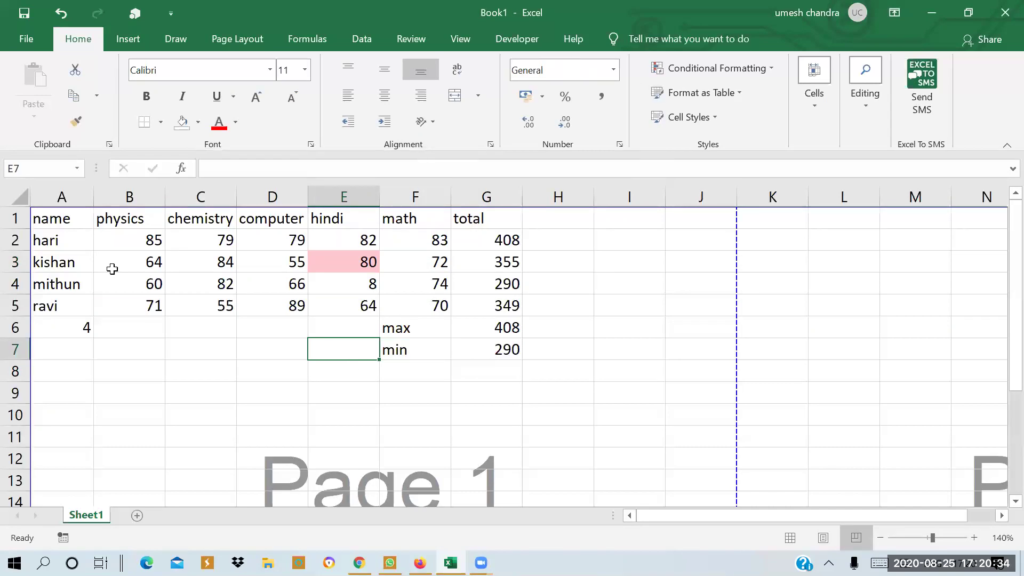
- Select the subject marks B2:F5 and clear the conditional formatting rules from the entire sheet
left_click_drag(118, 241, 447, 298)
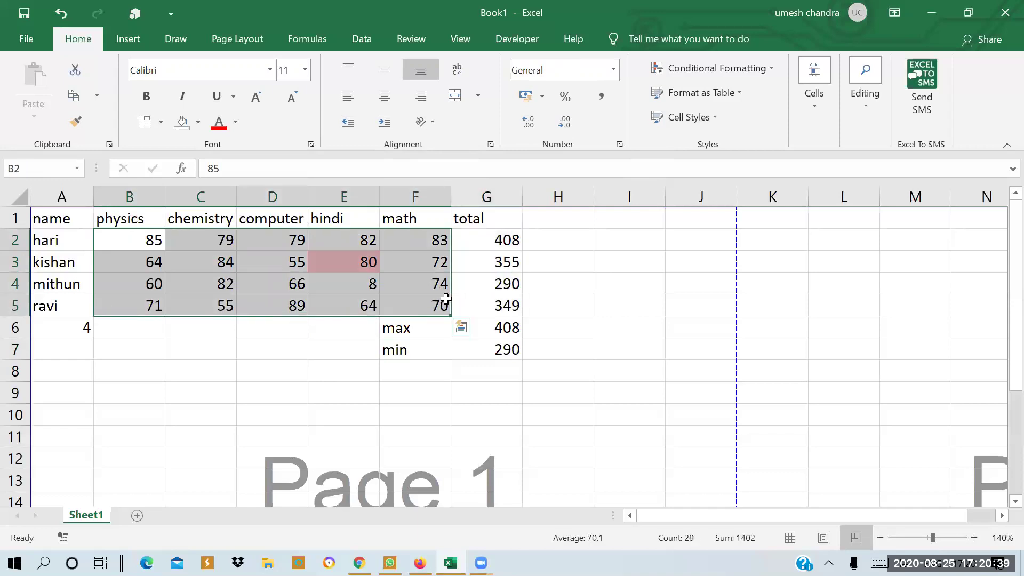
left_click(767, 68)
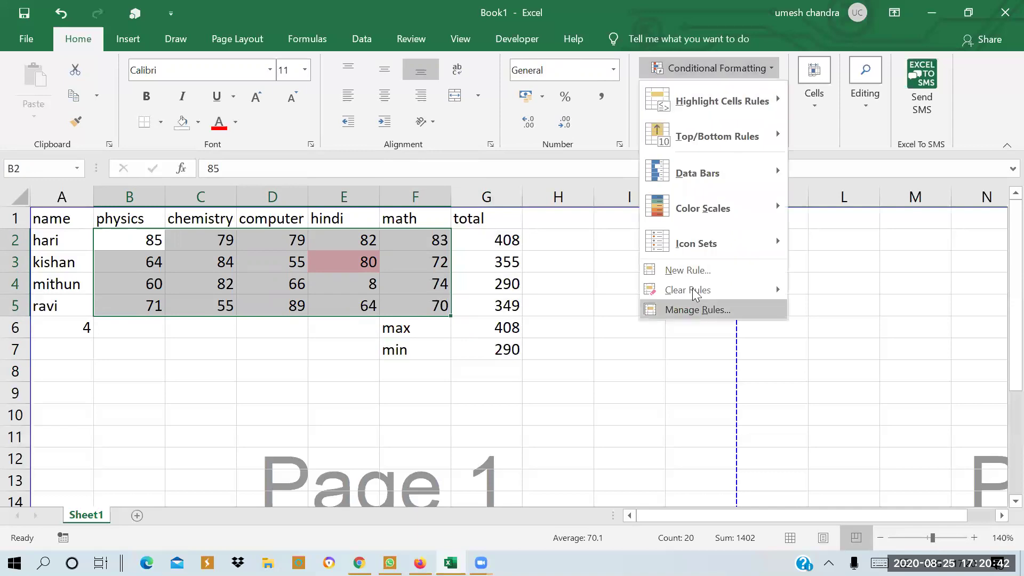
mouse_move(692, 288)
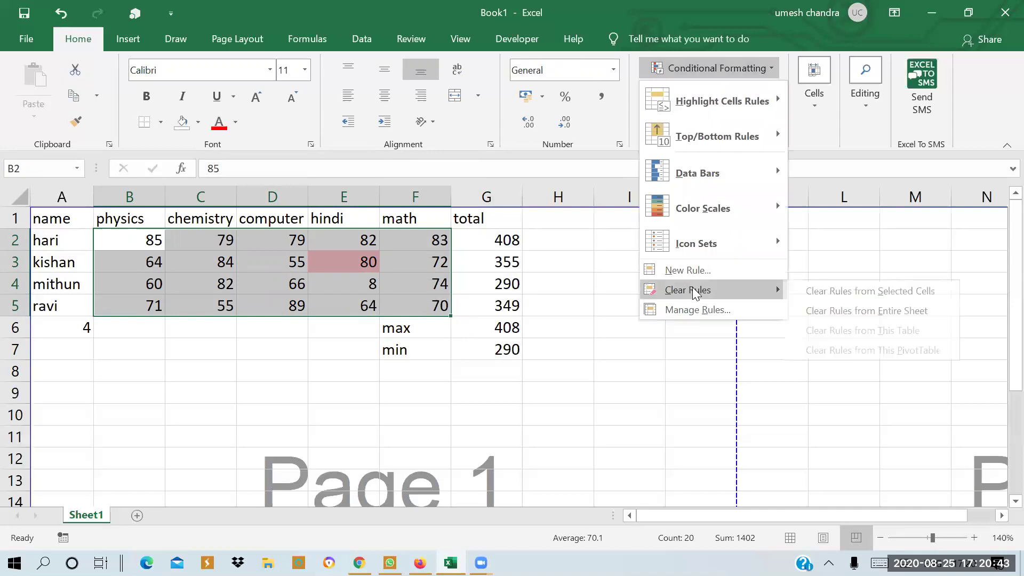
left_click(857, 312)
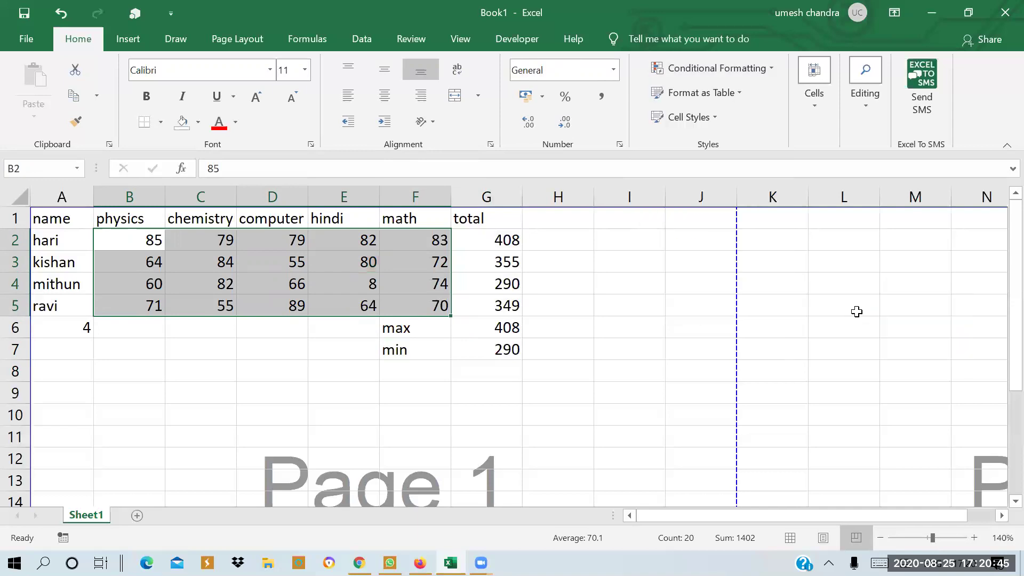
- Apply a Less Than highlight rule to the selected marks B2:F5 with a threshold of 40 and Red Text formatting
left_click(770, 69)
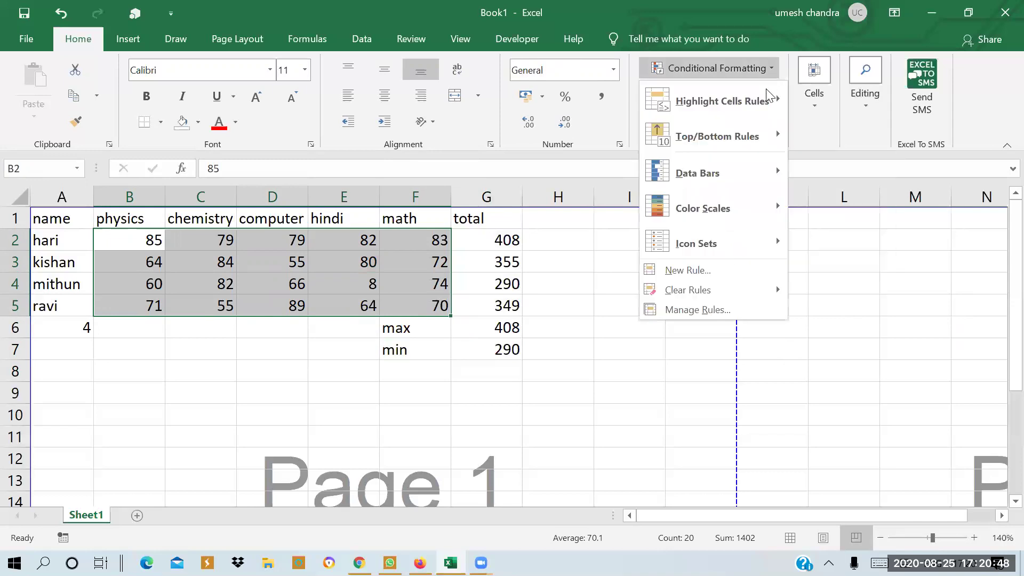
mouse_move(765, 97)
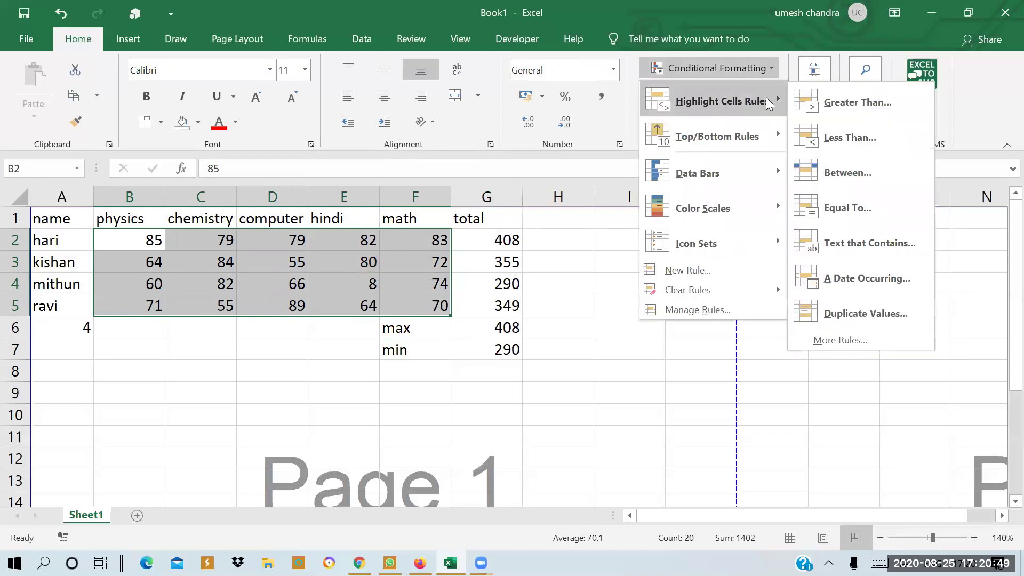
left_click(828, 139)
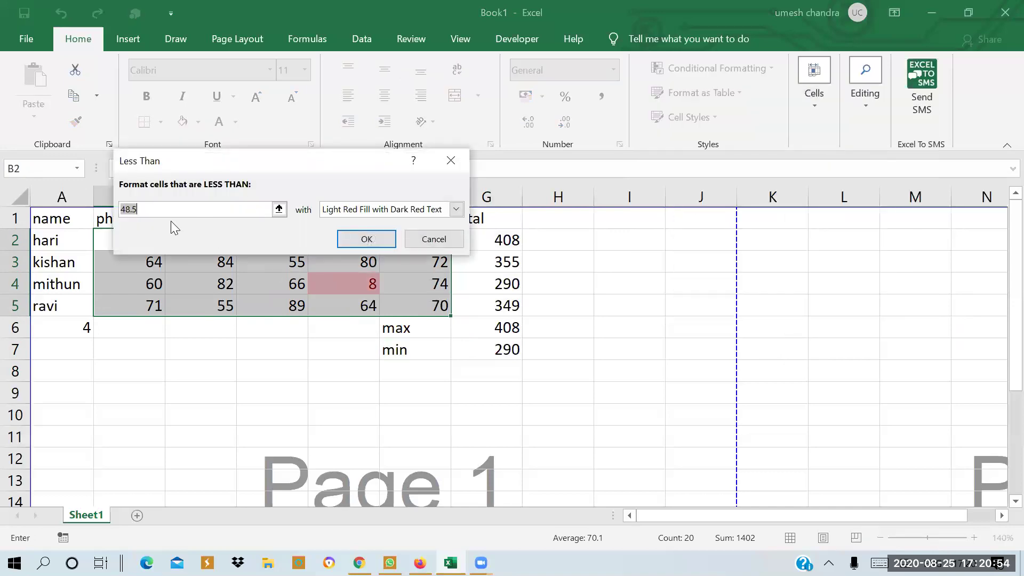
key("BackSpace")
type("40")
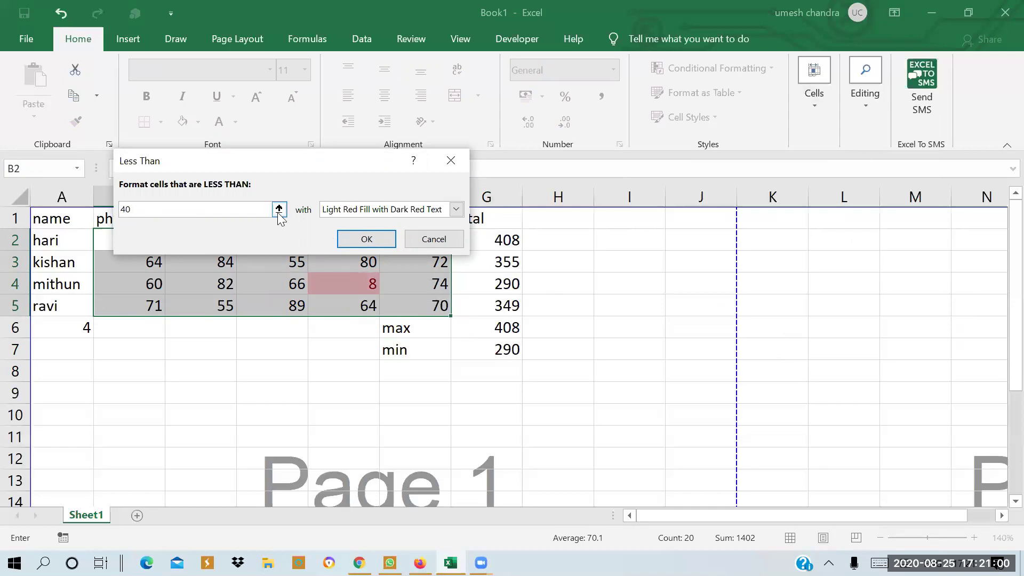
left_click(454, 210)
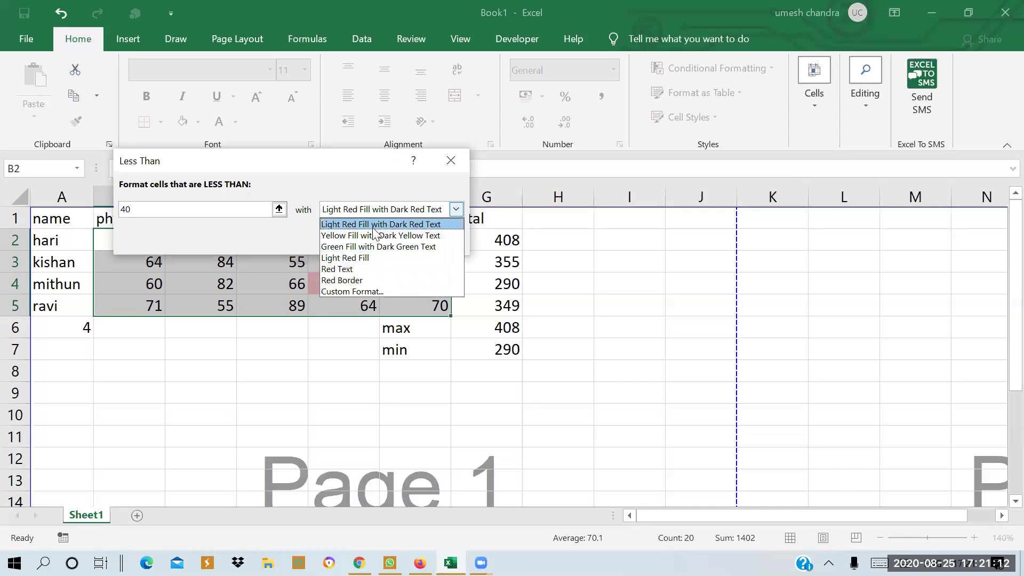
left_click(352, 270)
left_click(358, 239)
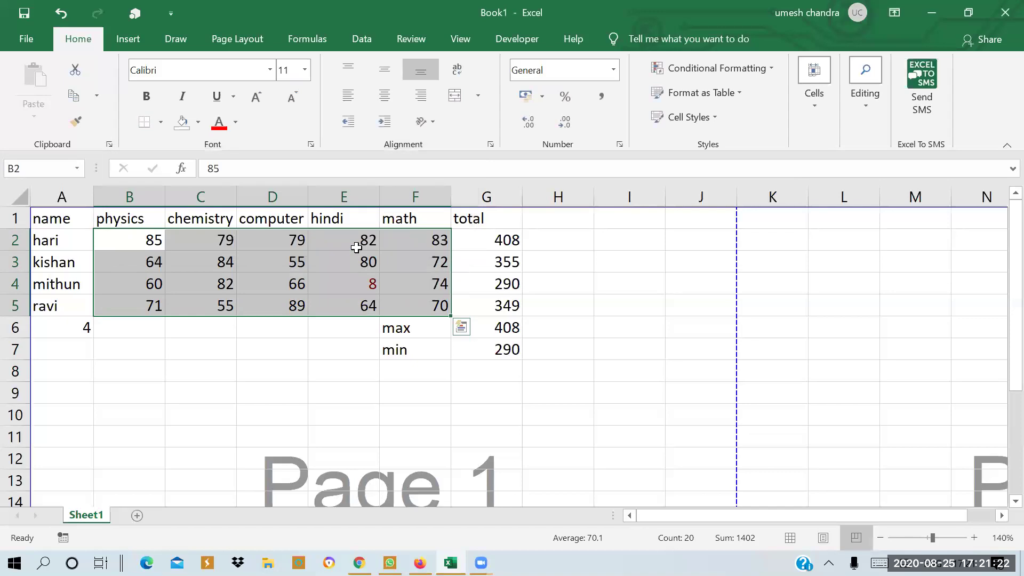
left_click(437, 401)
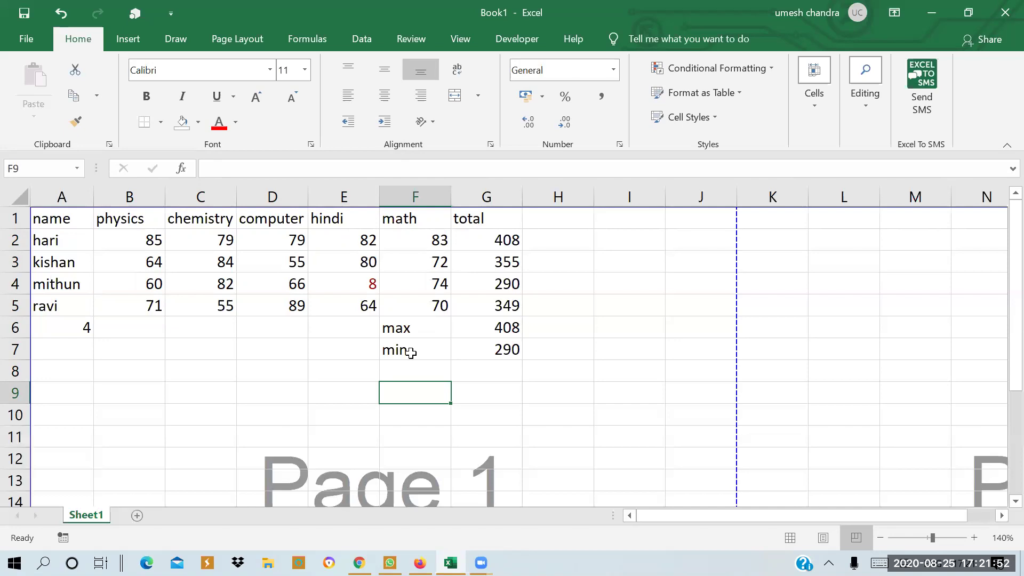
- Clear the Less Than rule by removing all conditional formatting rules from the entire sheet
left_click(369, 287)
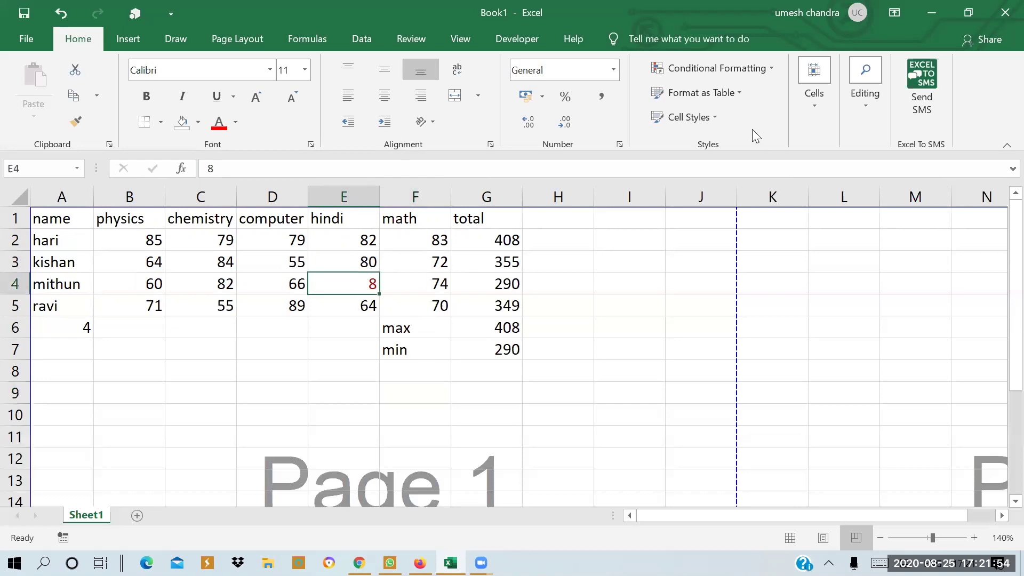
left_click(764, 73)
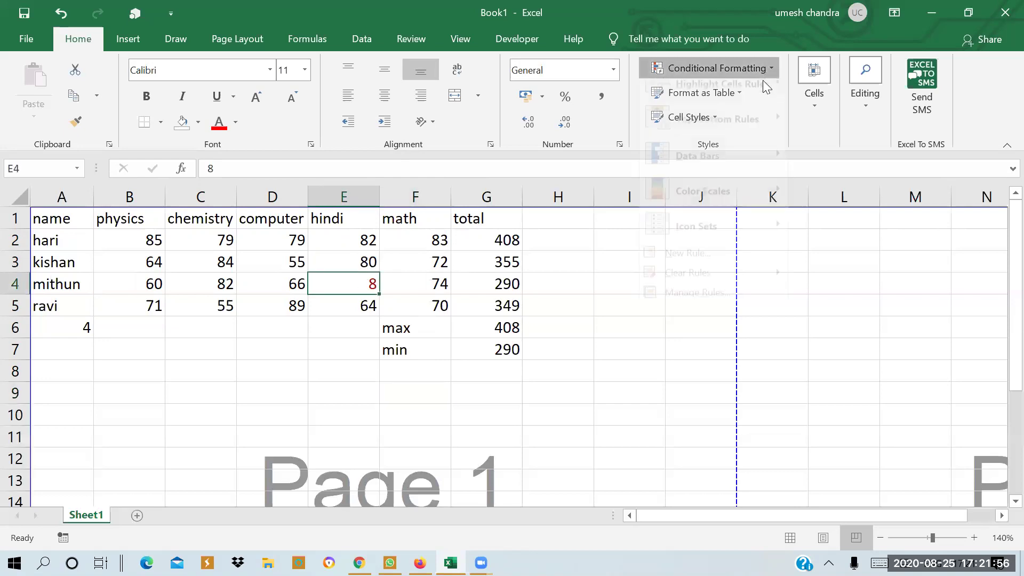
mouse_move(689, 290)
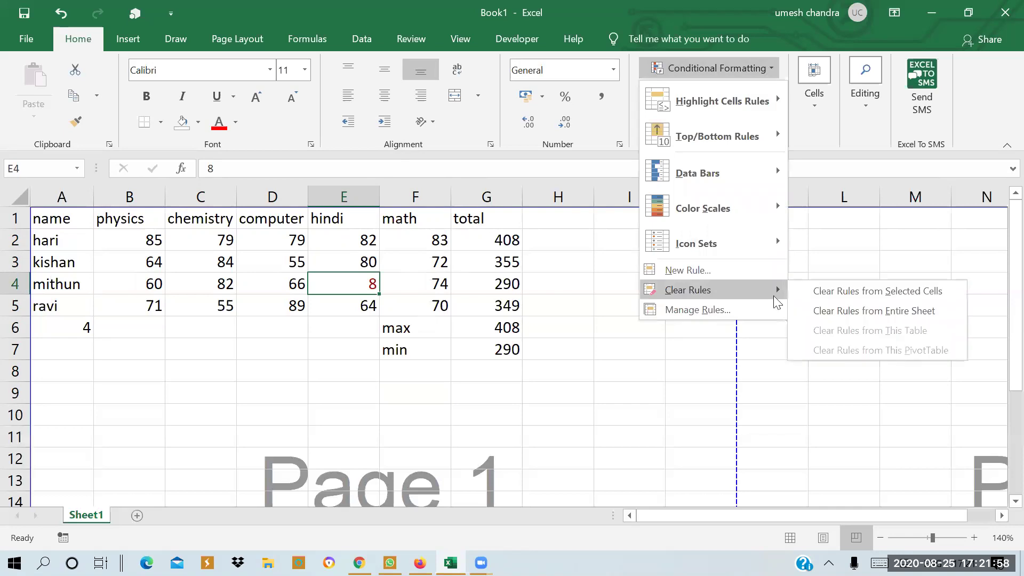
left_click(836, 311)
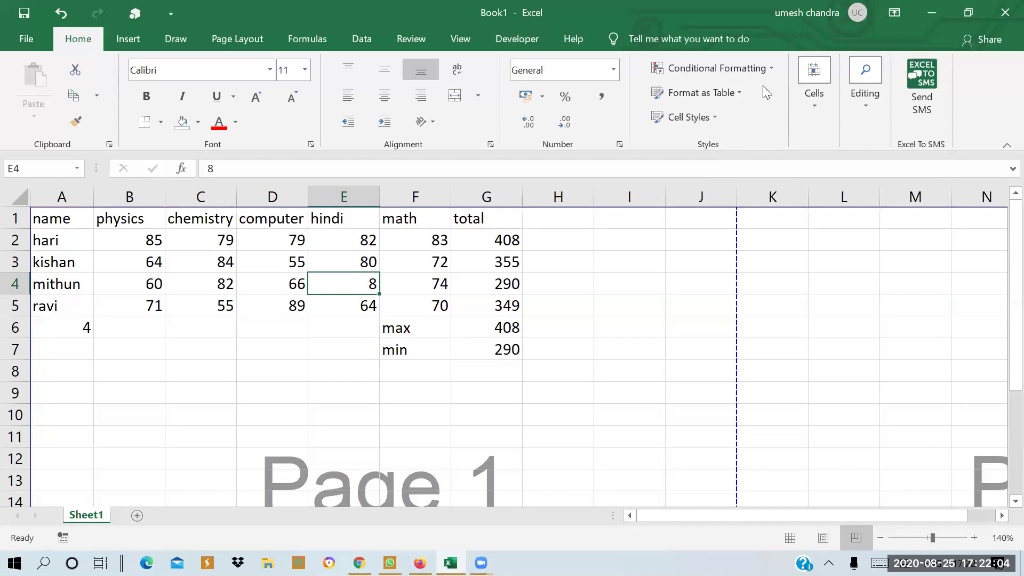
- Start a Between highlight rule on the hindi mark in E4 with limits of 60 and 70
left_click(765, 70)
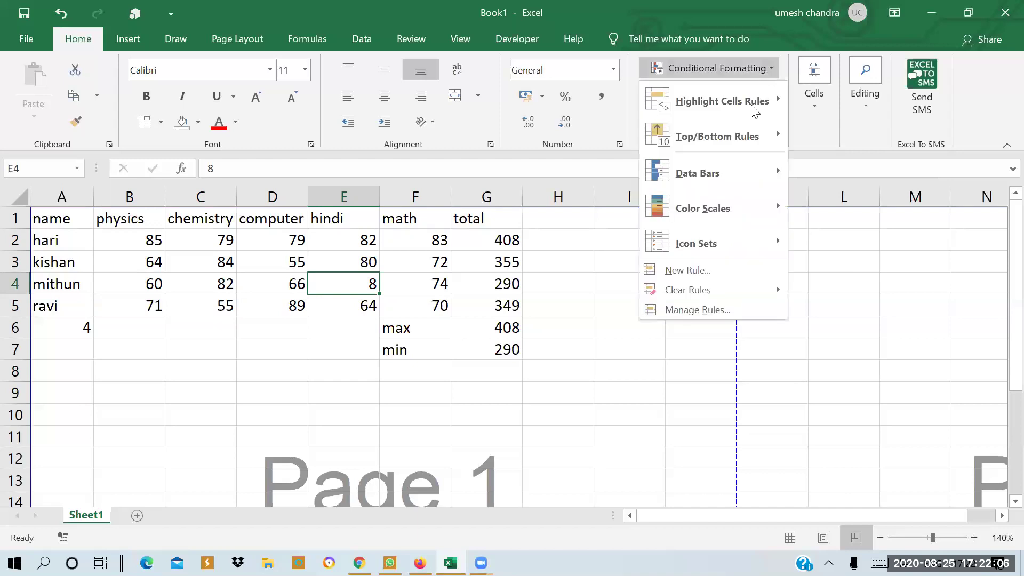
mouse_move(752, 104)
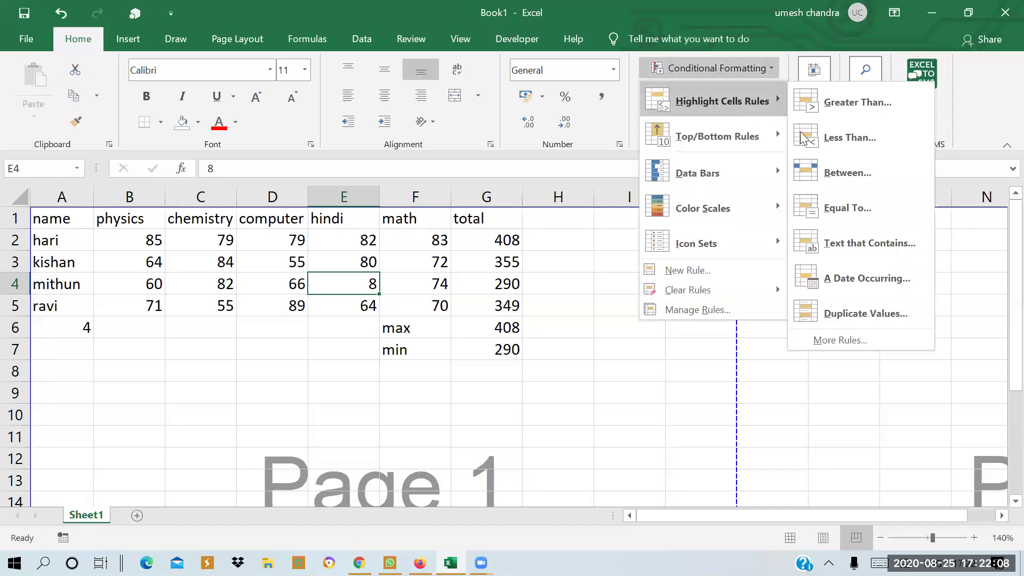
left_click(835, 171)
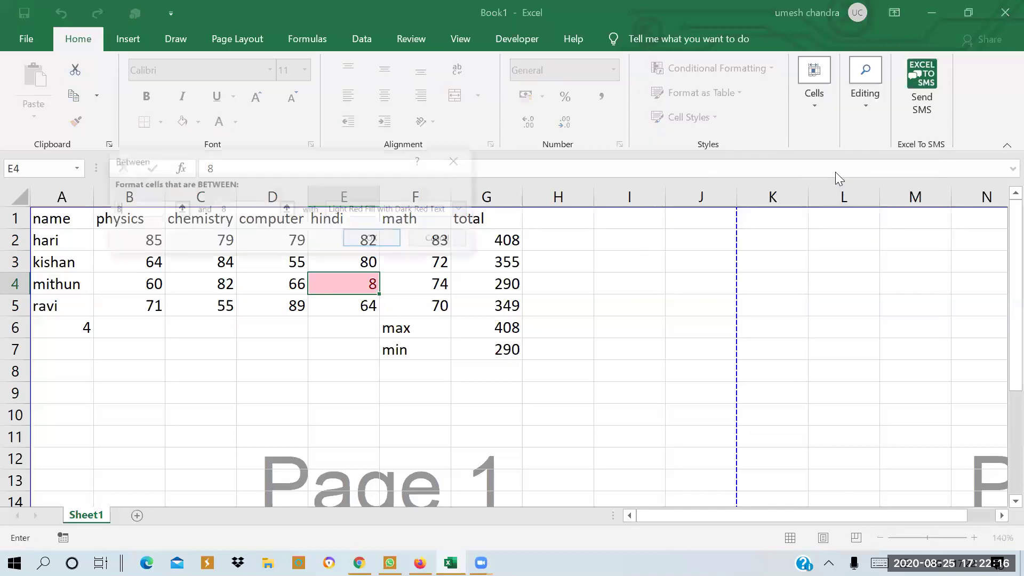
key("BackSpace")
type("60")
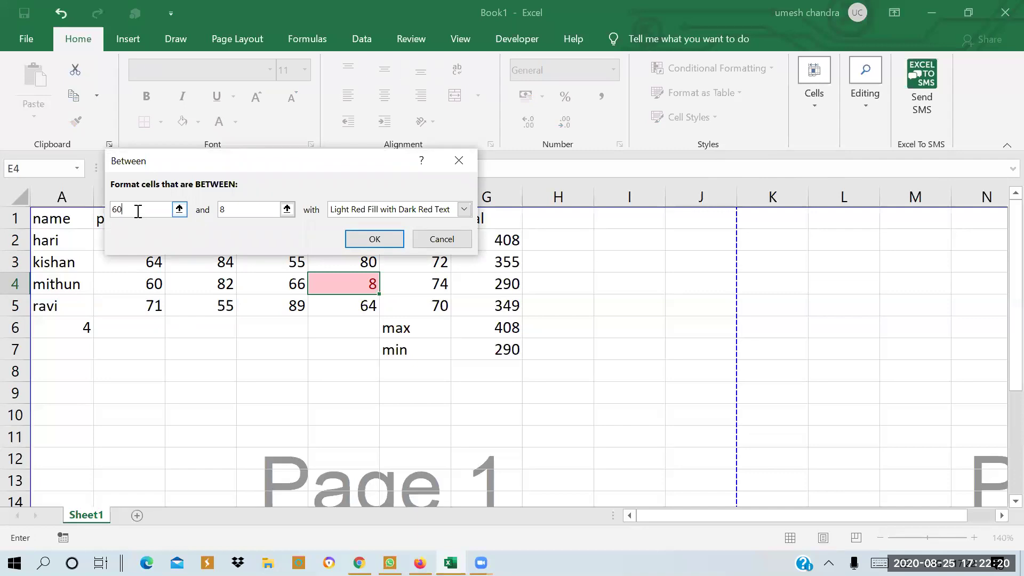
left_click(241, 211)
key("BackSpace")
type("70")
- Give the Between rule a custom format with a green background fill
left_click(464, 209)
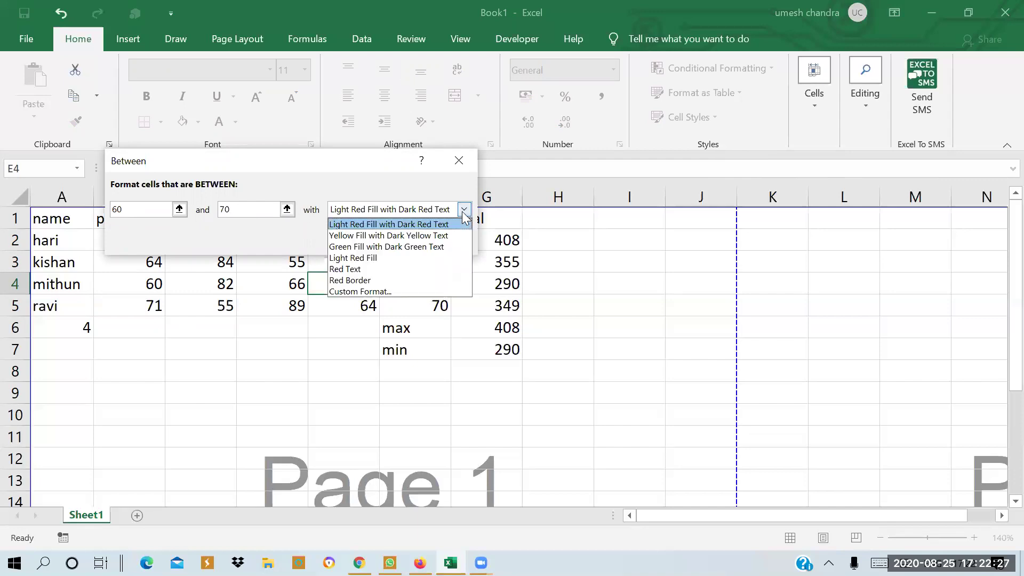
left_click(364, 292)
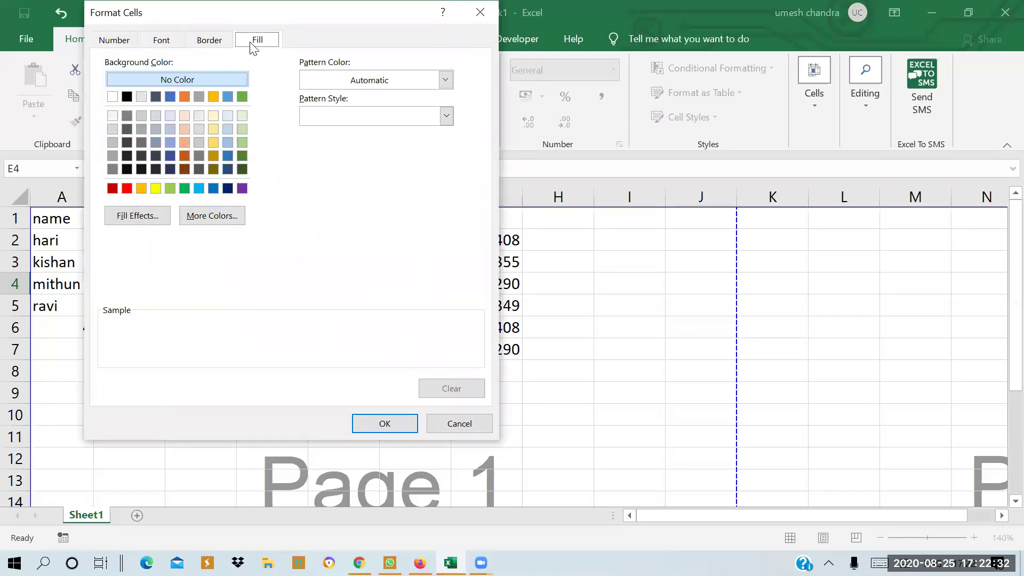
left_click(127, 189)
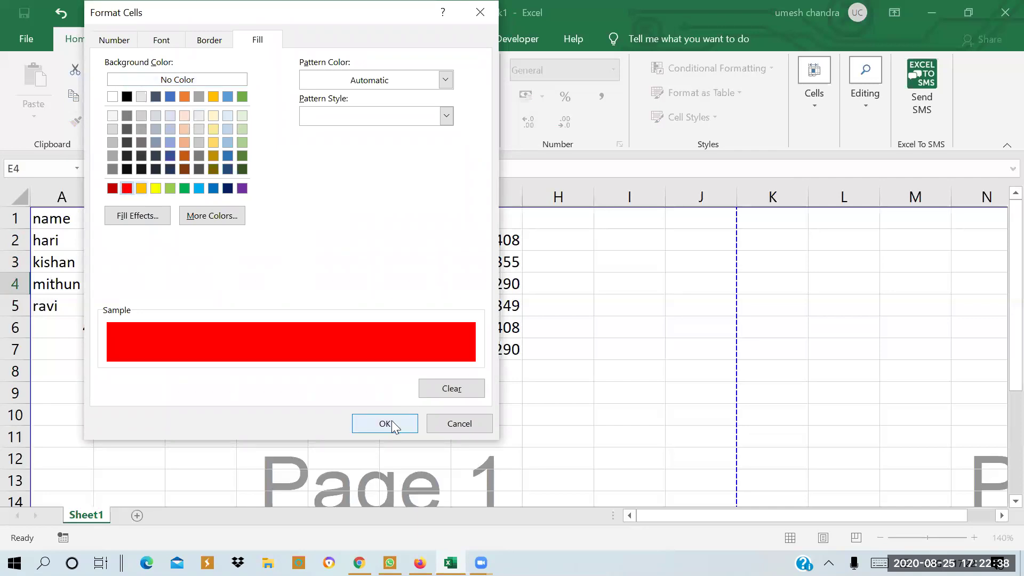
left_click(184, 187)
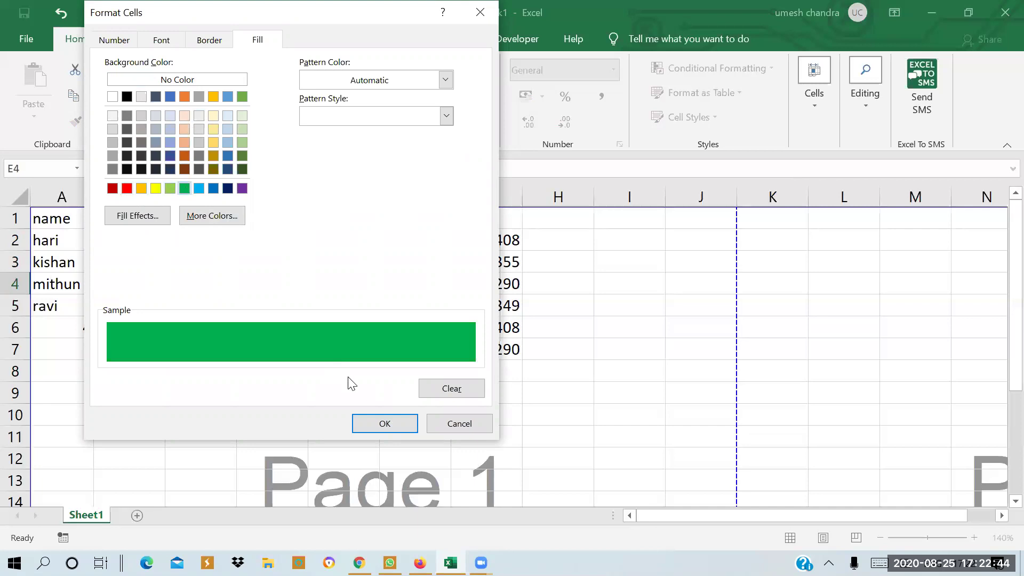
left_click(371, 426)
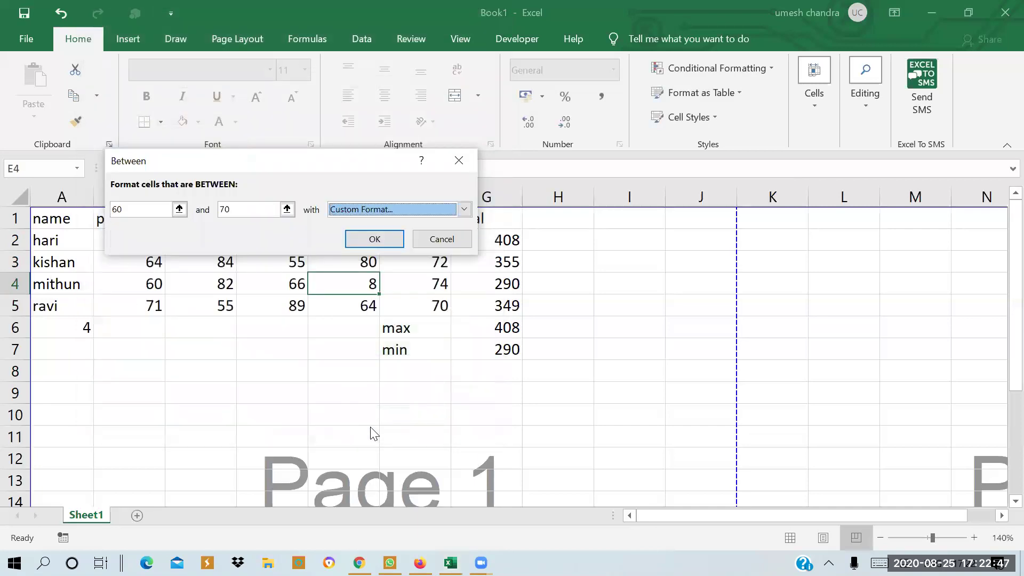
- Confirm the rule on E4 and apply a Between 60 and 70 highlight rule with Light Red Fill with Dark Red Text to marks B2:F5
left_click(378, 243)
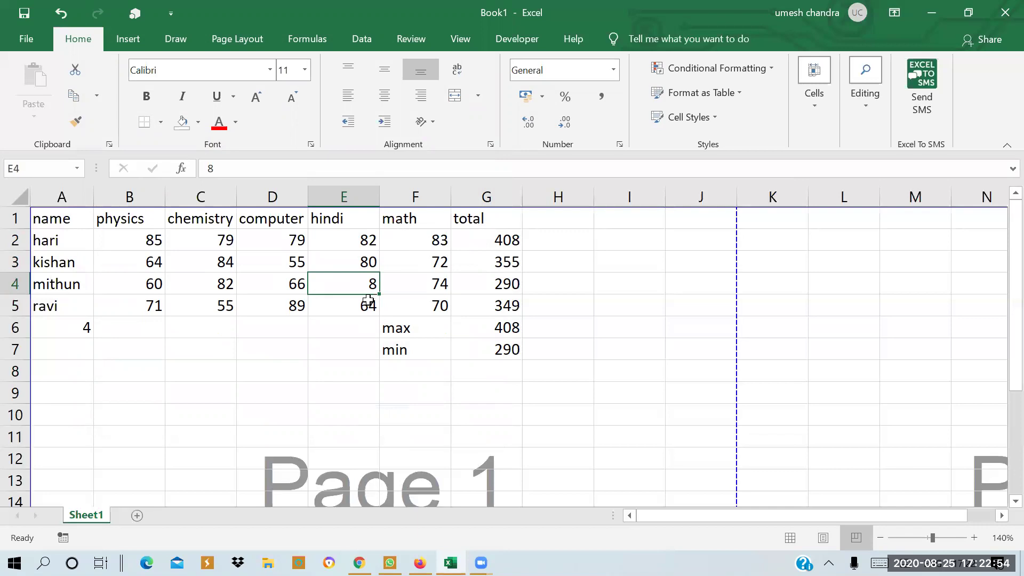
left_click_drag(128, 235, 144, 284)
left_click_drag(333, 310, 414, 304)
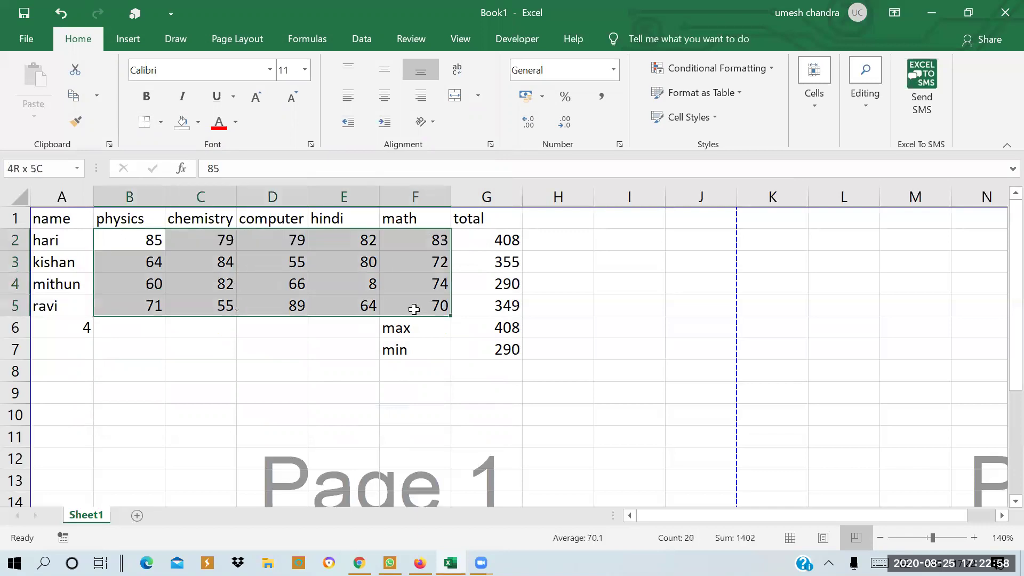
left_click(773, 68)
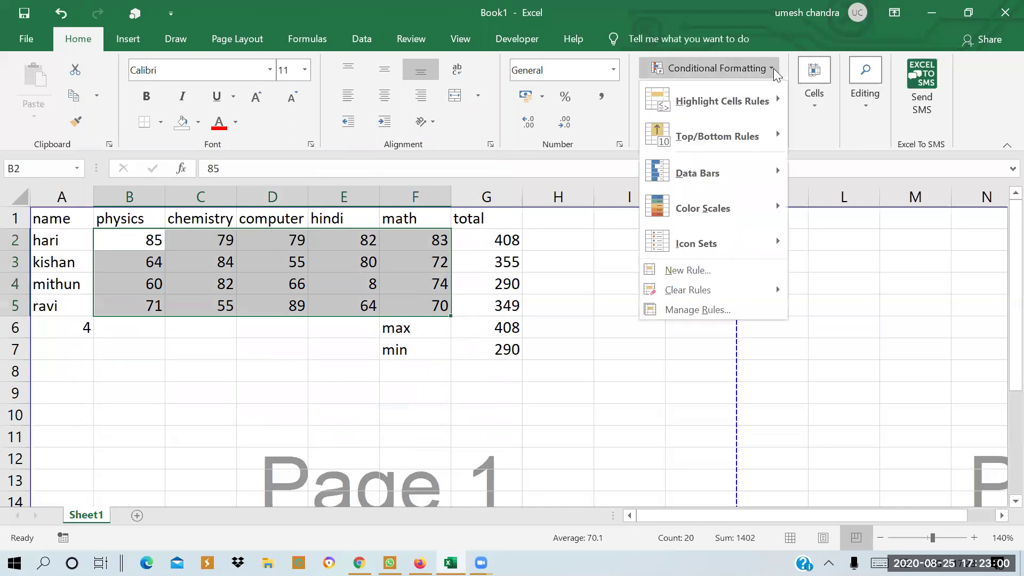
mouse_move(740, 128)
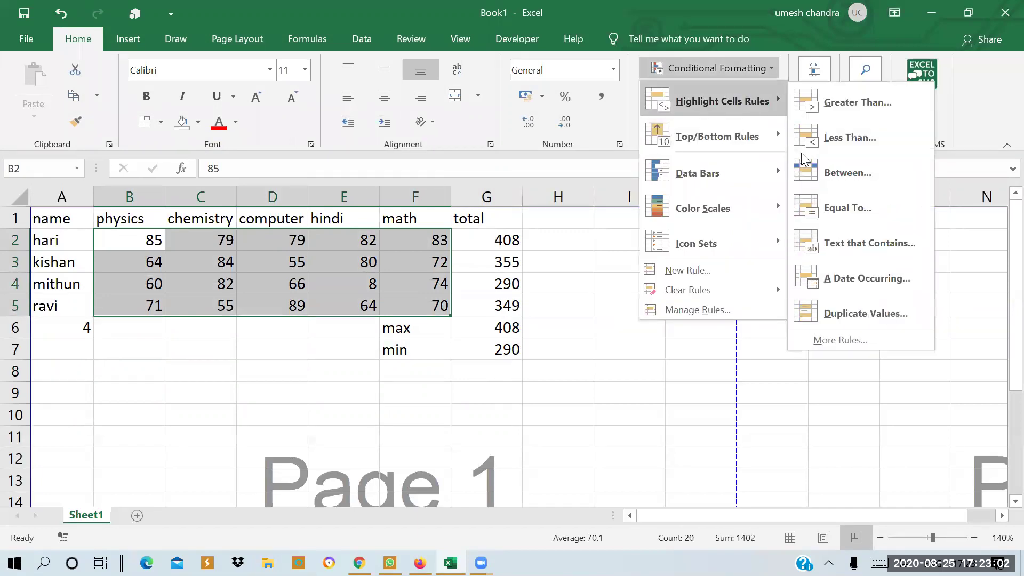
left_click(840, 174)
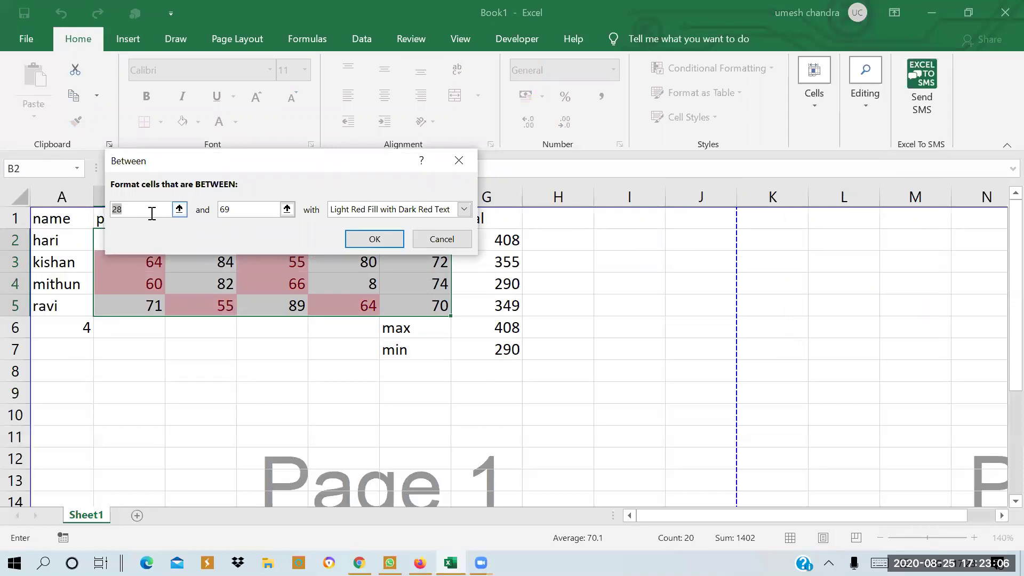
key("BackSpace")
type("60")
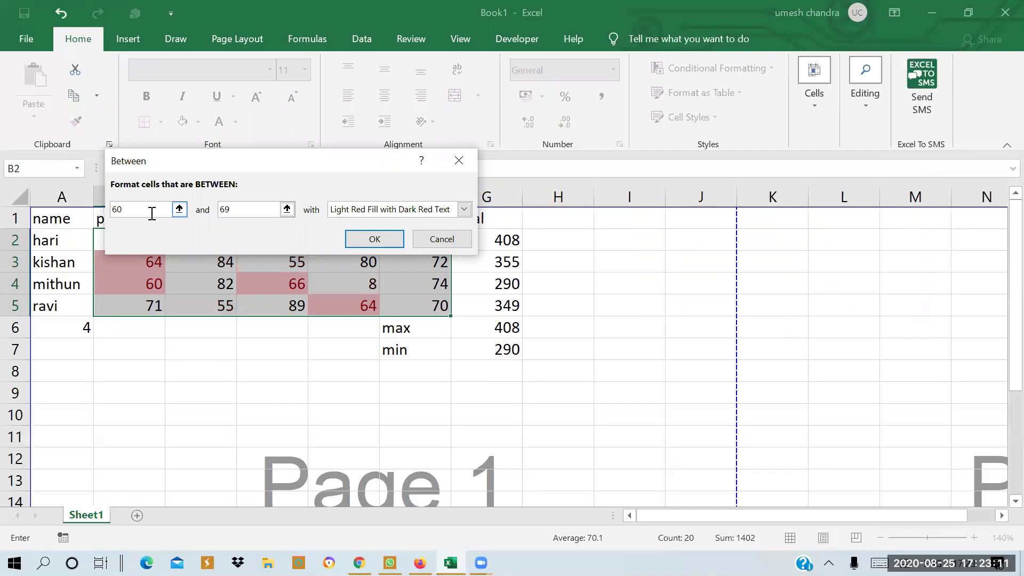
key("Tab")
type("7")
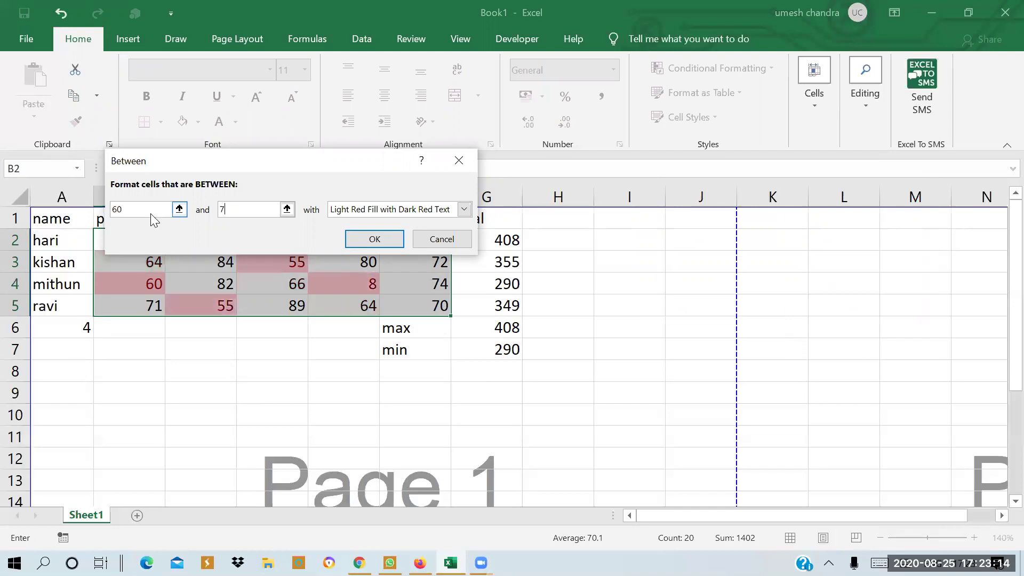
type("0")
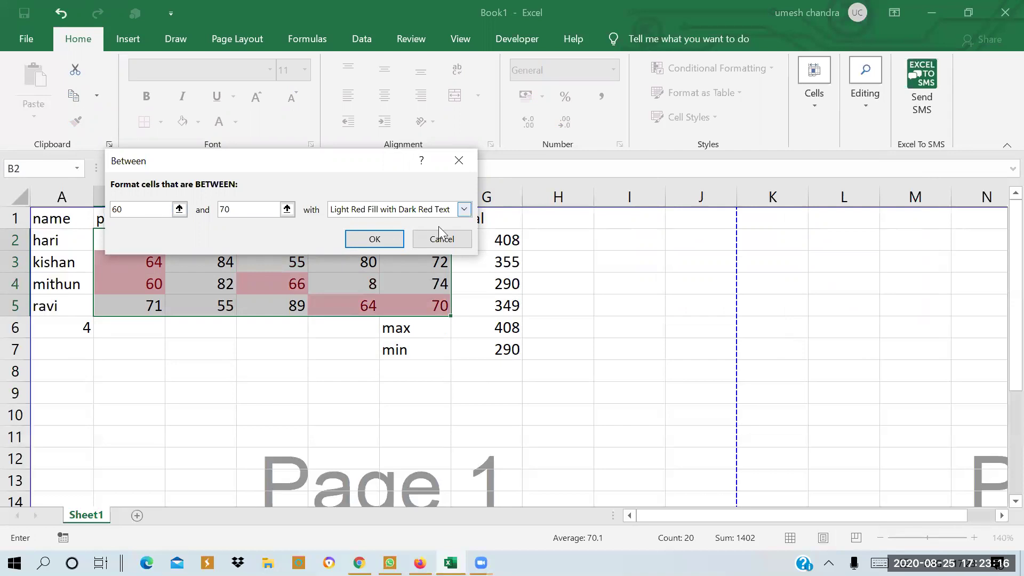
left_click(384, 238)
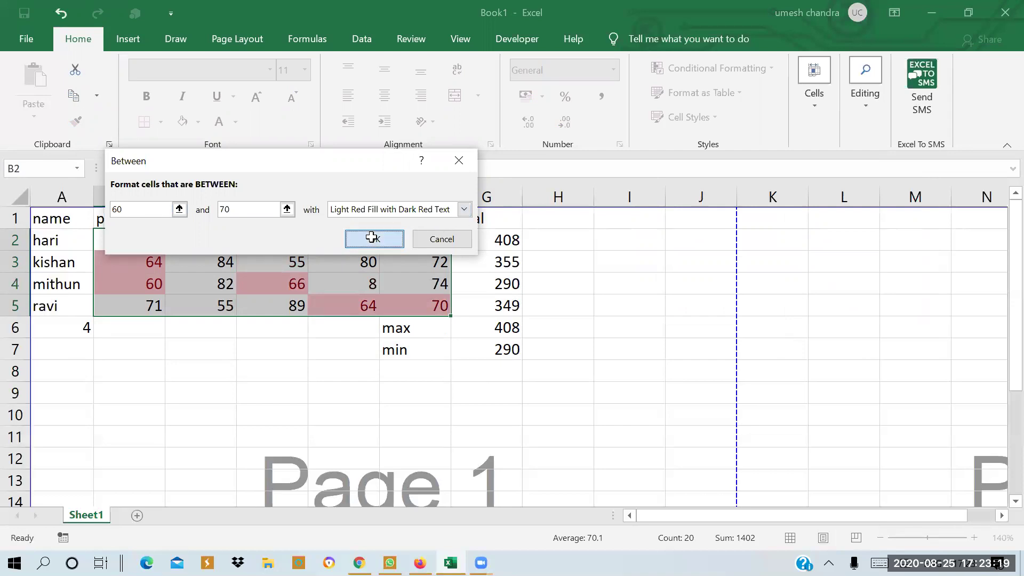
left_click(585, 407)
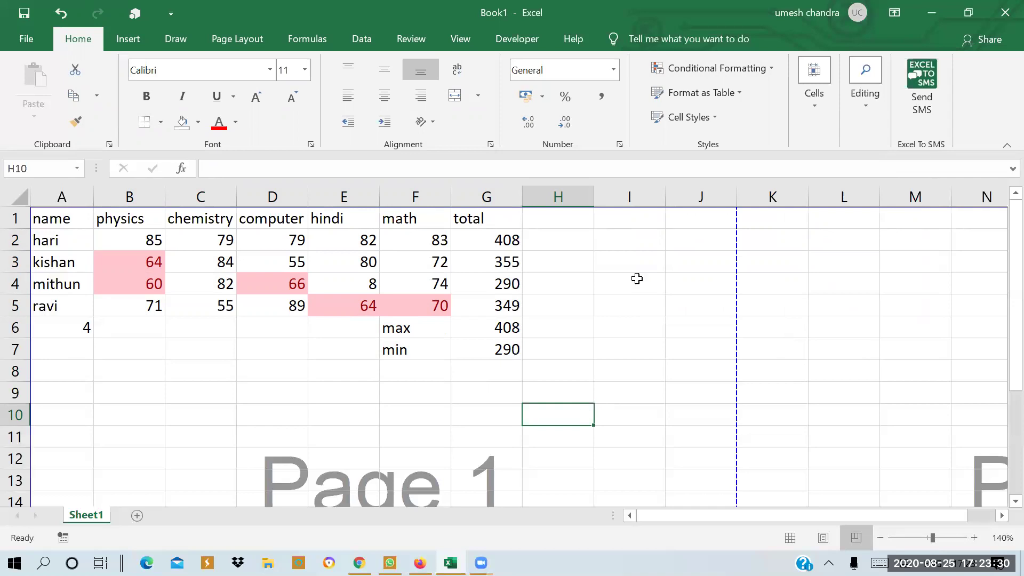
left_click(772, 72)
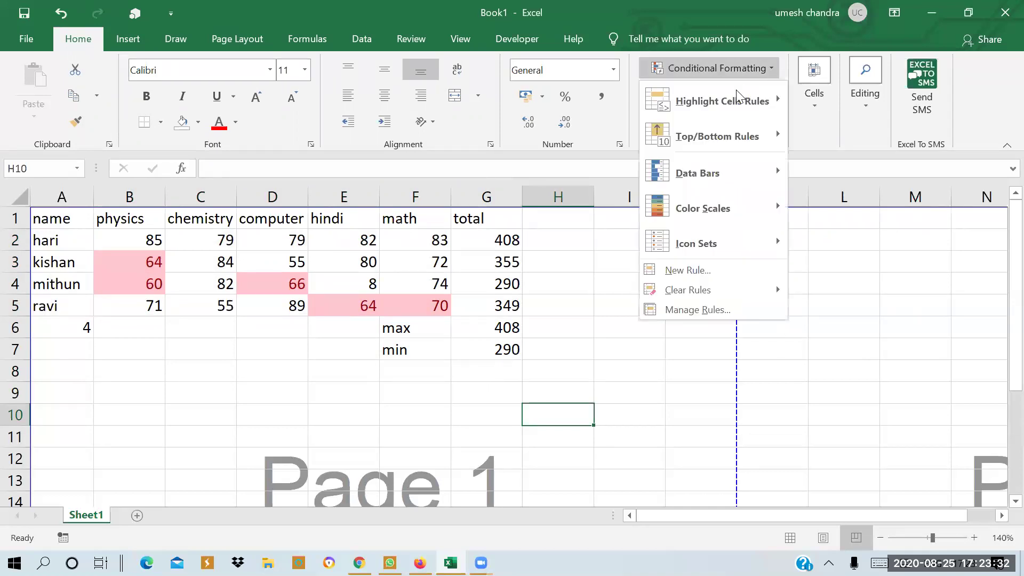
mouse_move(730, 101)
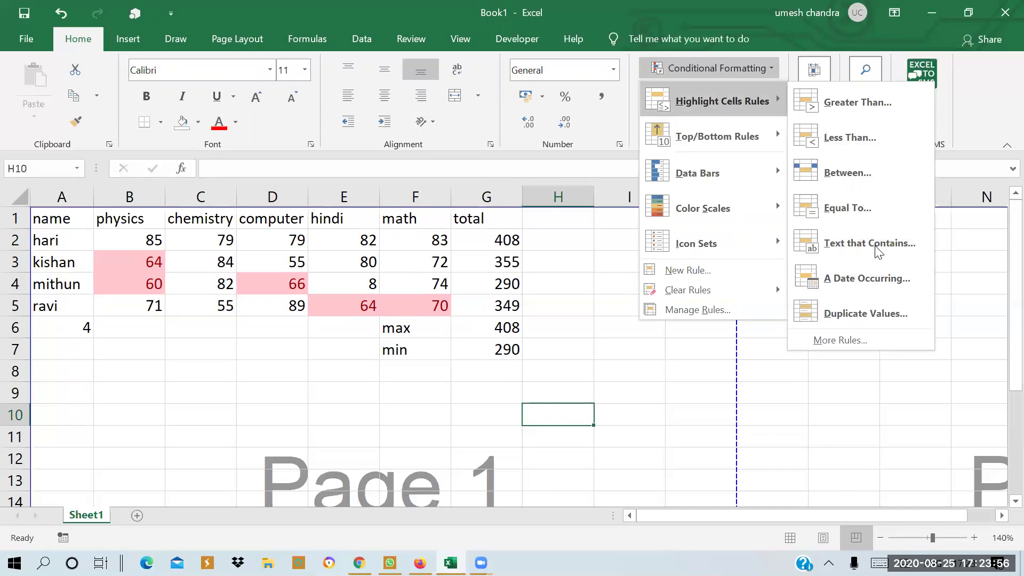
left_click(779, 516)
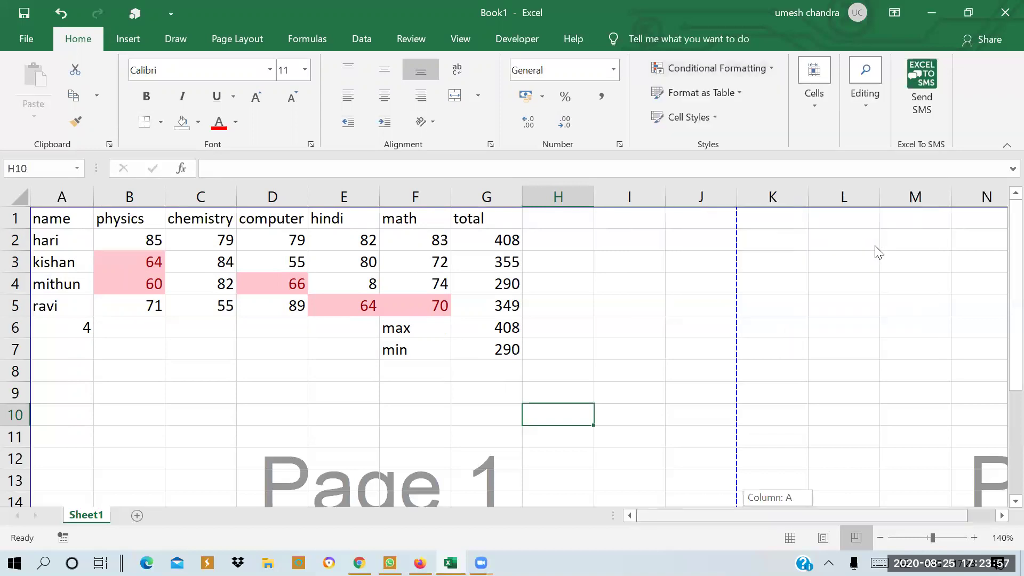
- Apply a Text That Contains highlight rule to names A2:A5, matching the first student's name with a custom light blue background fill
left_click(45, 239)
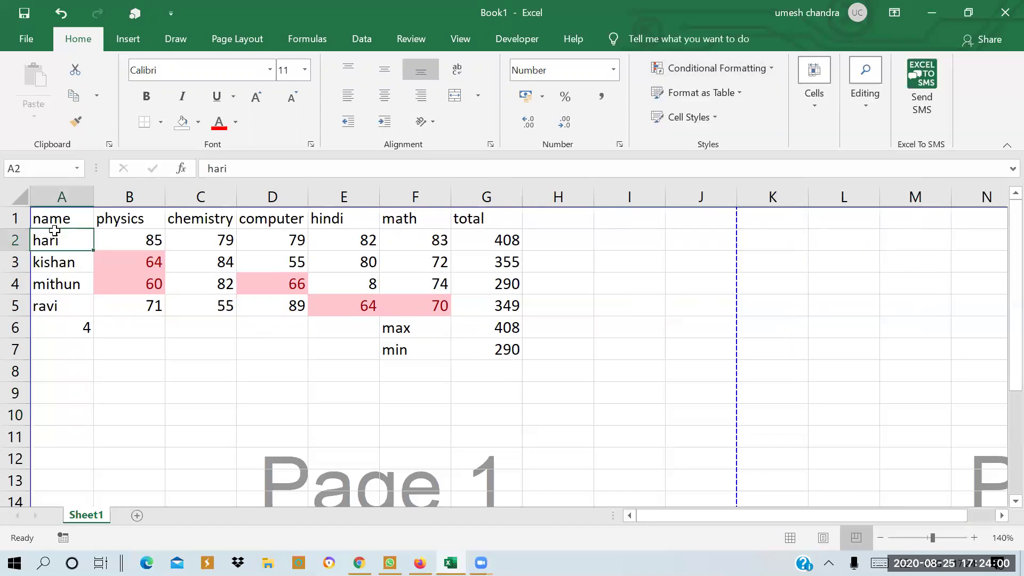
left_click_drag(71, 238, 79, 305)
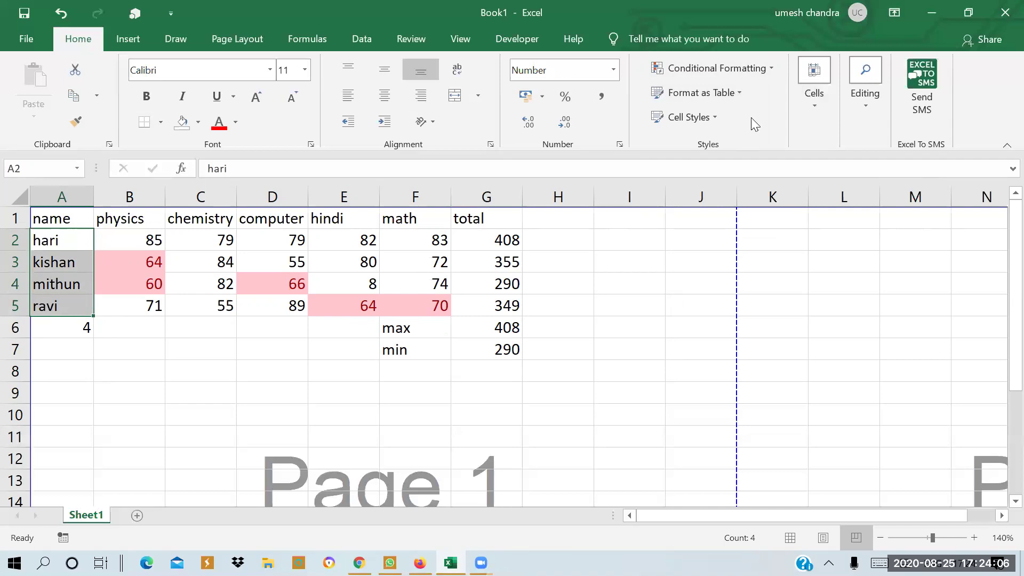
left_click(770, 72)
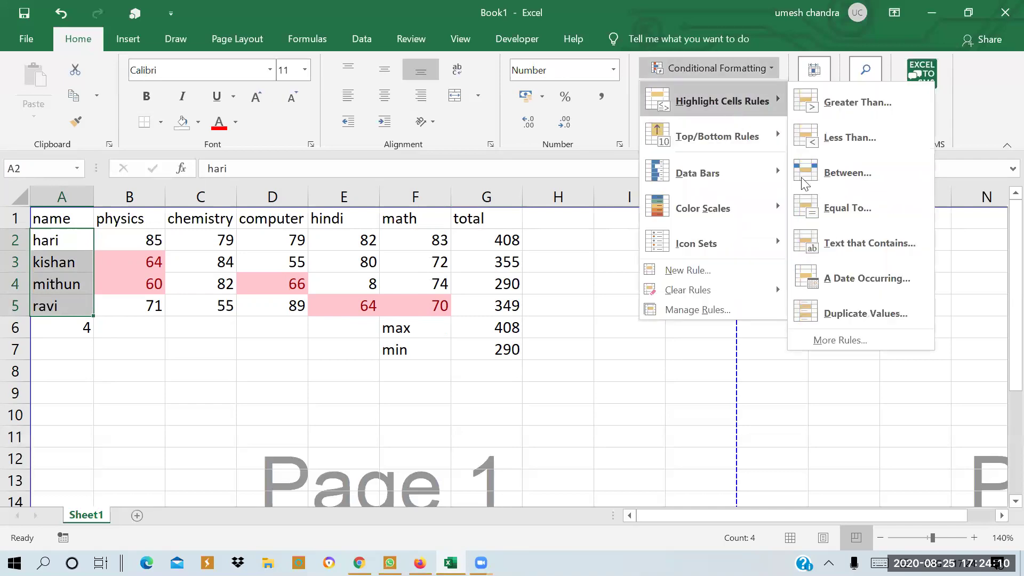
left_click(840, 251)
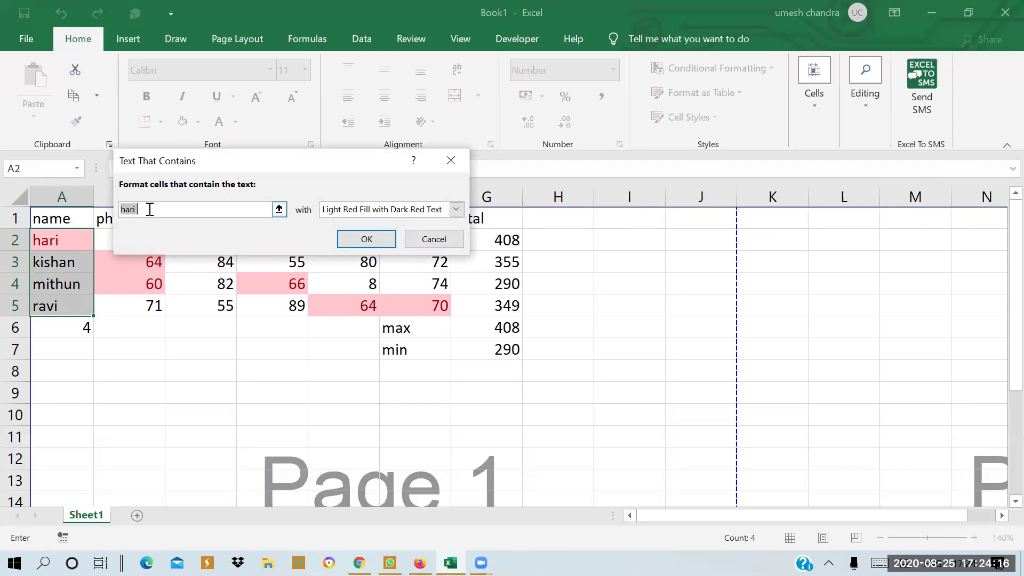
left_click(460, 214)
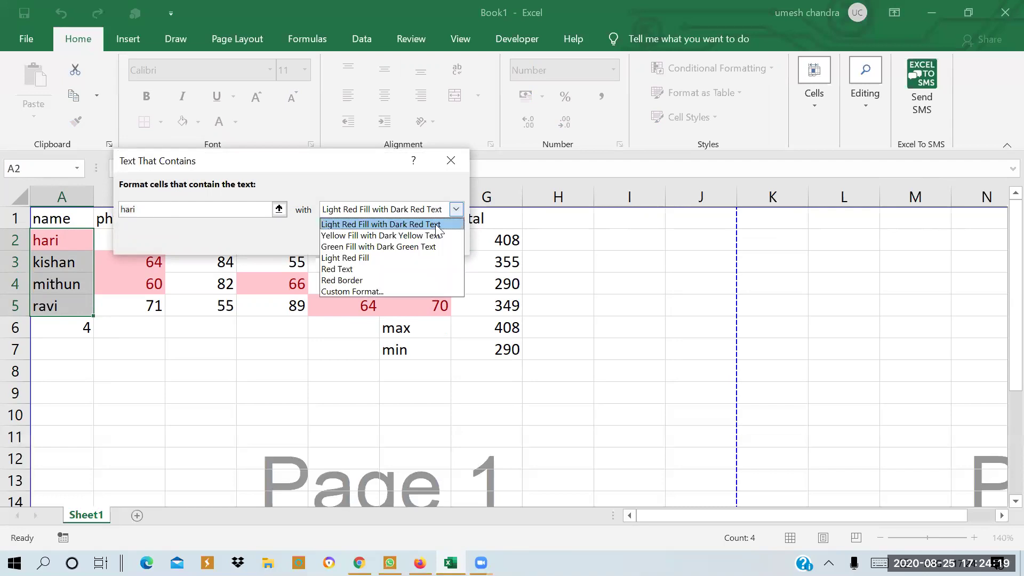
left_click(351, 292)
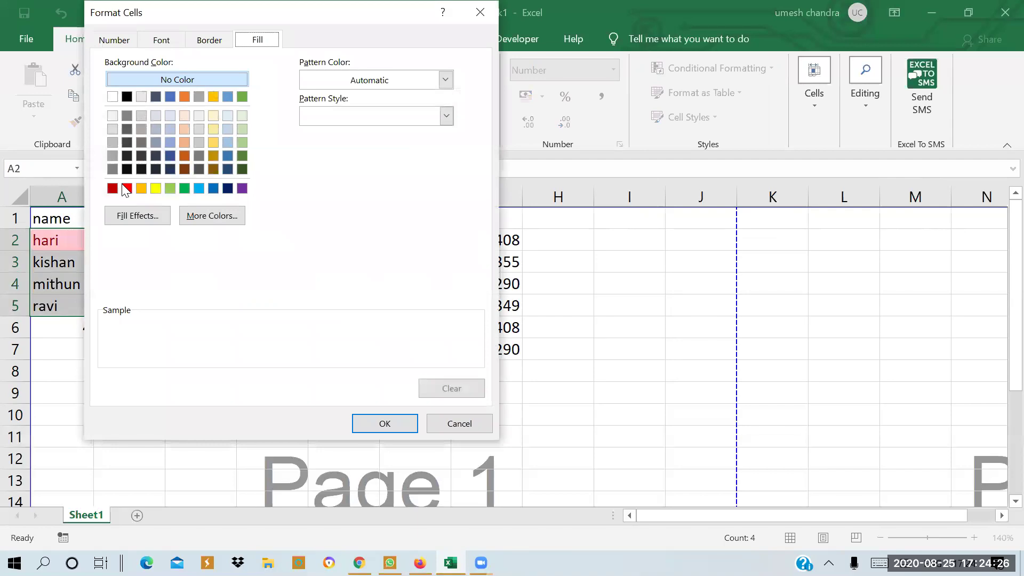
left_click(199, 188)
left_click(373, 422)
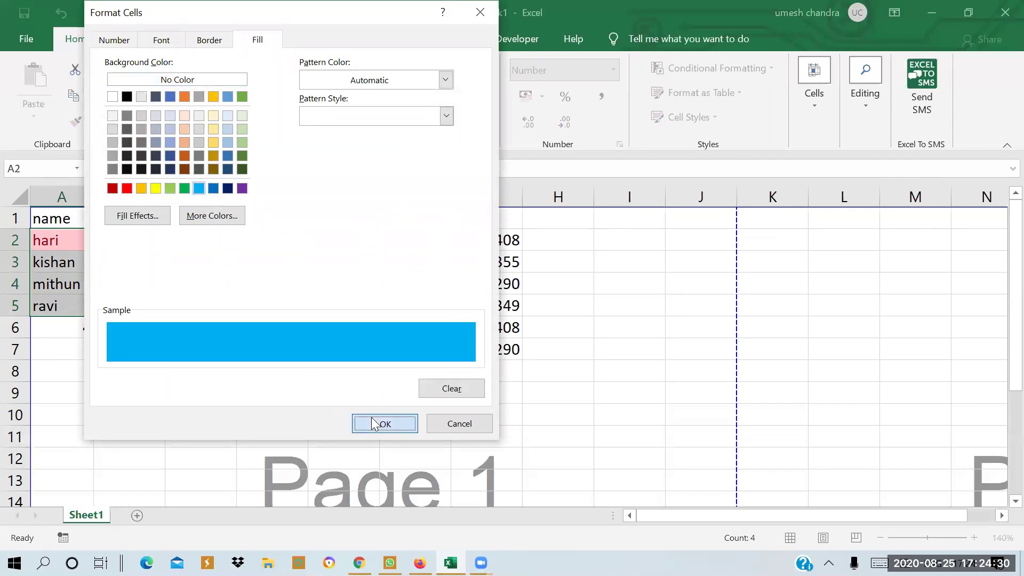
left_click(366, 241)
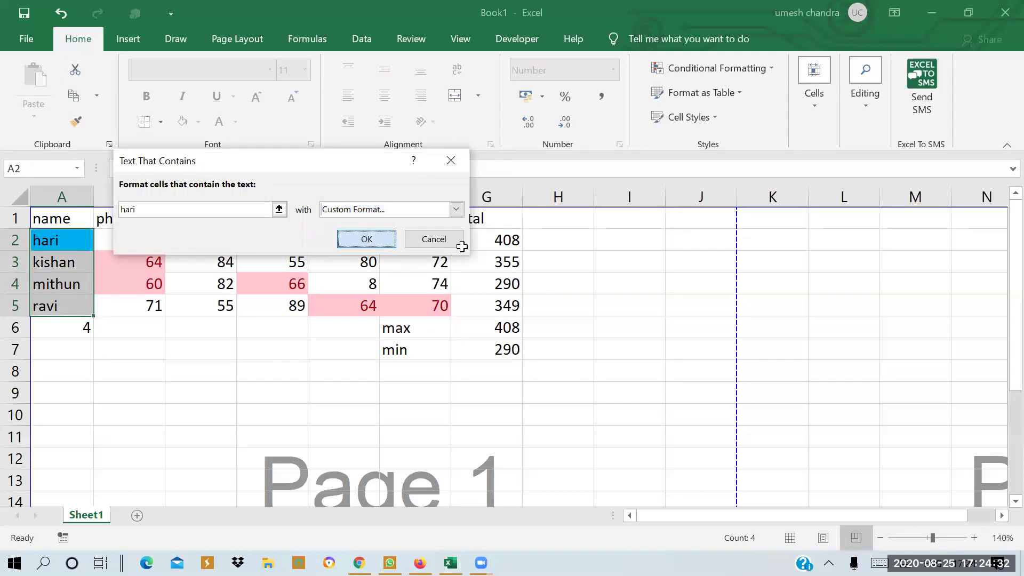
left_click(642, 286)
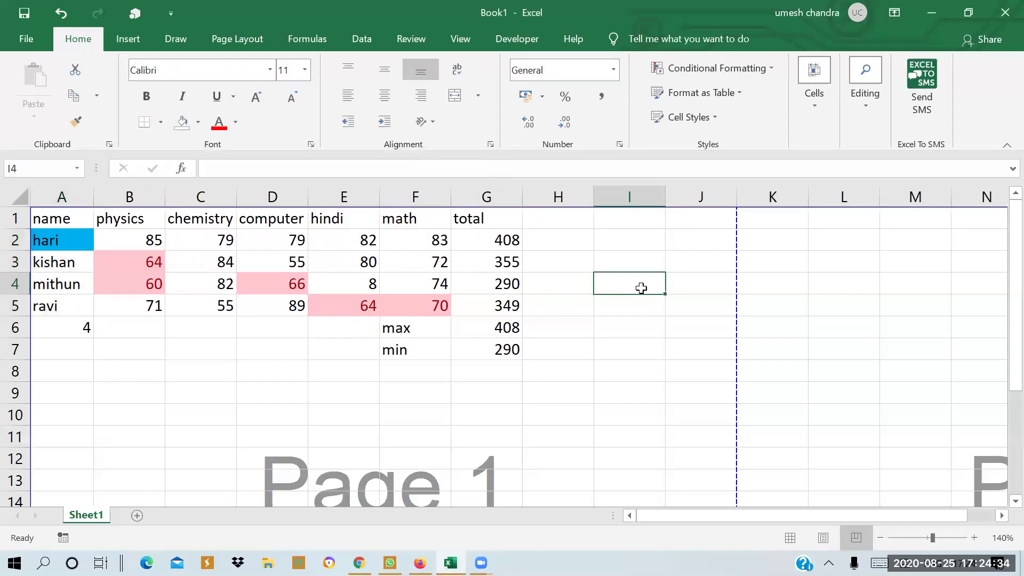